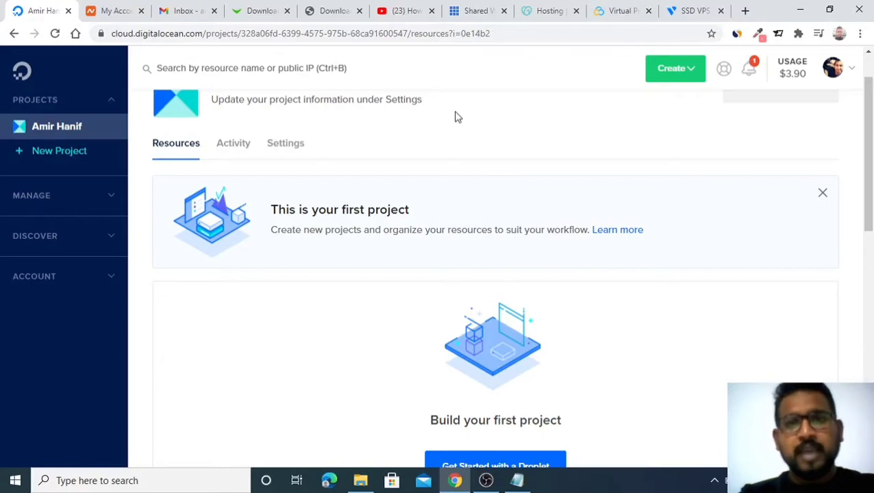
Step: Review the Bluehost shared hosting plan prices, then close that page
{"action": "left_click", "coordinate": [469, 14]}
{"action": "scroll", "coordinate": [214, 302], "scroll_direction": "up", "scroll_amount": 1}
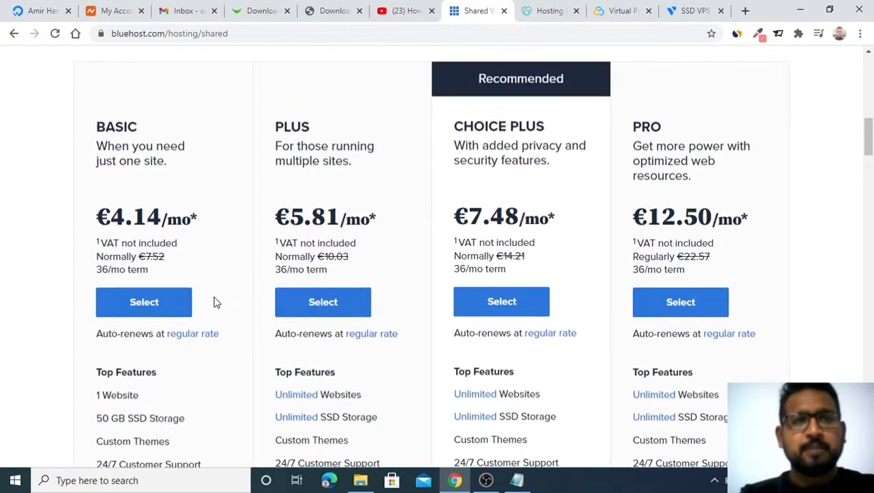
{"action": "scroll", "coordinate": [221, 298], "scroll_direction": "down", "scroll_amount": 2}
{"action": "scroll", "coordinate": [220, 298], "scroll_direction": "up", "scroll_amount": 1}
{"action": "scroll", "coordinate": [262, 288], "scroll_direction": "down", "scroll_amount": 2}
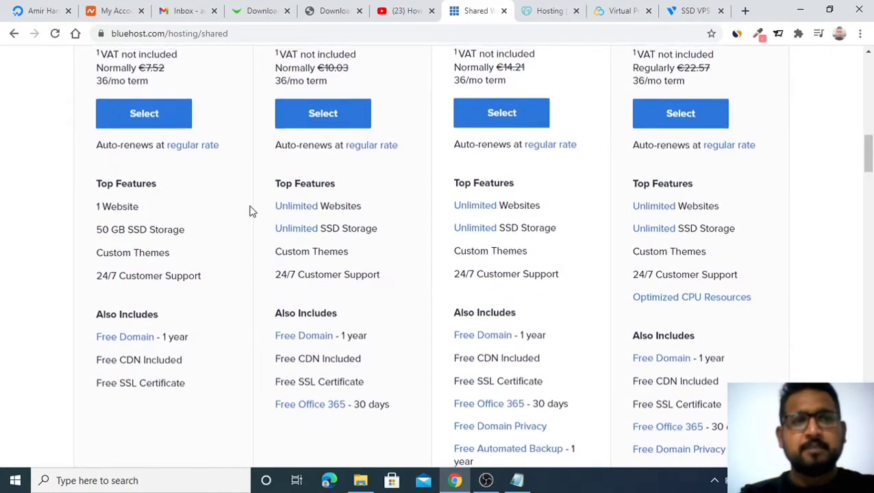
{"action": "scroll", "coordinate": [249, 211], "scroll_direction": "up", "scroll_amount": 2}
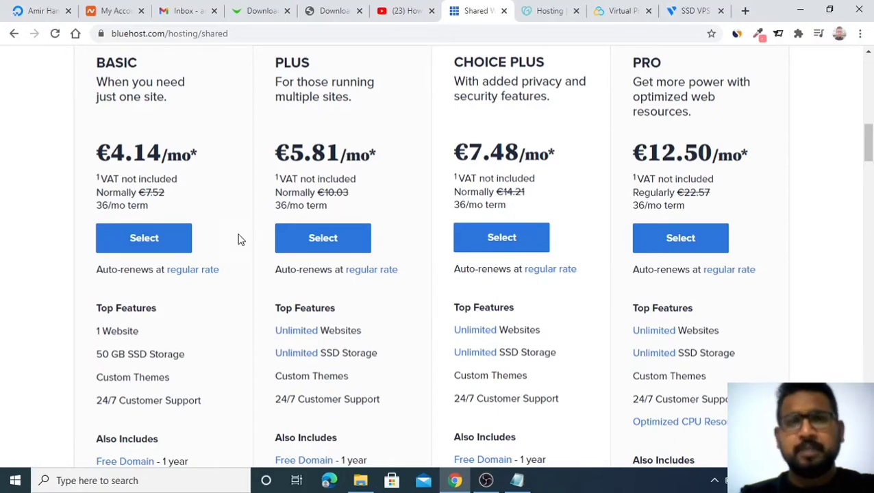
{"action": "scroll", "coordinate": [404, 237], "scroll_direction": "up", "scroll_amount": 1}
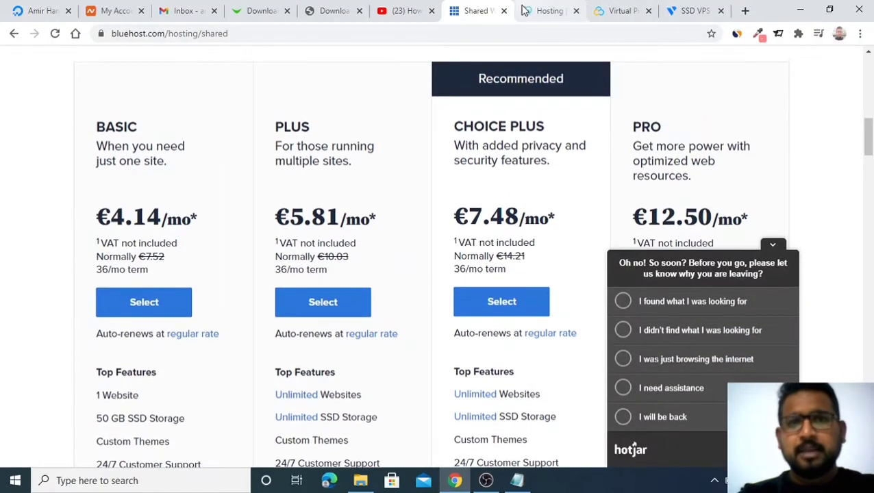
{"action": "left_click", "coordinate": [503, 11]}
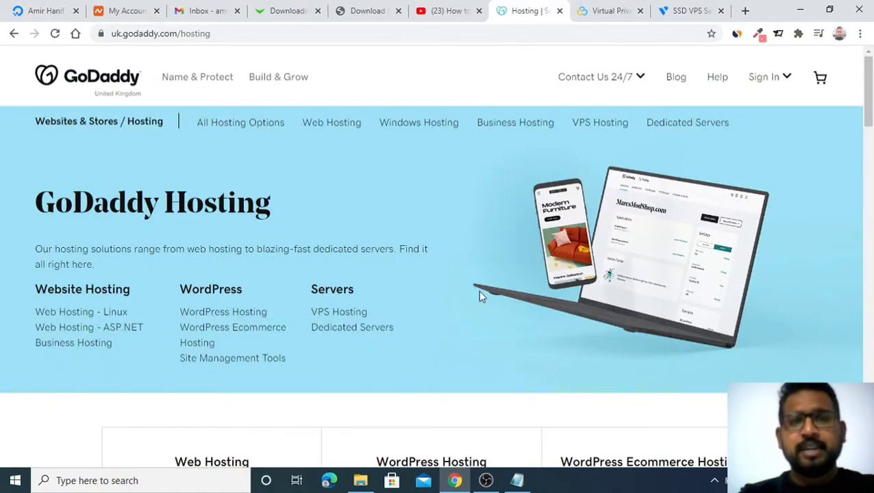
Step: Review the GoDaddy hosting plan prices, then close that page too
{"action": "scroll", "coordinate": [353, 271], "scroll_direction": "down", "scroll_amount": 5}
{"action": "scroll", "coordinate": [229, 249], "scroll_direction": "up", "scroll_amount": 1}
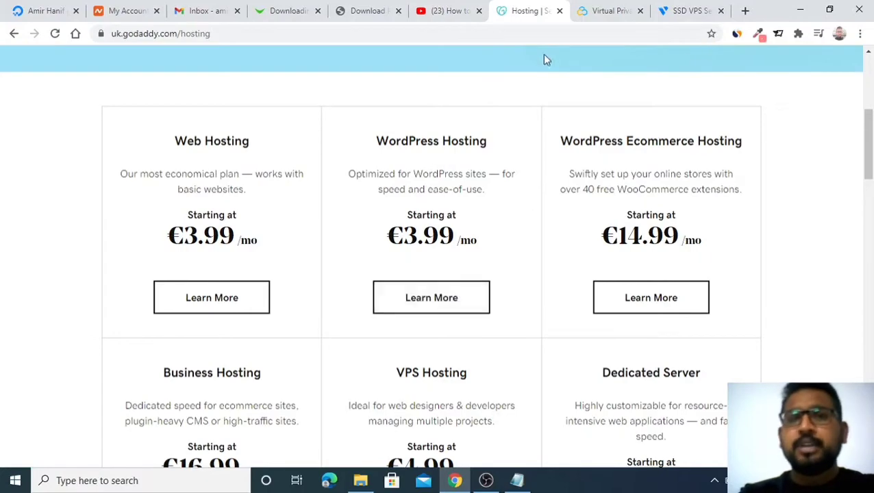
{"action": "scroll", "coordinate": [501, 166], "scroll_direction": "down", "scroll_amount": 3}
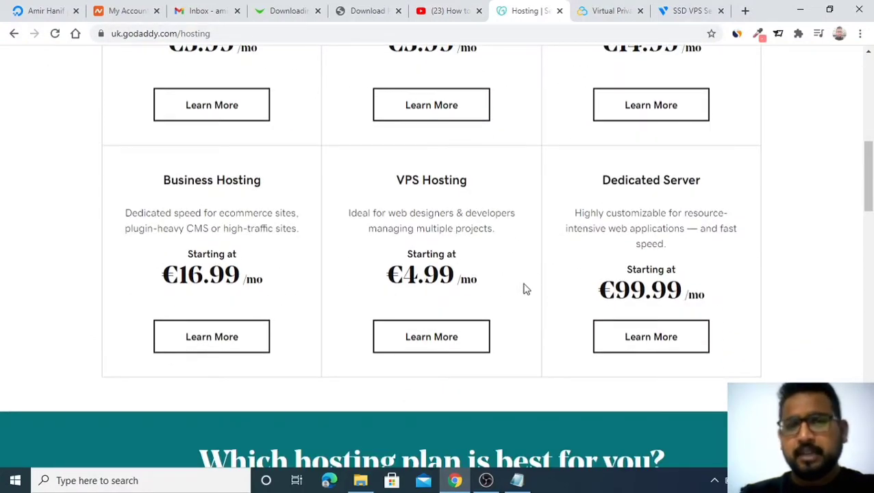
{"action": "scroll", "coordinate": [542, 255], "scroll_direction": "up", "scroll_amount": 1}
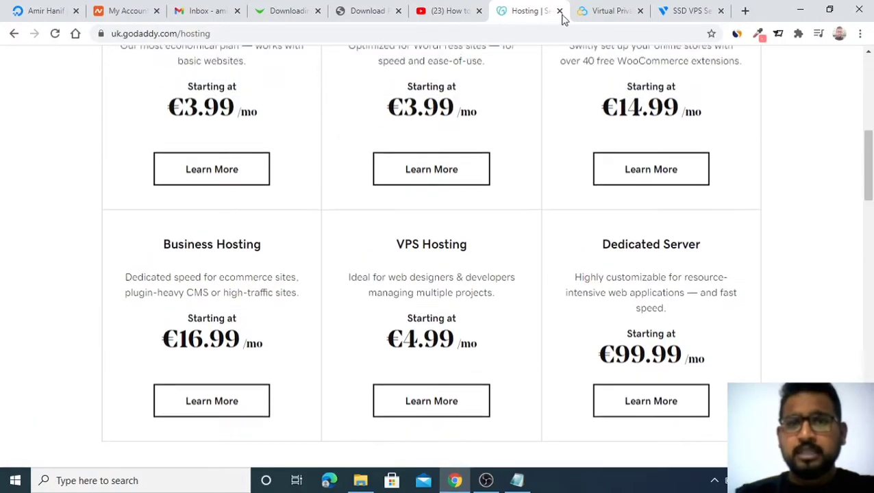
{"action": "left_click", "coordinate": [559, 12]}
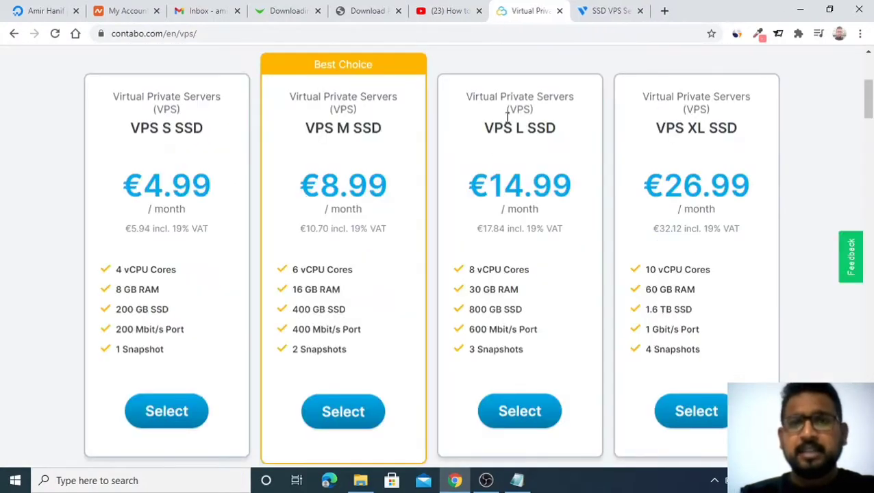
Step: Scan Contabo's €4.99–€26.99 VPS plans, then view Vultr's products from $2.50/mo
{"action": "scroll", "coordinate": [411, 205], "scroll_direction": "up", "scroll_amount": 1}
{"action": "scroll", "coordinate": [404, 220], "scroll_direction": "down", "scroll_amount": 1}
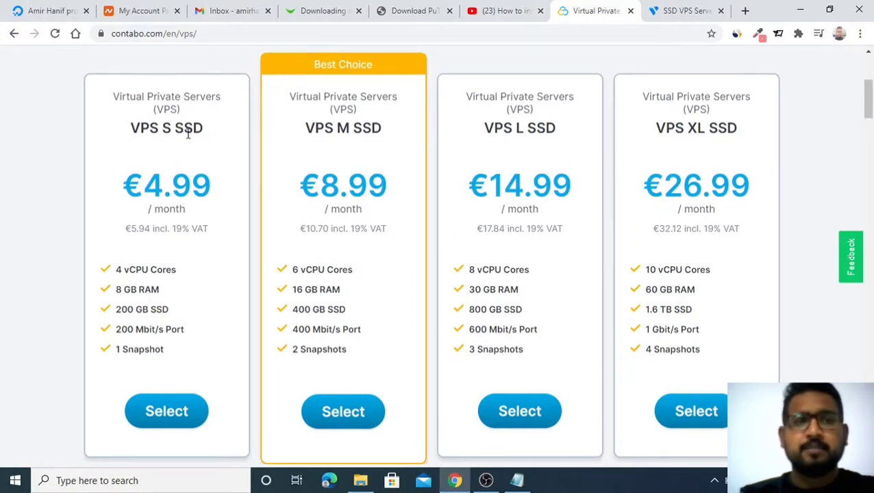
{"action": "scroll", "coordinate": [291, 174], "scroll_direction": "down", "scroll_amount": 1}
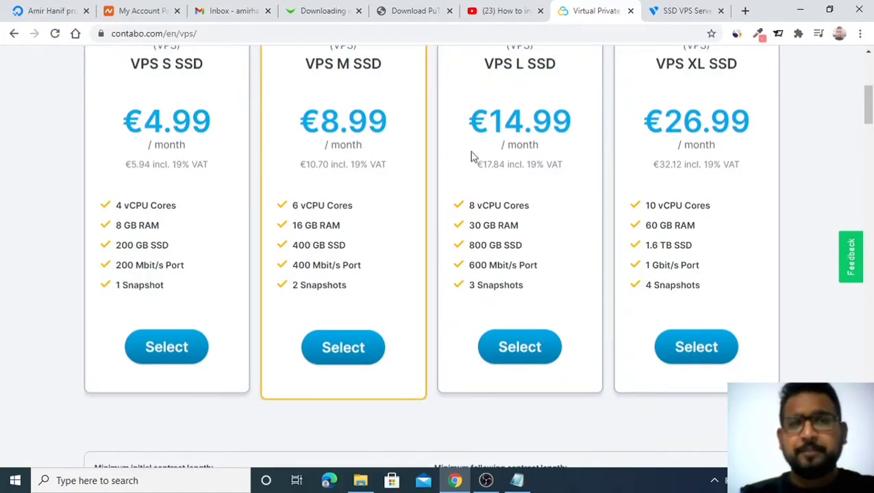
{"action": "left_click", "coordinate": [682, 11]}
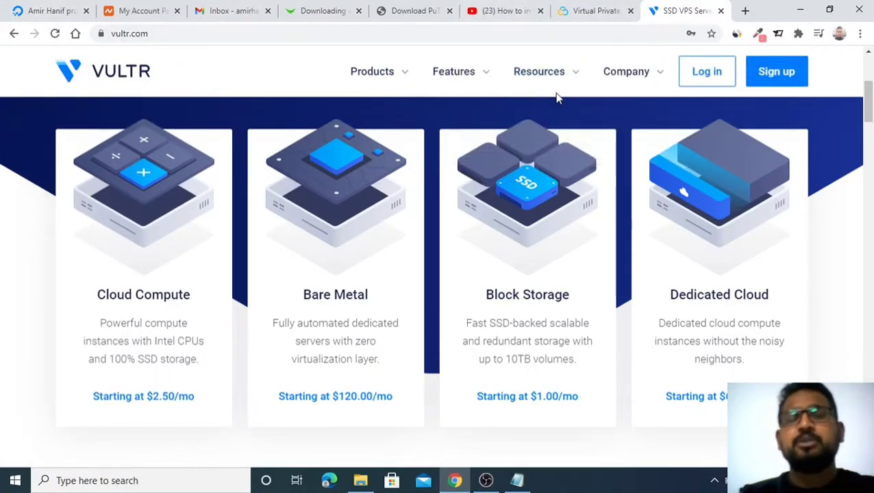
{"action": "mouse_move", "coordinate": [559, 92]}
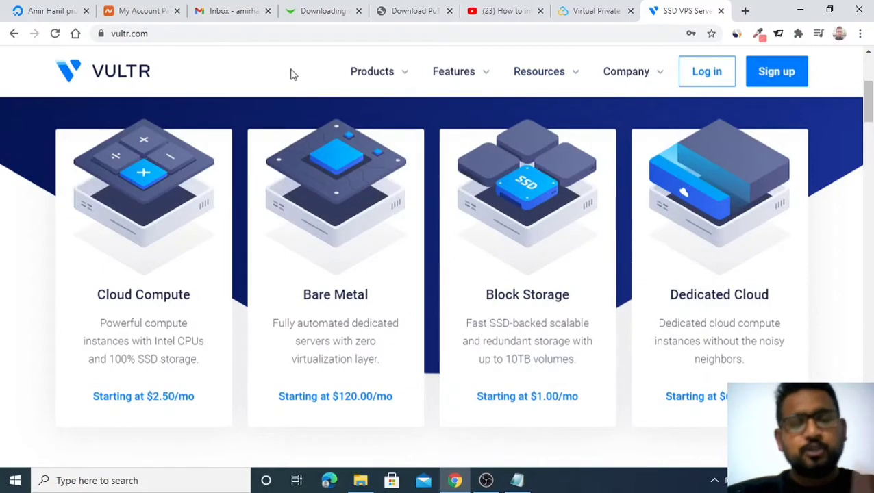
Step: On the empty DigitalOcean project Resources page, bring up the Create menu
{"action": "left_click", "coordinate": [67, 10]}
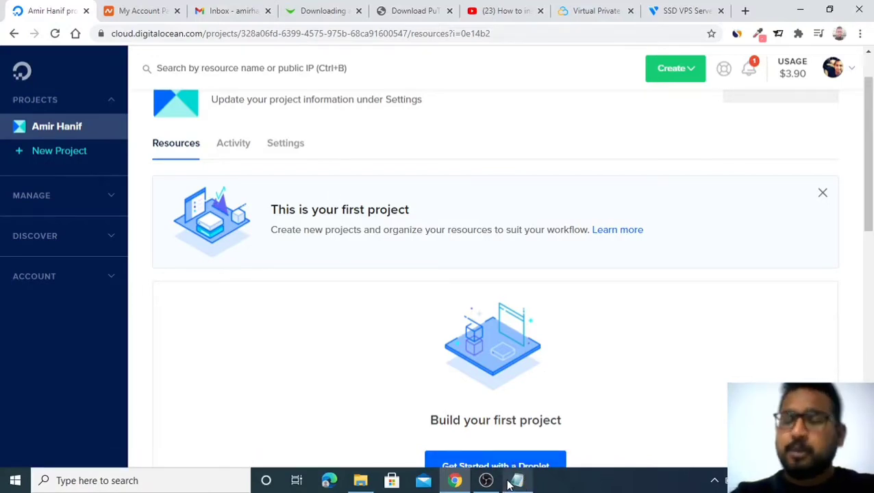
{"action": "mouse_move", "coordinate": [488, 479]}
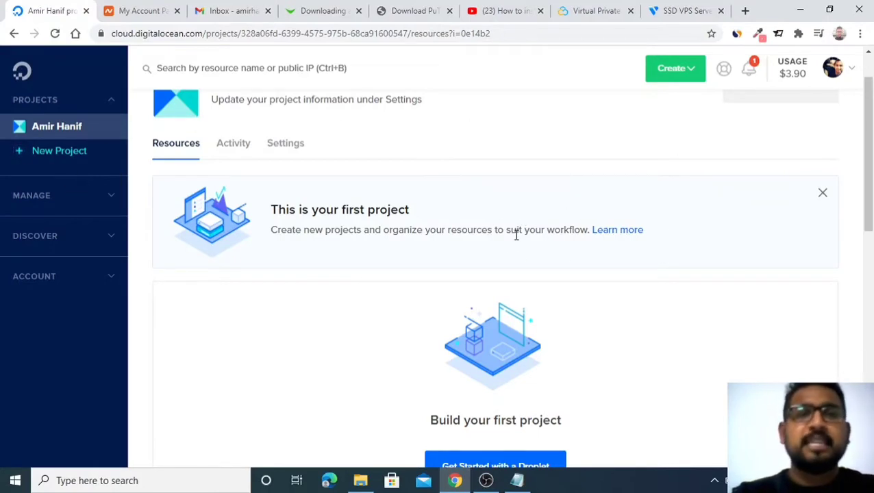
{"action": "left_click", "coordinate": [695, 77]}
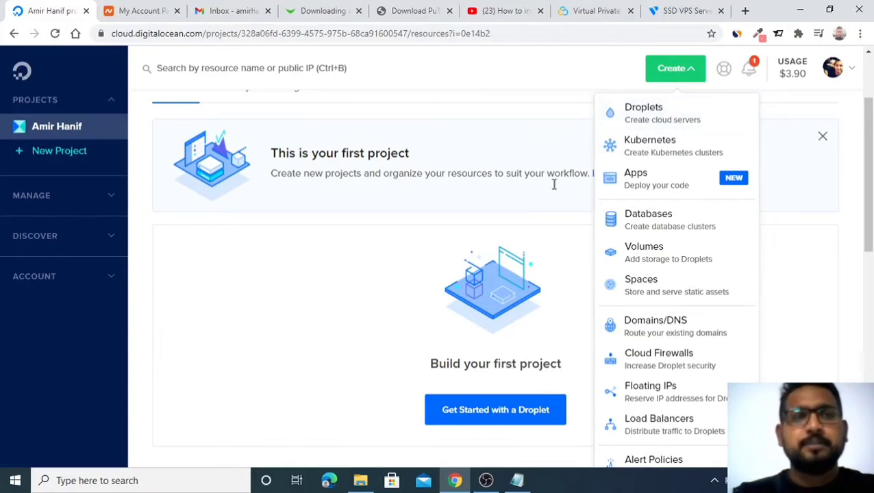
Step: Start a new Droplet on the Regular Intel $5/mo plan (1 GB RAM, 1 CPU, 25 GB SSD)
{"action": "left_click", "coordinate": [664, 116]}
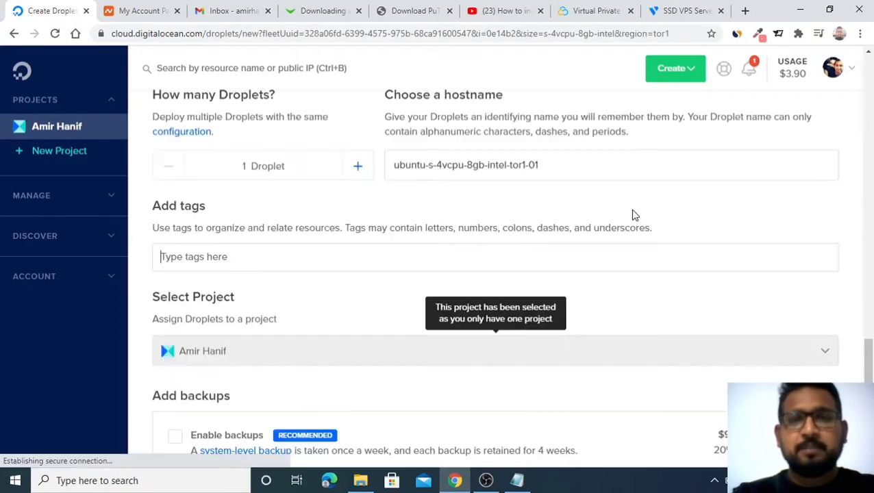
{"action": "scroll", "coordinate": [437, 309], "scroll_direction": "down", "scroll_amount": 1}
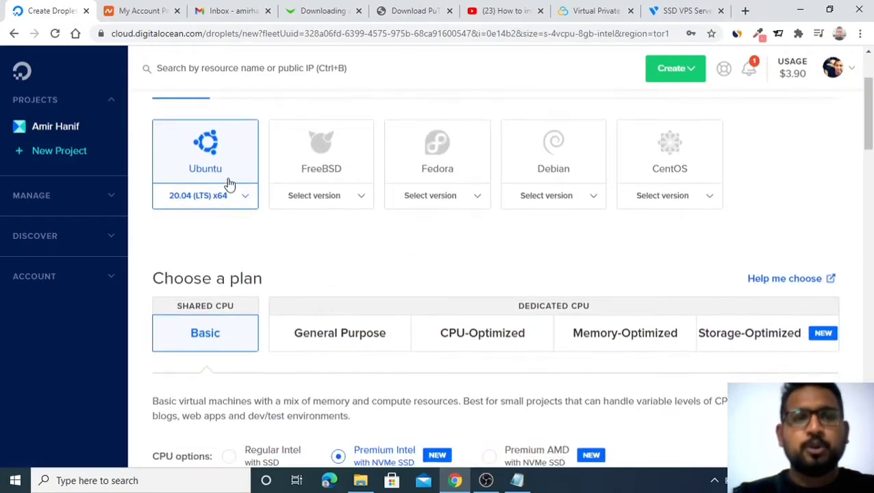
{"action": "scroll", "coordinate": [240, 222], "scroll_direction": "down", "scroll_amount": 3}
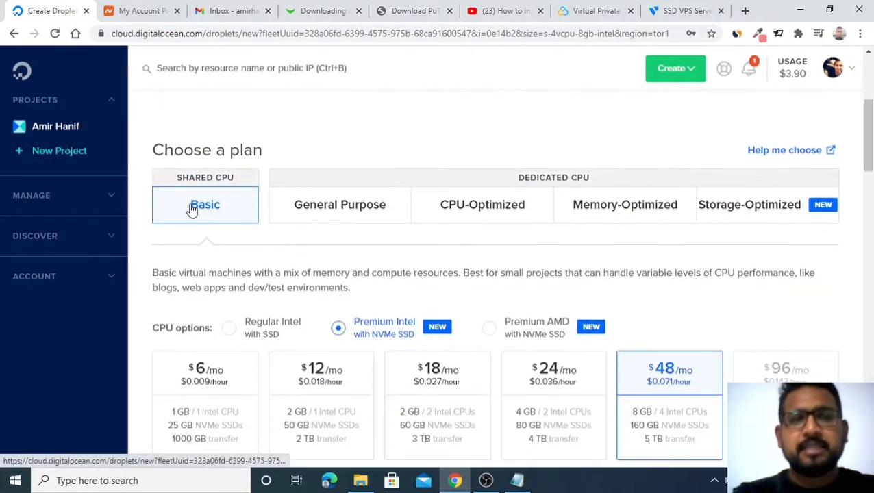
{"action": "scroll", "coordinate": [230, 224], "scroll_direction": "down", "scroll_amount": 3}
{"action": "scroll", "coordinate": [382, 220], "scroll_direction": "up", "scroll_amount": 1}
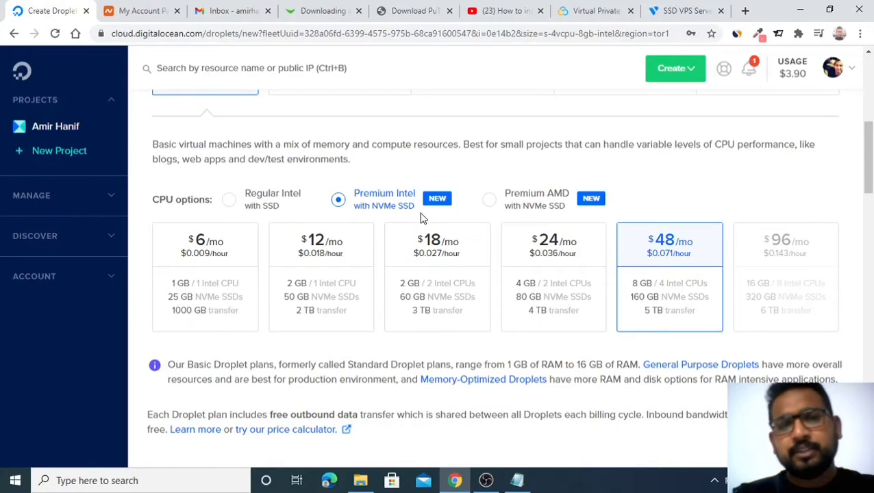
{"action": "left_click", "coordinate": [230, 200]}
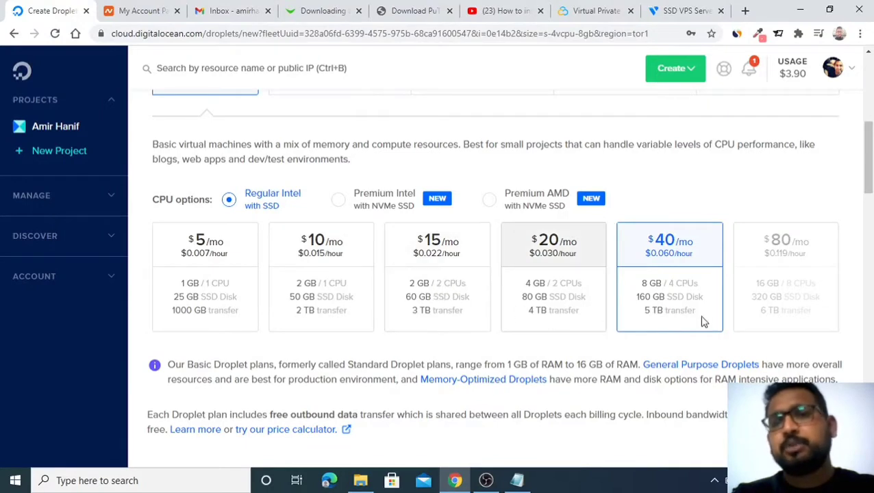
{"action": "mouse_move", "coordinate": [785, 321]}
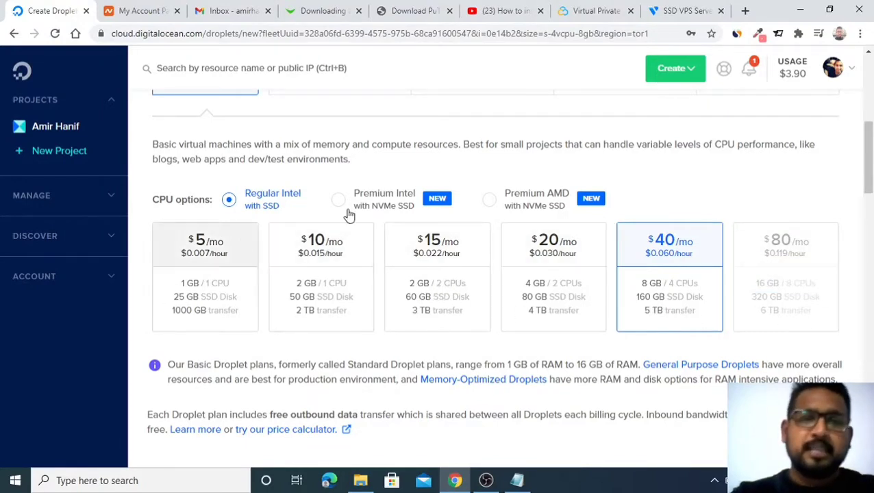
{"action": "left_click", "coordinate": [206, 277]}
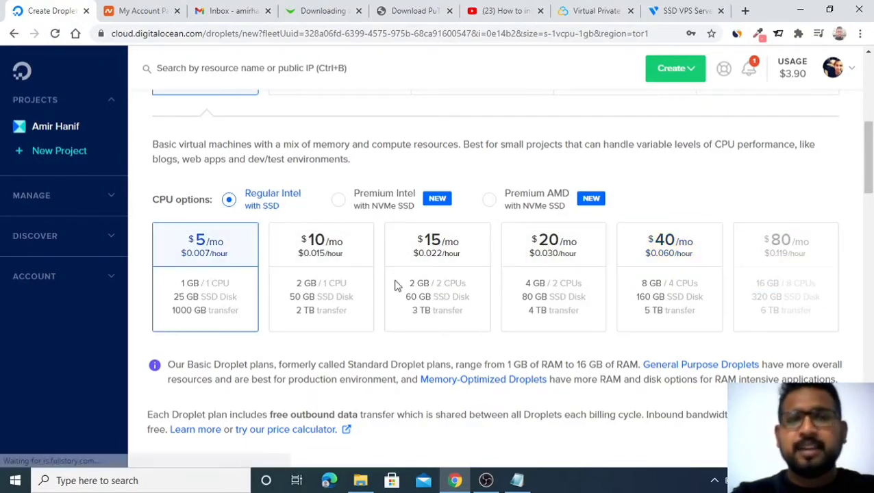
{"action": "scroll", "coordinate": [449, 266], "scroll_direction": "down", "scroll_amount": 1}
{"action": "scroll", "coordinate": [449, 266], "scroll_direction": "down", "scroll_amount": 5}
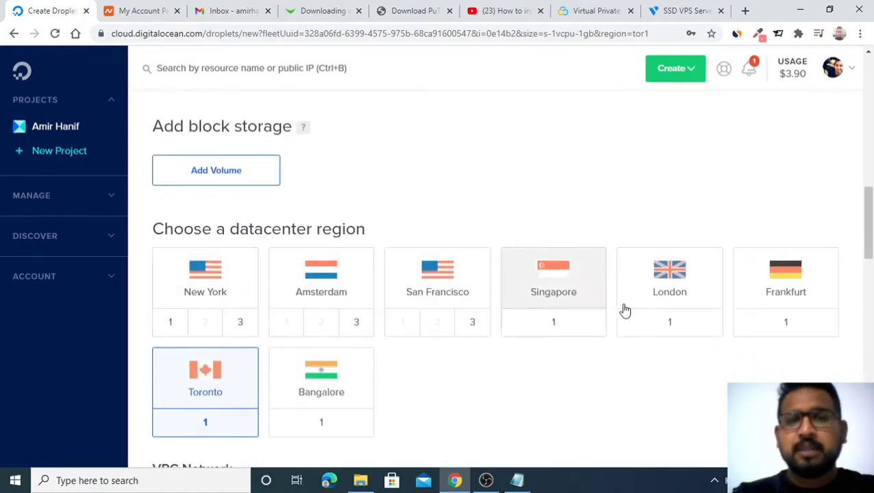
Step: Select London as the Droplet's datacenter region, then scroll to Authentication
{"action": "left_click", "coordinate": [654, 296]}
{"action": "scroll", "coordinate": [421, 269], "scroll_direction": "down", "scroll_amount": 2}
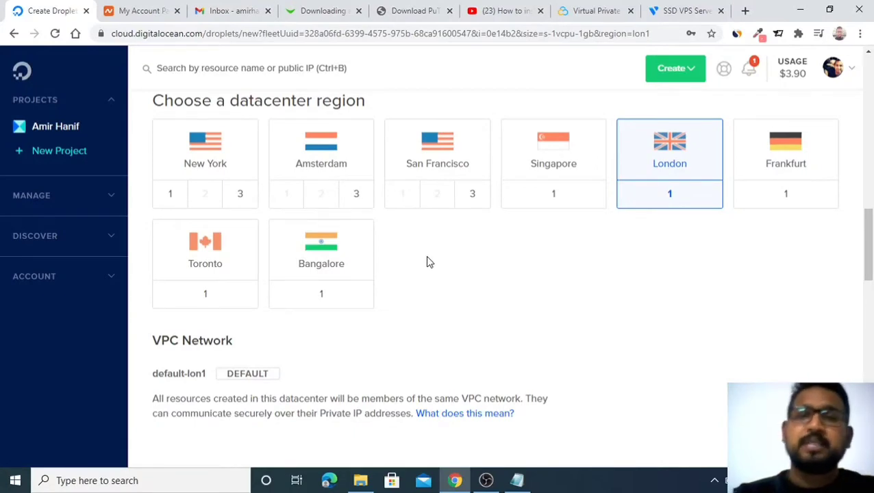
{"action": "scroll", "coordinate": [425, 263], "scroll_direction": "down", "scroll_amount": 3}
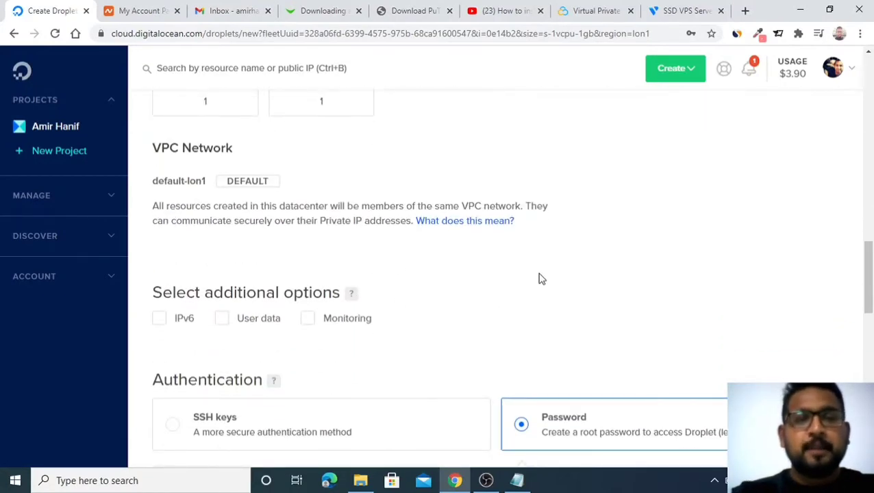
{"action": "scroll", "coordinate": [541, 279], "scroll_direction": "down", "scroll_amount": 2}
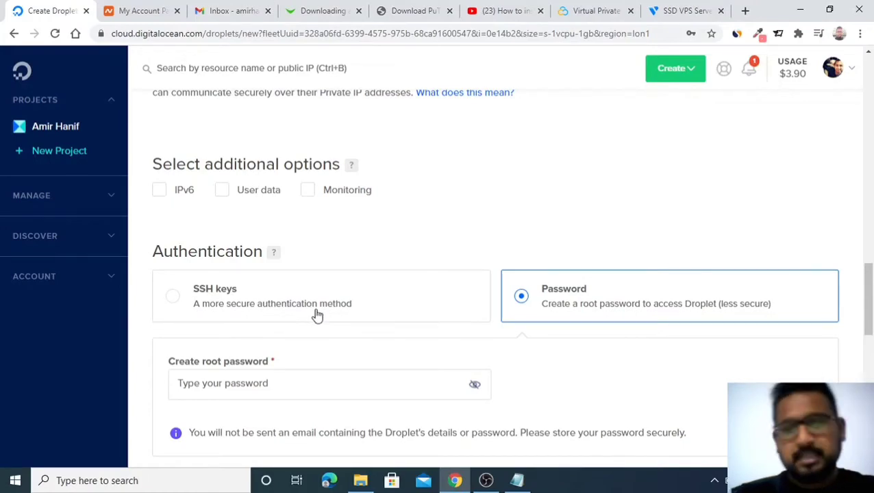
{"action": "scroll", "coordinate": [490, 322], "scroll_direction": "down", "scroll_amount": 1}
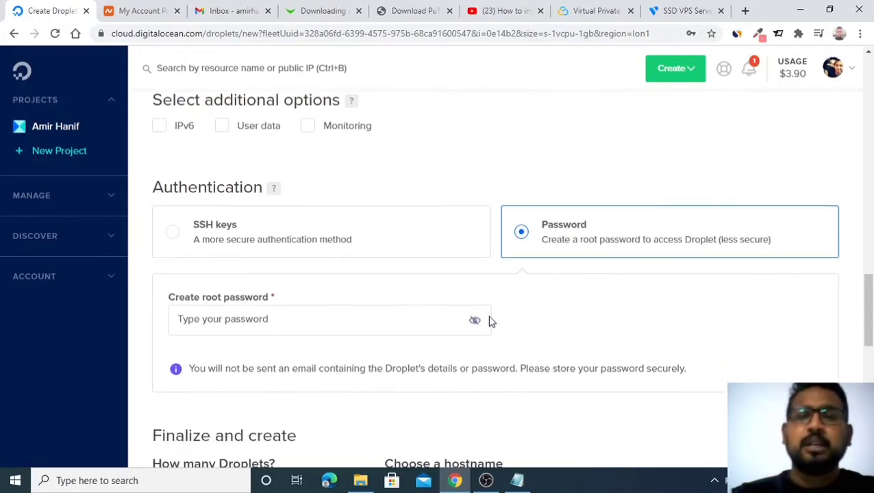
Step: Enter a root password for the Droplet that meets all the requirements
{"action": "left_click", "coordinate": [311, 319]}
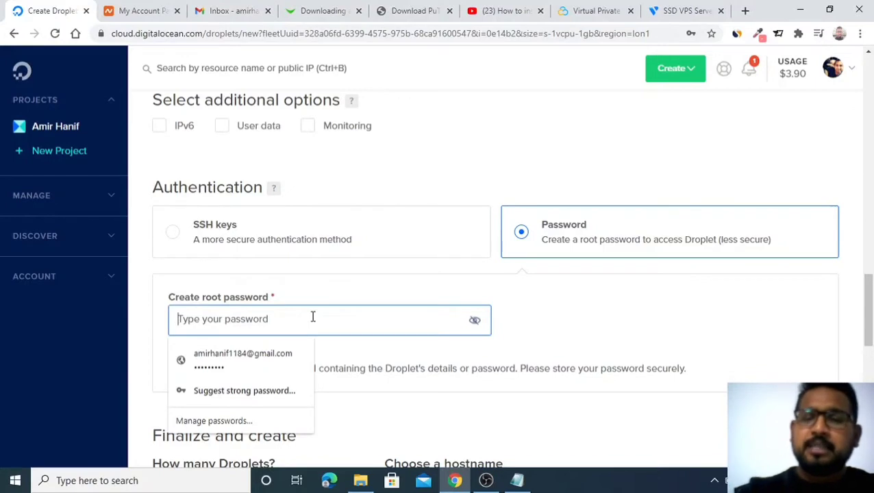
{"action": "type", "text": "••"}
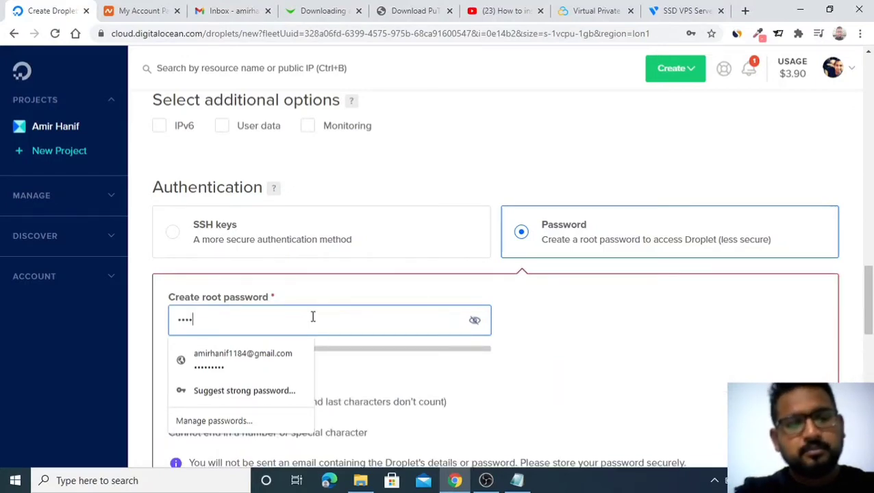
{"action": "type", "text": "••••••"}
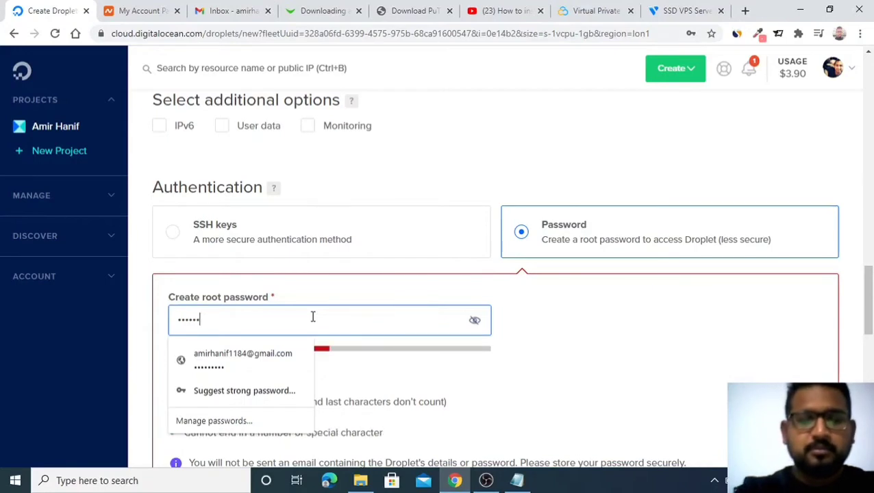
{"action": "type", "text": "•"}
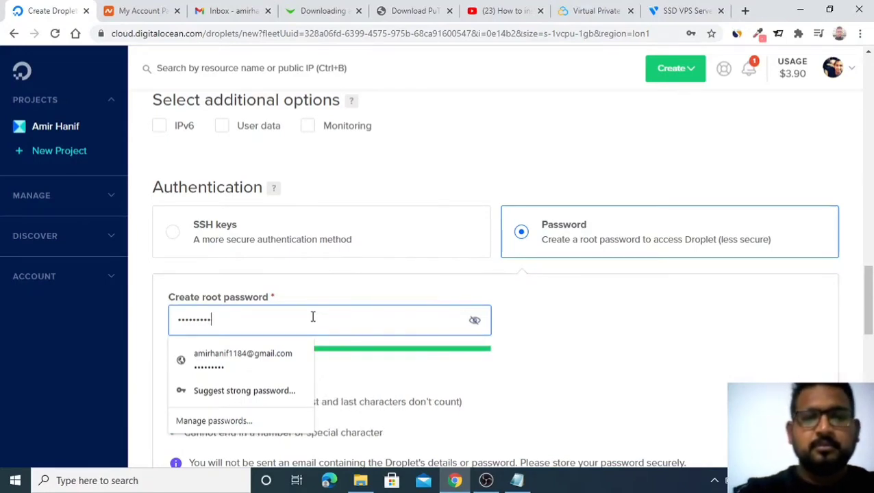
{"action": "left_click", "coordinate": [669, 322]}
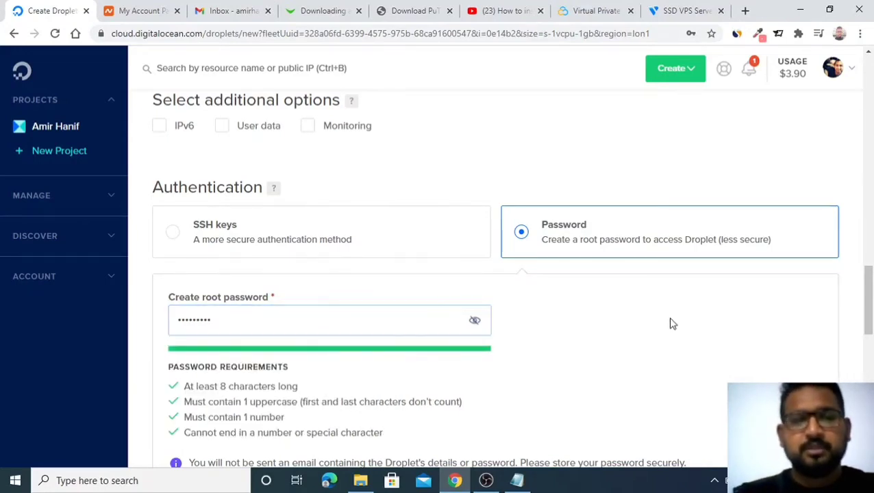
{"action": "scroll", "coordinate": [663, 293], "scroll_direction": "down", "scroll_amount": 1}
{"action": "scroll", "coordinate": [661, 289], "scroll_direction": "down", "scroll_amount": 2}
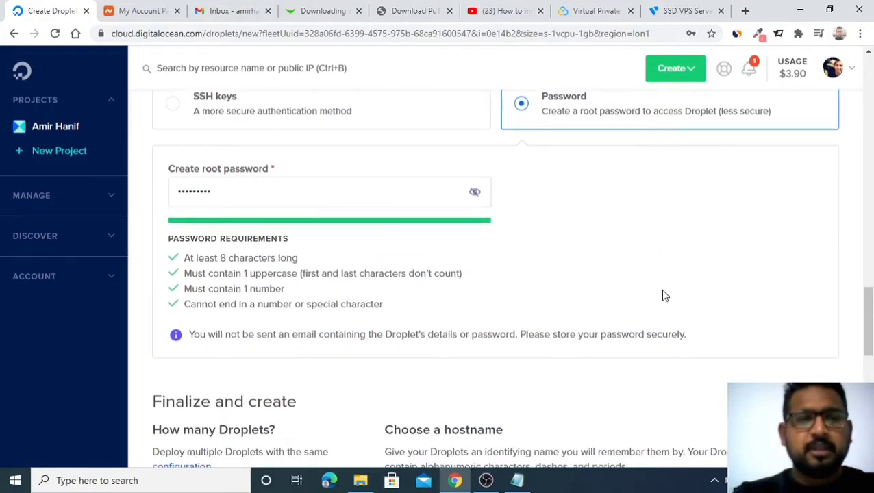
{"action": "scroll", "coordinate": [661, 289], "scroll_direction": "down", "scroll_amount": 3}
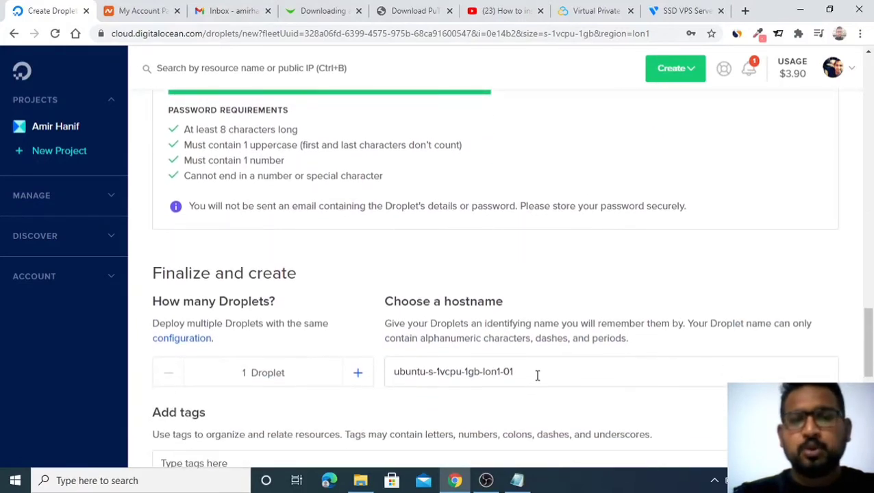
Step: Replace the Droplet's default hostname with 'youtube'
{"action": "left_click", "coordinate": [537, 375]}
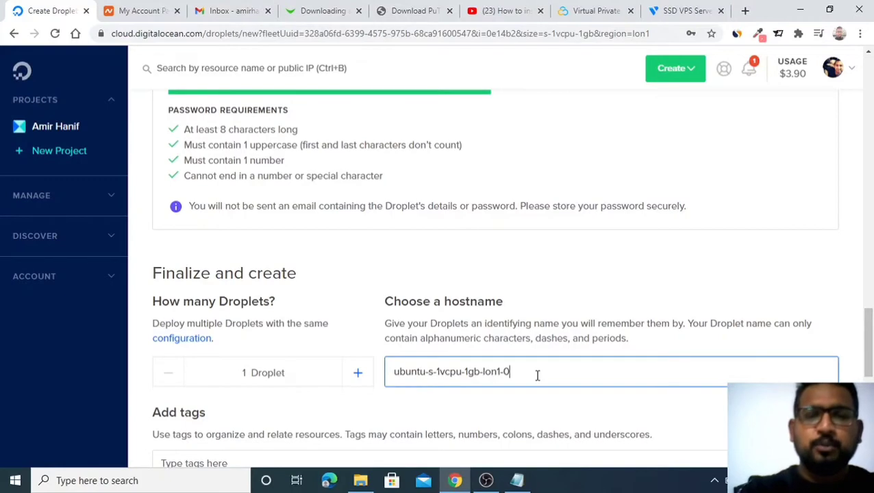
{"action": "key", "text": "BackSpace"}
{"action": "key", "text": "BackSpace"}
{"action": "key", "text": "BackSpace"}
{"action": "key", "text": "BackSpace"}
{"action": "key", "text": "BackSpace"}
{"action": "key", "text": "BackSpace"}
{"action": "key", "text": "BackSpace"}
{"action": "key", "text": "BackSpace"}
{"action": "key", "text": "BackSpace"}
{"action": "key", "text": "BackSpace"}
{"action": "key", "text": "BackSpace"}
{"action": "key", "text": "BackSpace"}
{"action": "key", "text": "BackSpace"}
{"action": "key", "text": "BackSpace"}
{"action": "key", "text": "BackSpace"}
{"action": "key", "text": "BackSpace"}
{"action": "key", "text": "BackSpace"}
{"action": "key", "text": "BackSpace"}
{"action": "key", "text": "BackSpace"}
{"action": "key", "text": "BackSpace"}
{"action": "key", "text": "BackSpace"}
{"action": "key", "text": "BackSpace"}
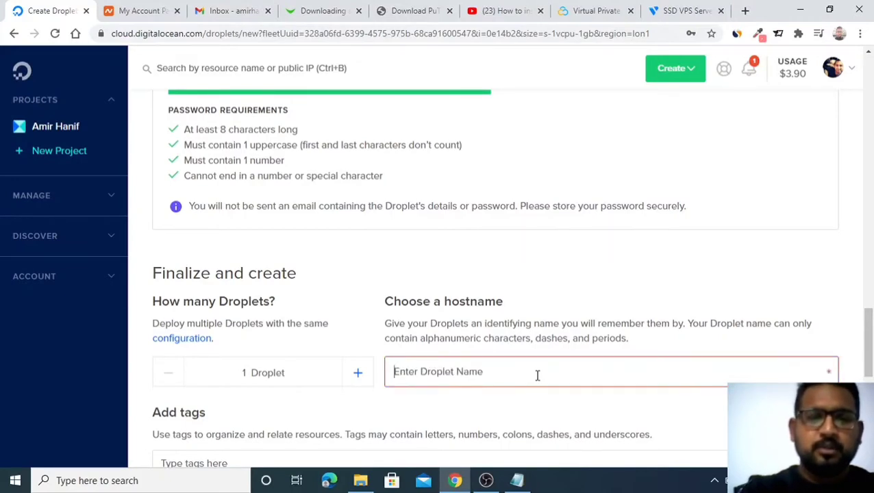
{"action": "type", "text": "youtube"}
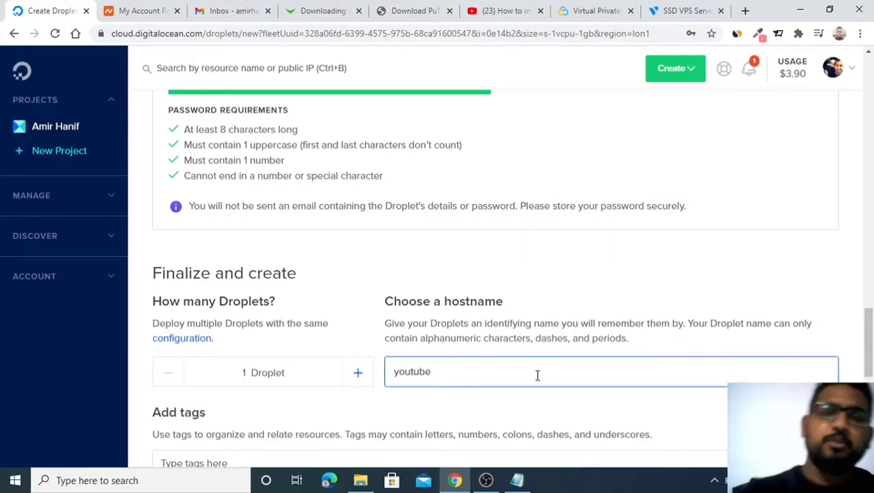
{"action": "scroll", "coordinate": [537, 376], "scroll_direction": "down", "scroll_amount": 3}
{"action": "scroll", "coordinate": [522, 387], "scroll_direction": "down", "scroll_amount": 3}
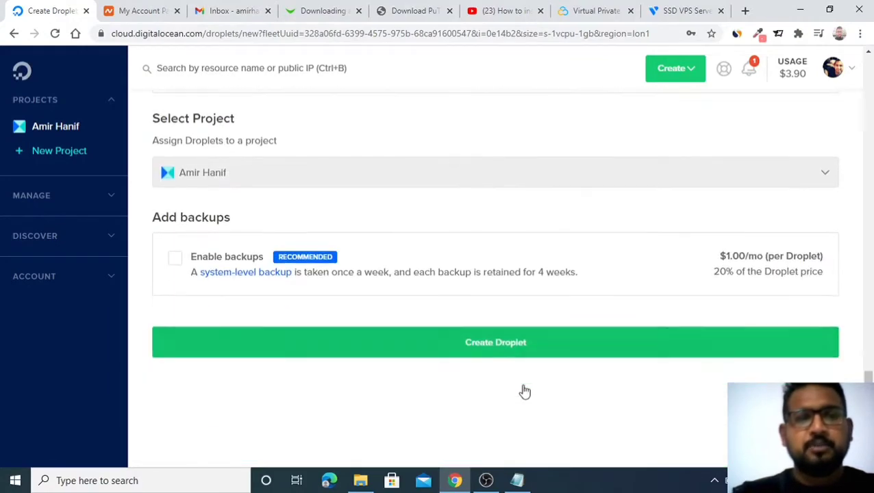
Step: Create the 'youtube' Droplet and wait while it provisions in the project
{"action": "scroll", "coordinate": [523, 336], "scroll_direction": "up", "scroll_amount": 1}
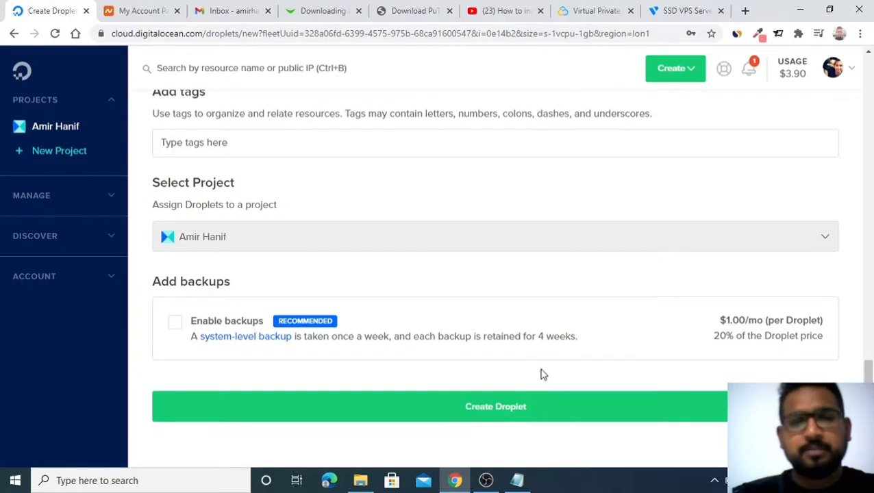
{"action": "left_click", "coordinate": [561, 401]}
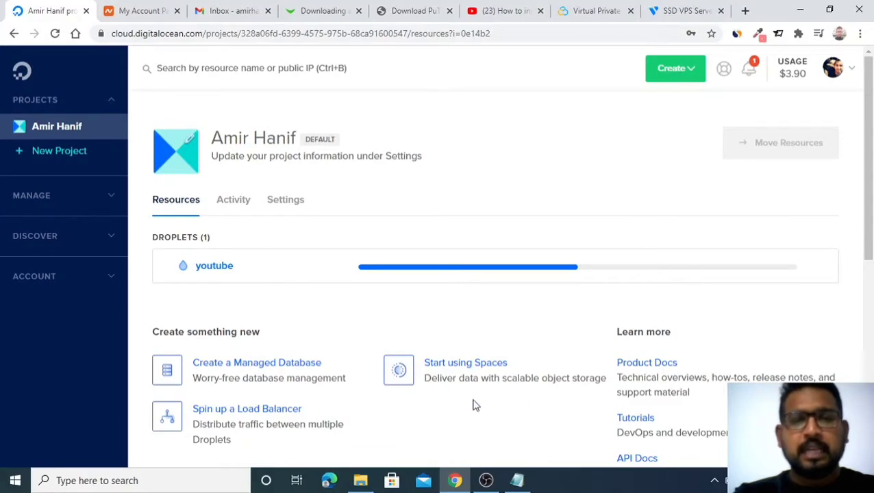
Step: Read the WordPress setup notes in Notepad, then go back to putty.org's Download PuTTY page
{"action": "left_click", "coordinate": [517, 479]}
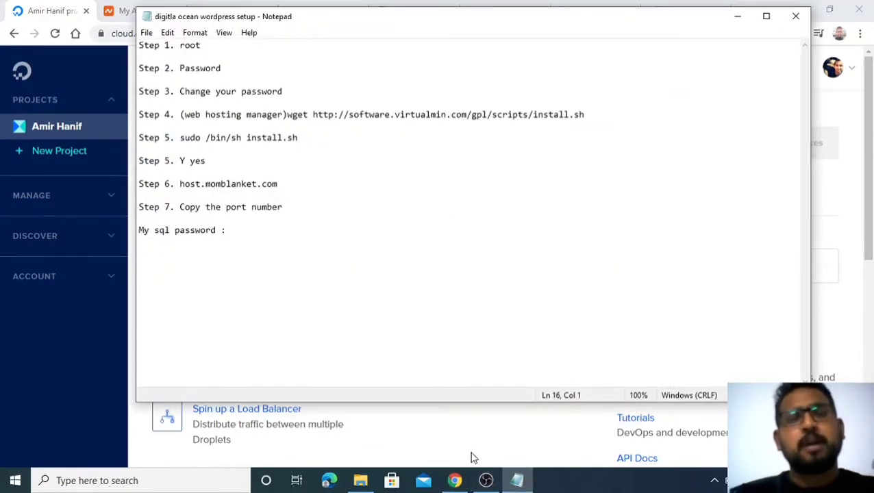
{"action": "left_click_drag", "start_coordinate": [361, 29], "coordinate": [534, 56]}
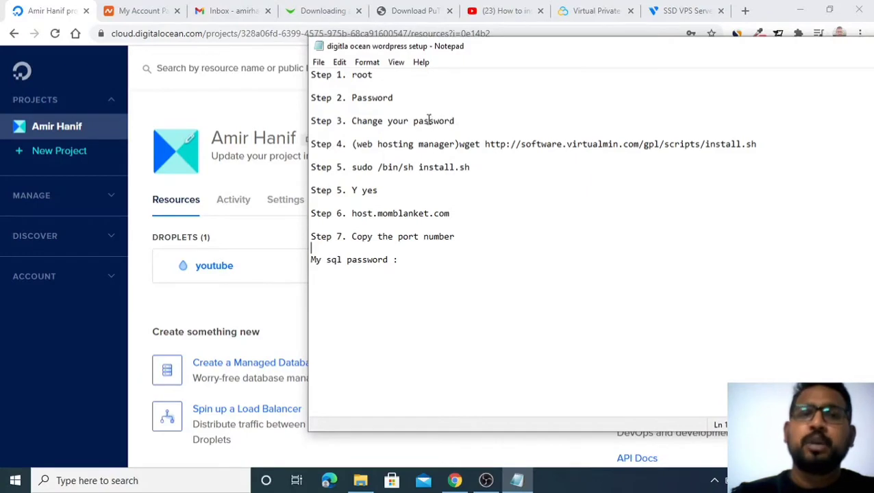
{"action": "left_click_drag", "start_coordinate": [546, 54], "coordinate": [331, 115]}
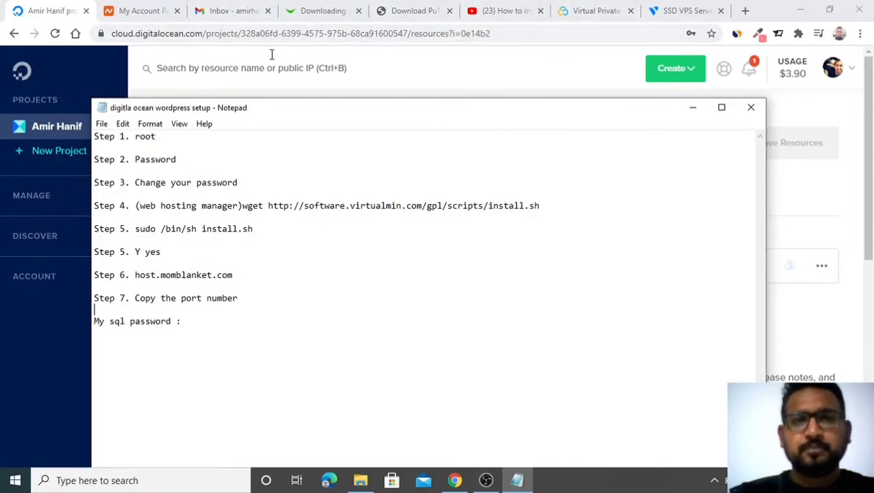
{"action": "left_click", "coordinate": [411, 11]}
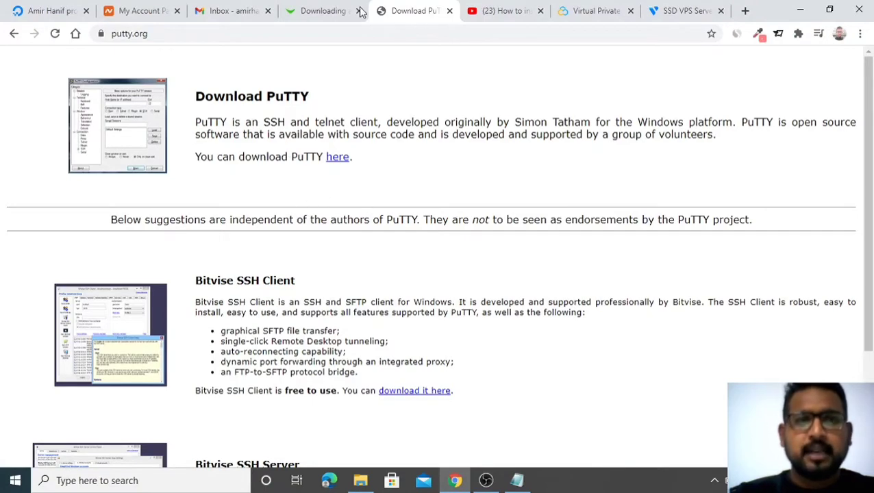
Step: Launch PuTTY from Windows search
{"action": "left_click", "coordinate": [337, 5]}
{"action": "left_click", "coordinate": [400, 11]}
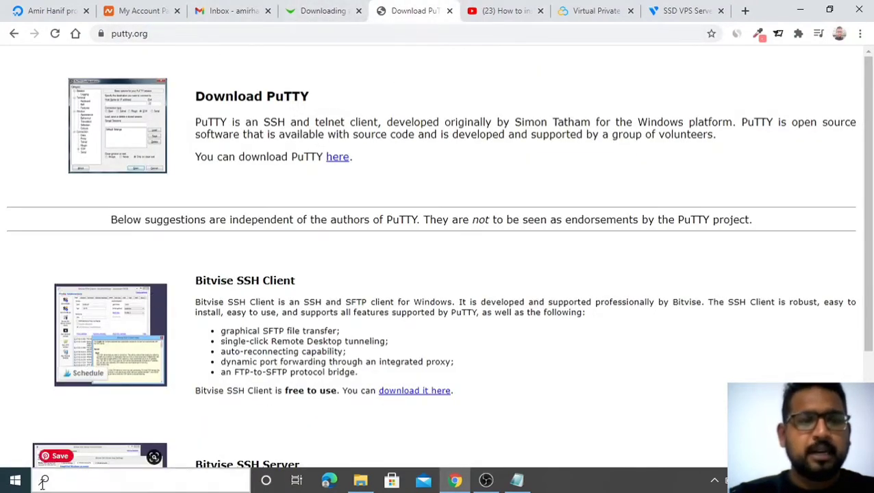
{"action": "left_click", "coordinate": [140, 480]}
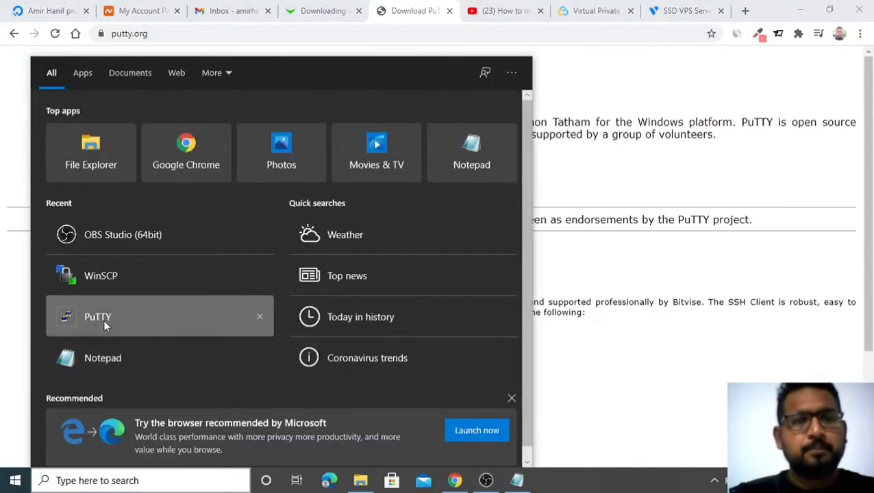
{"action": "left_click", "coordinate": [102, 319]}
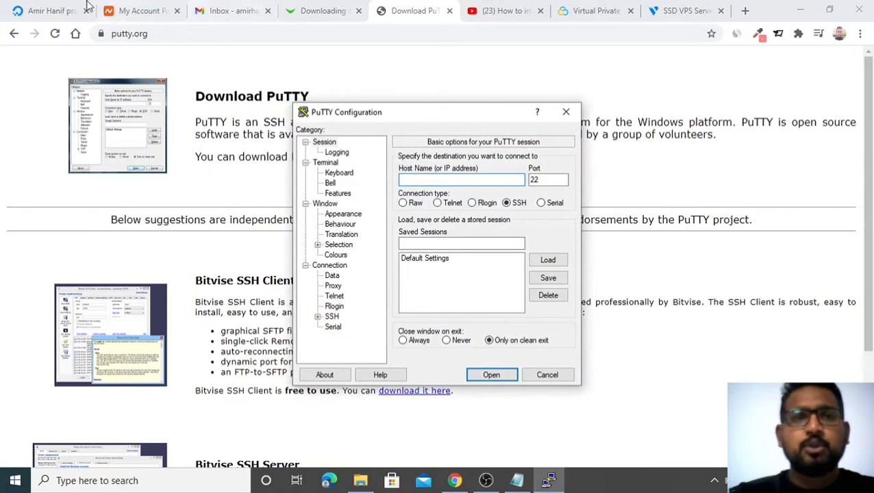
Step: Paste the droplet IP 139.59.171.126 as PuTTY's host name and open the SSH connection
{"action": "left_click", "coordinate": [50, 11]}
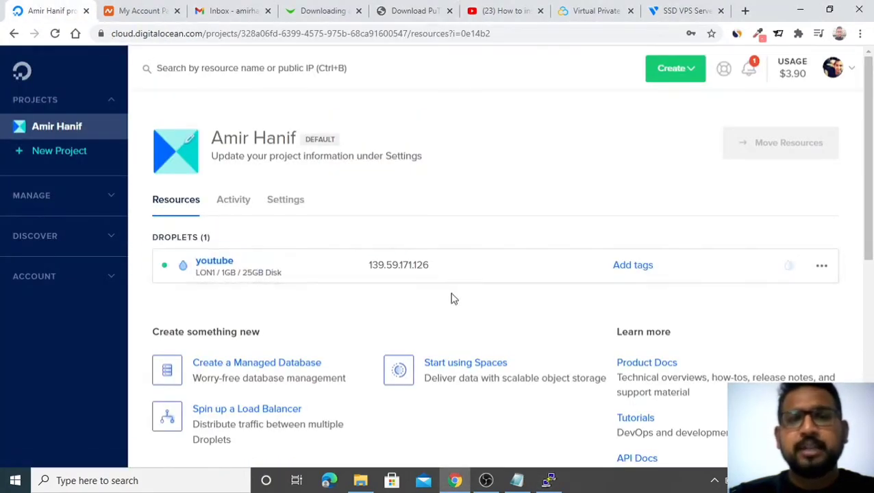
{"action": "mouse_move", "coordinate": [443, 272]}
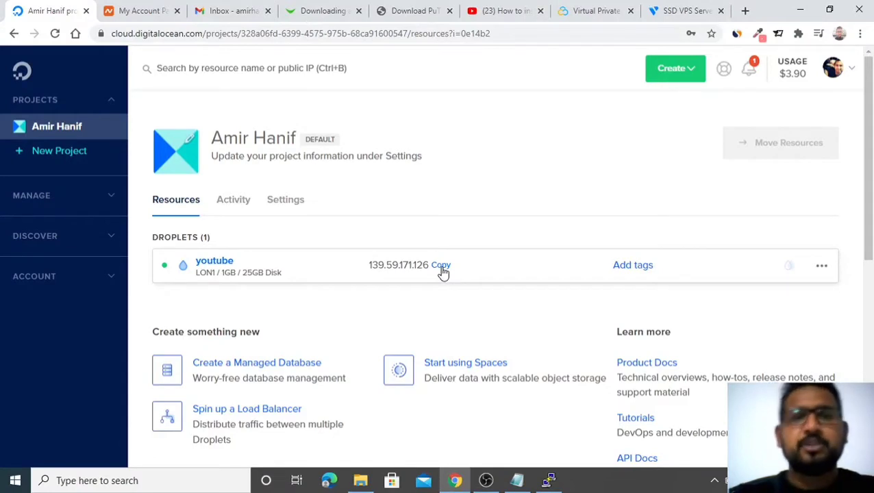
{"action": "left_click", "coordinate": [441, 269]}
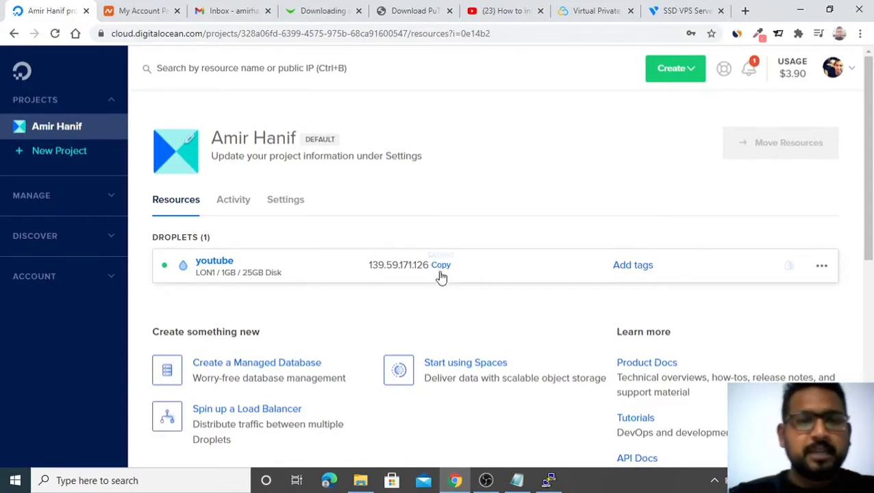
{"action": "left_click", "coordinate": [545, 481]}
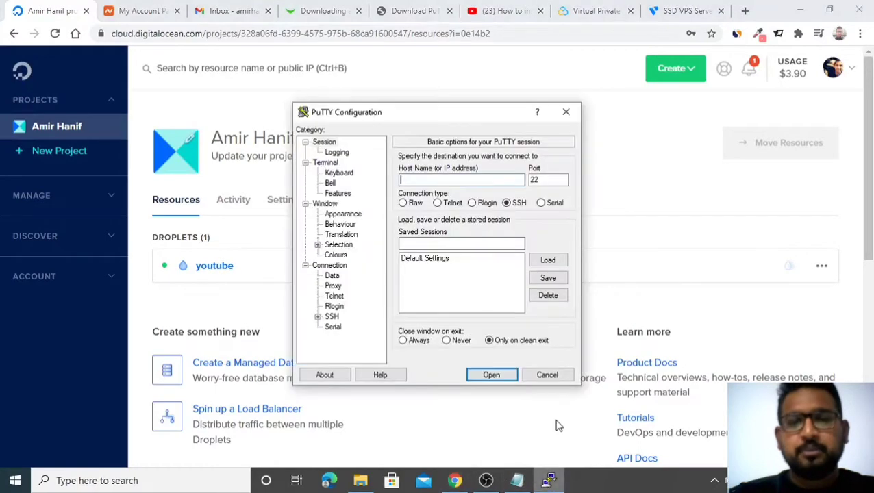
{"action": "right_click", "coordinate": [438, 180]}
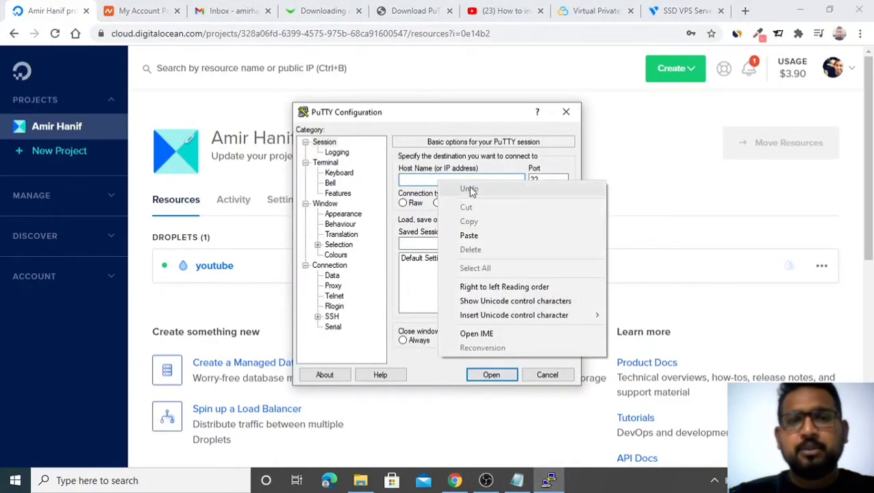
{"action": "left_click", "coordinate": [468, 235]}
{"action": "left_click", "coordinate": [491, 375]}
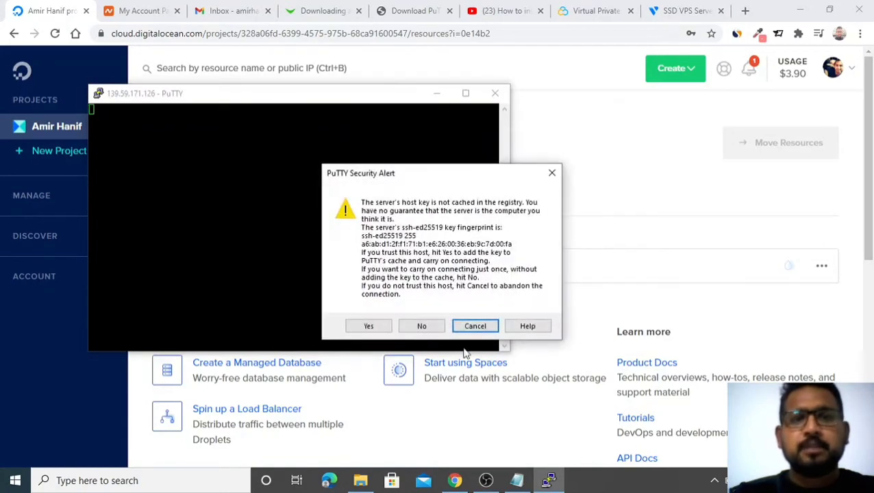
Step: Trust the server's host key and log in as root with the droplet's password
{"action": "left_click", "coordinate": [361, 326]}
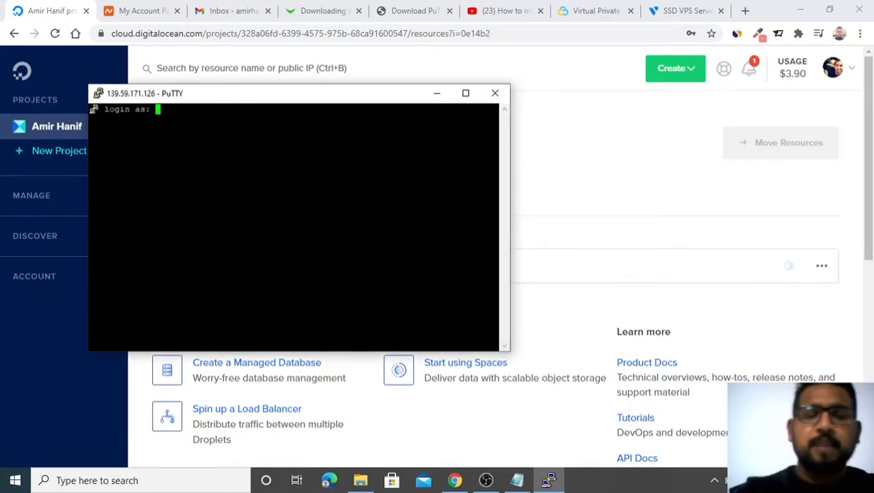
{"action": "type", "text": "root"}
{"action": "key", "text": "Return"}
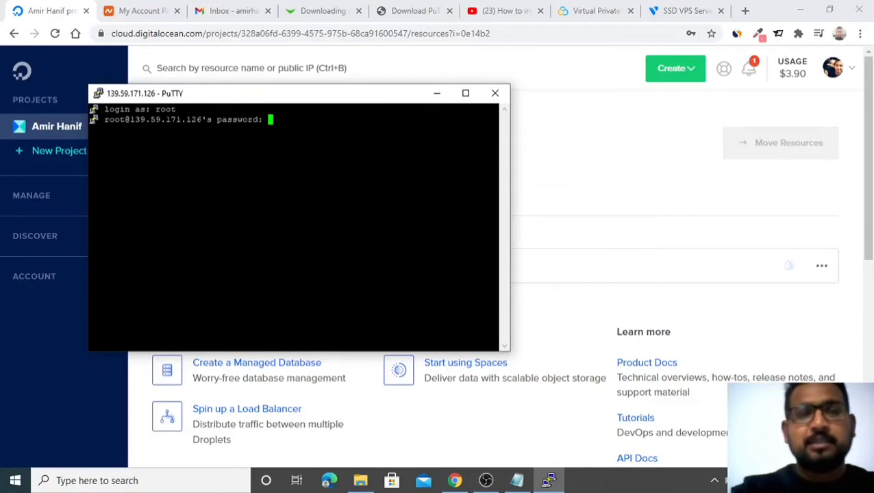
{"action": "key", "text": "Return"}
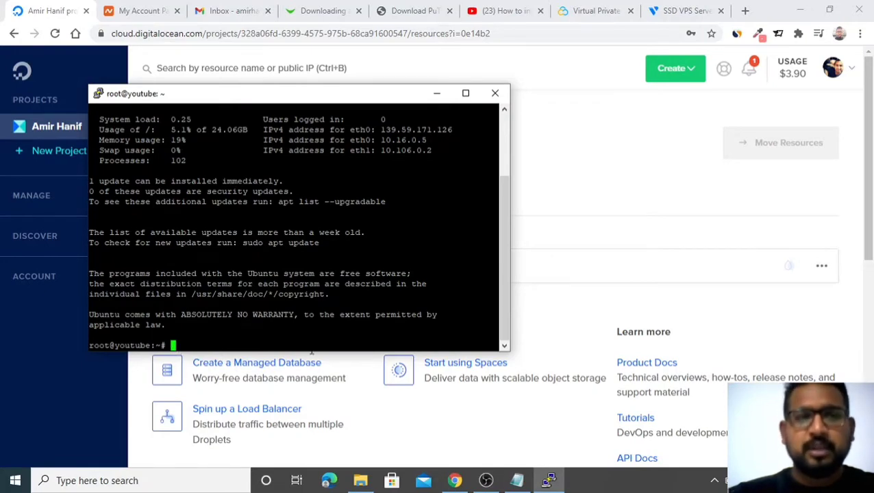
Step: Compare the saved setup notes with the terminal and the Virtualmin download instructions, then return to DigitalOcean
{"action": "left_click", "coordinate": [519, 481]}
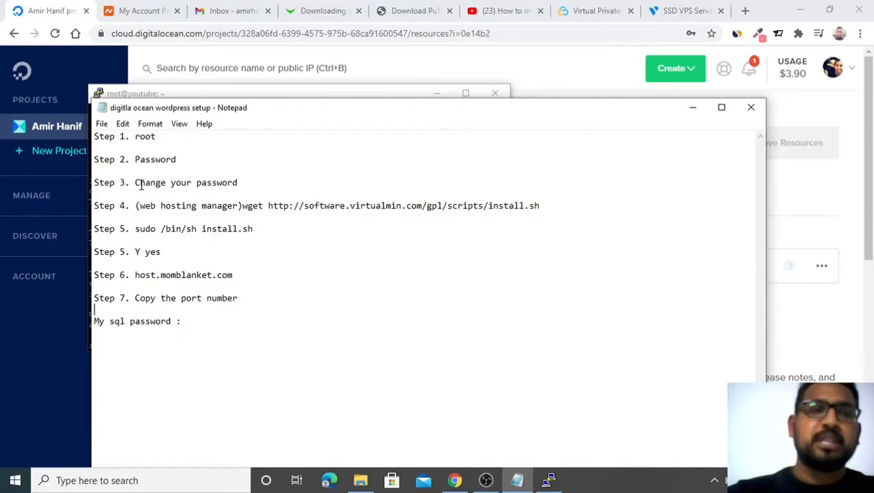
{"action": "left_click", "coordinate": [311, 94]}
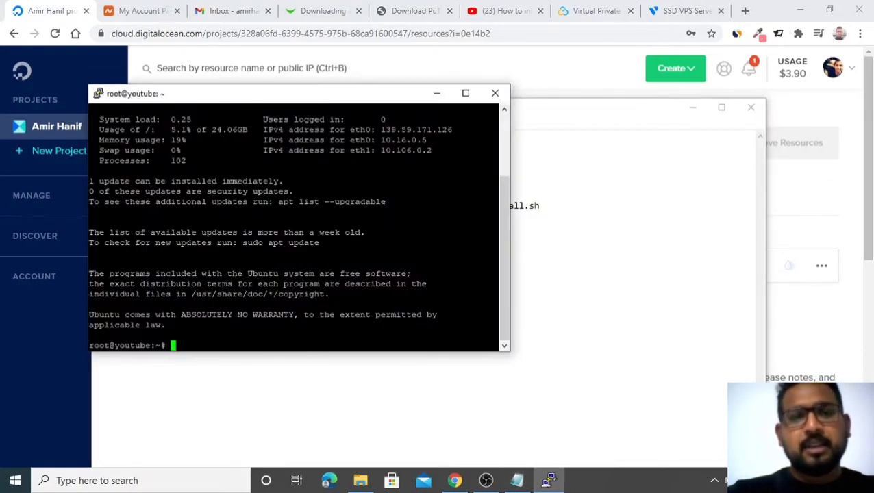
{"action": "left_click", "coordinate": [548, 480]}
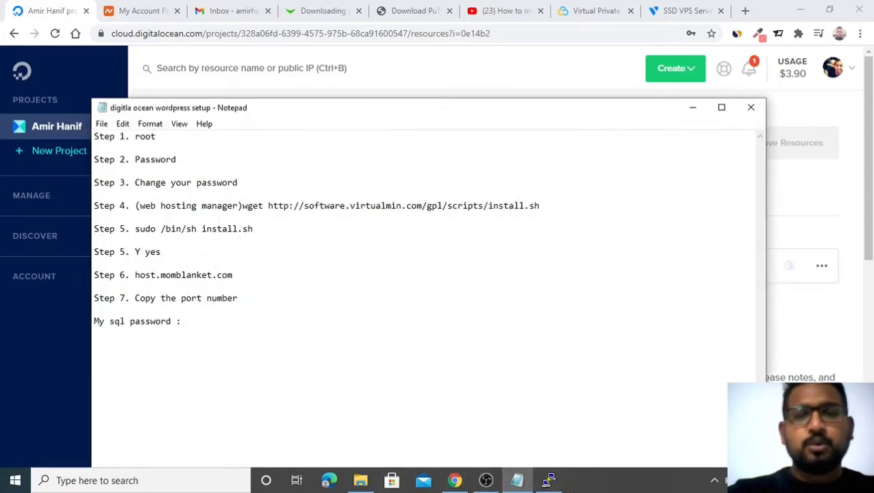
{"action": "left_click", "coordinate": [549, 480]}
{"action": "left_click", "coordinate": [517, 480]}
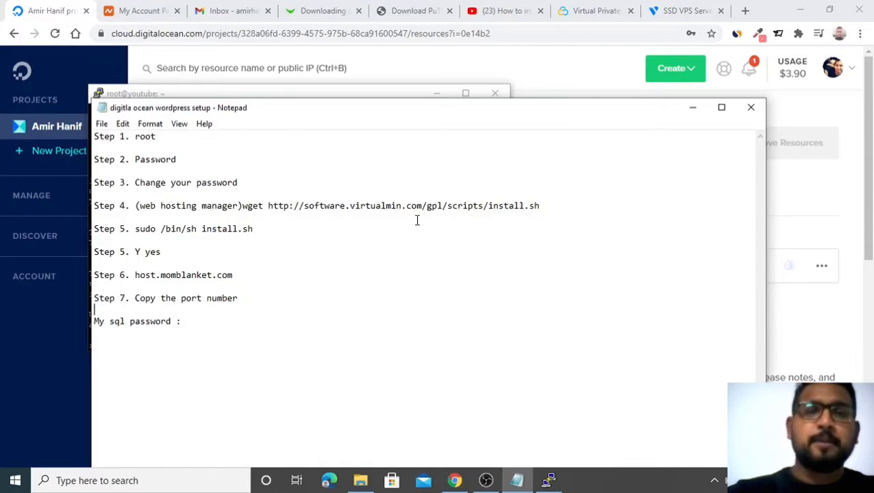
{"action": "left_click", "coordinate": [315, 10]}
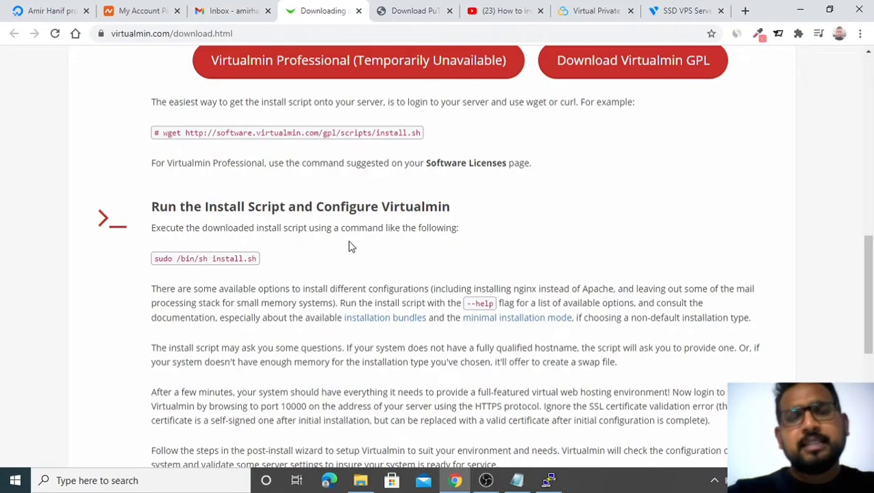
{"action": "left_click", "coordinate": [53, 10]}
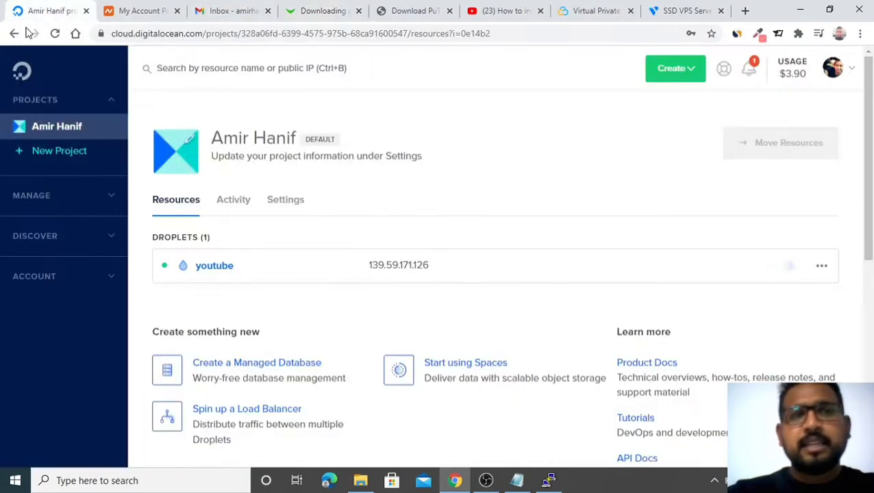
Step: Copy the Step 4 wget command from the notes and run it in PuTTY to fetch install.sh
{"action": "left_click", "coordinate": [517, 480]}
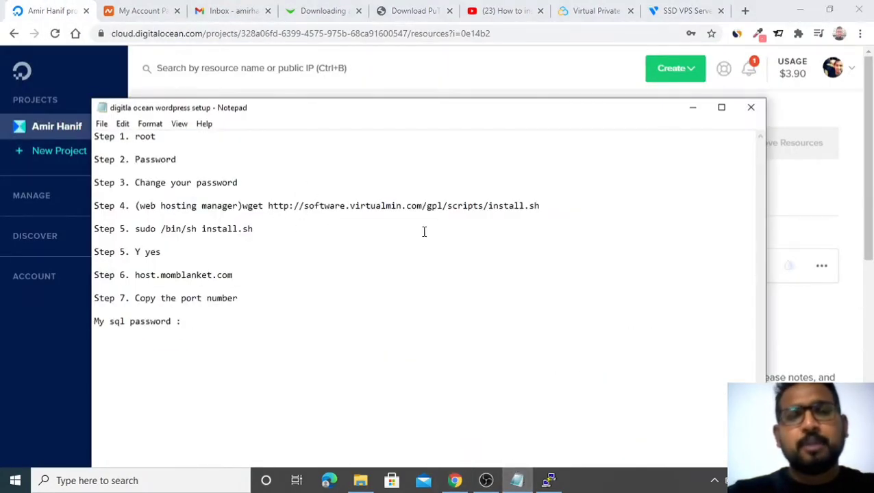
{"action": "left_click_drag", "start_coordinate": [541, 206], "coordinate": [252, 205]}
{"action": "left_click", "coordinate": [499, 226]}
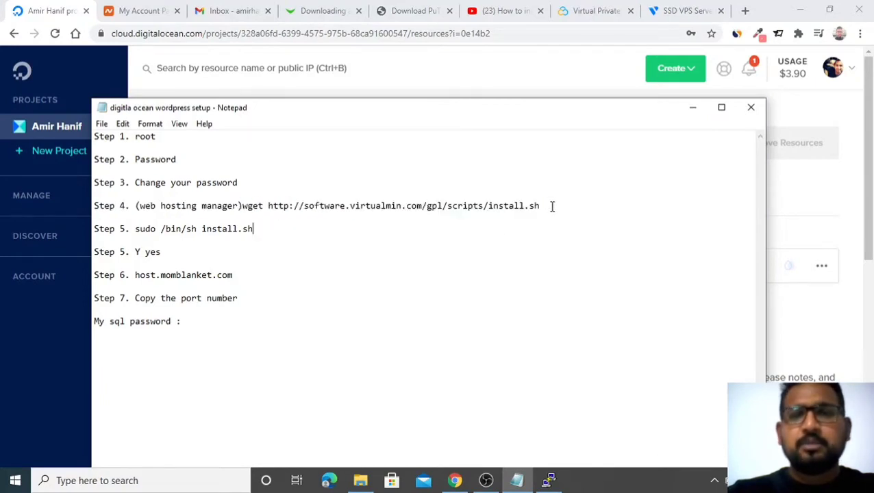
{"action": "left_click_drag", "start_coordinate": [552, 205], "coordinate": [245, 204]}
{"action": "right_click", "coordinate": [248, 206]}
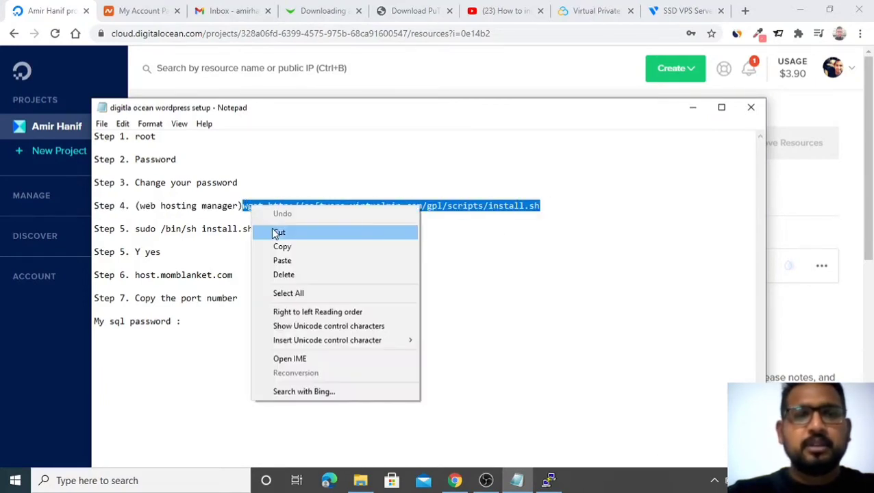
{"action": "left_click", "coordinate": [280, 246]}
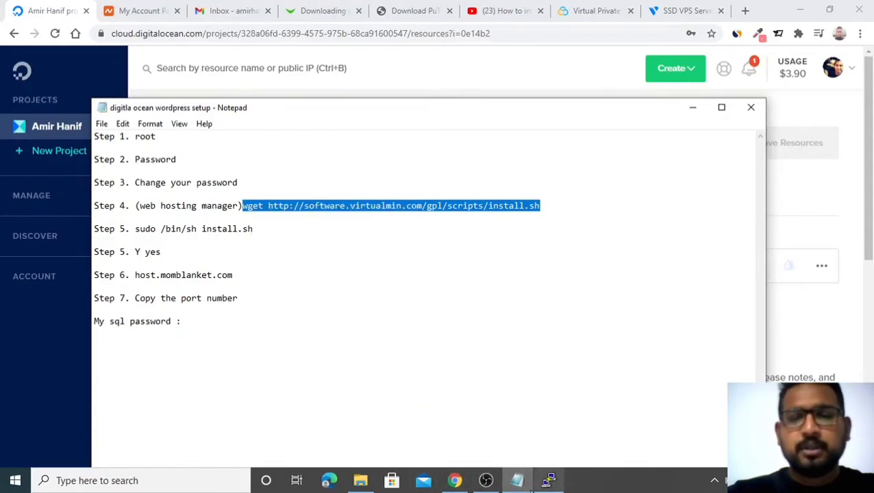
{"action": "left_click", "coordinate": [549, 482]}
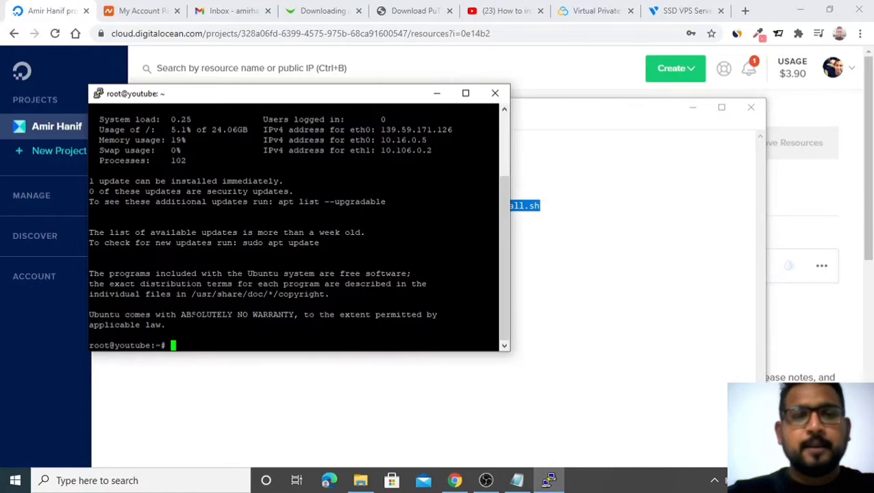
{"action": "right_click", "coordinate": [249, 351]}
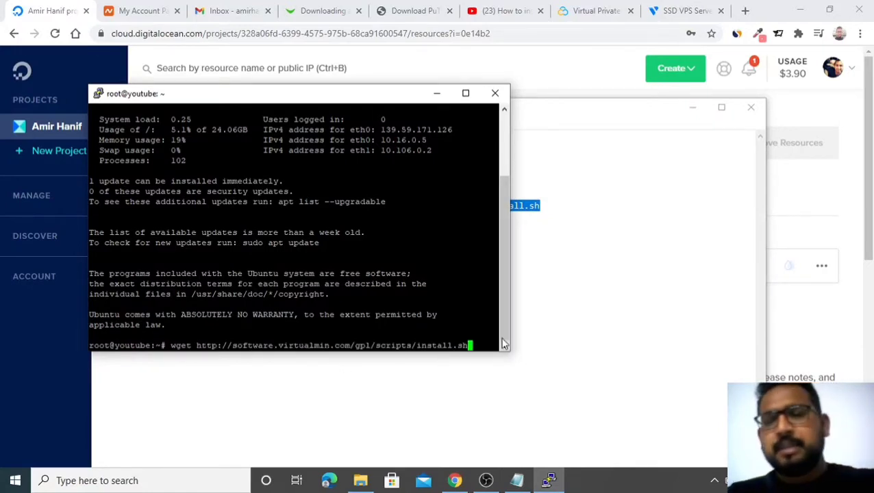
{"action": "key", "text": "Return"}
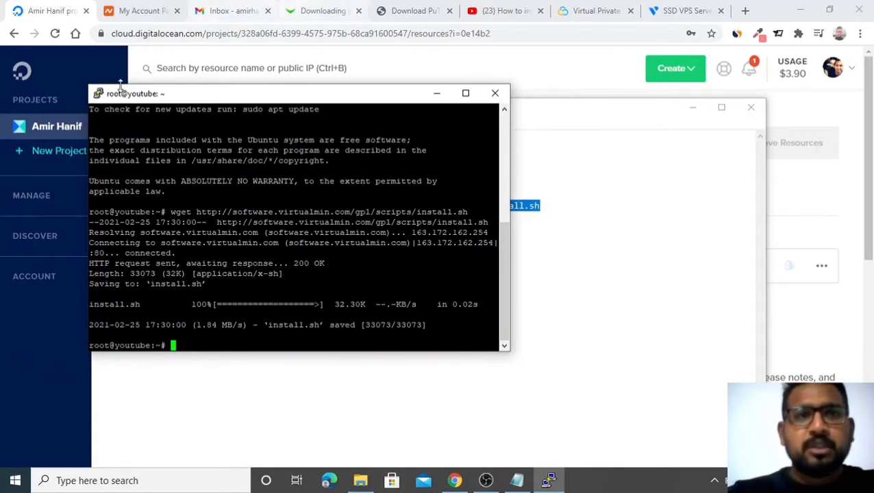
{"action": "left_click", "coordinate": [517, 480]}
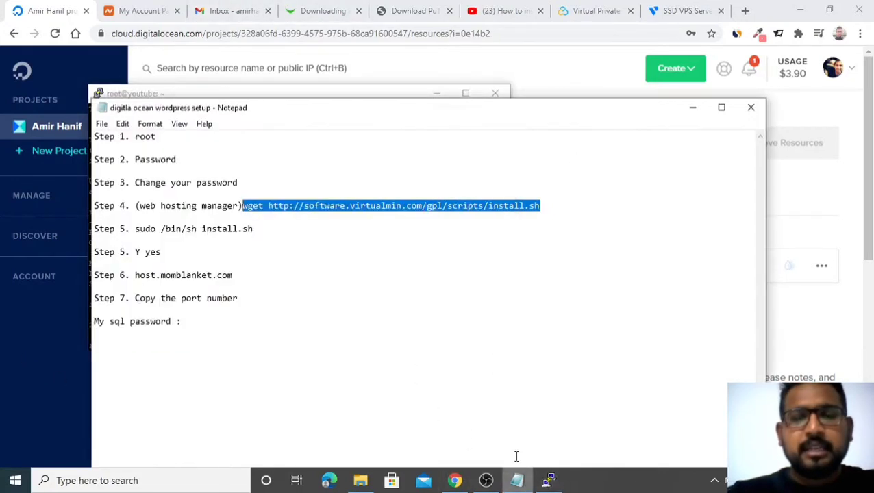
Step: Copy 'sudo /bin/sh install.sh' from the notes and run it in the PuTTY root session
{"action": "left_click_drag", "start_coordinate": [255, 231], "coordinate": [134, 230]}
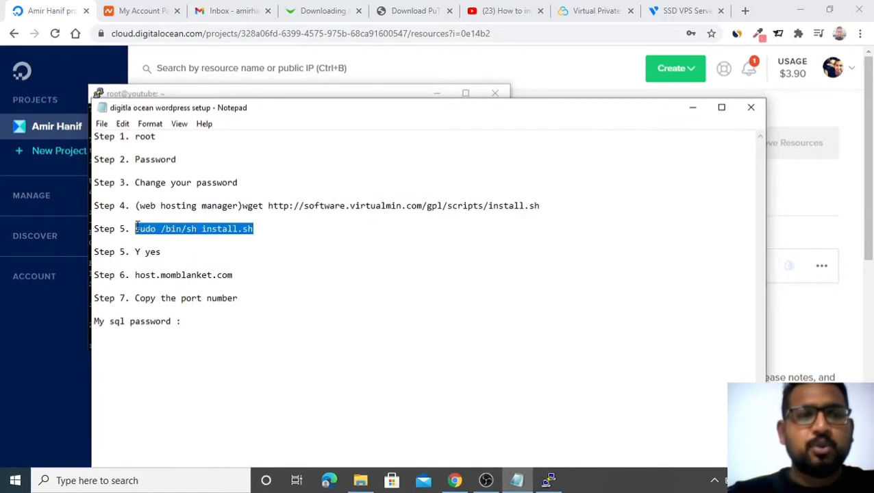
{"action": "right_click", "coordinate": [232, 231]}
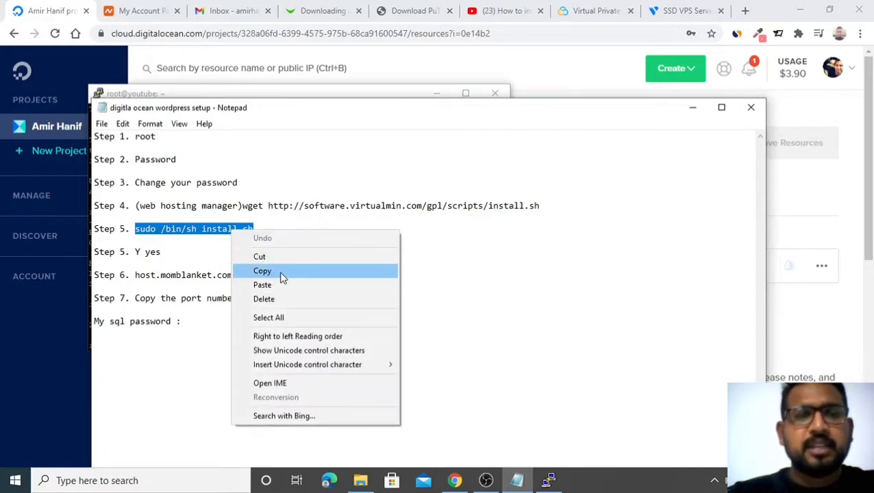
{"action": "left_click", "coordinate": [268, 272]}
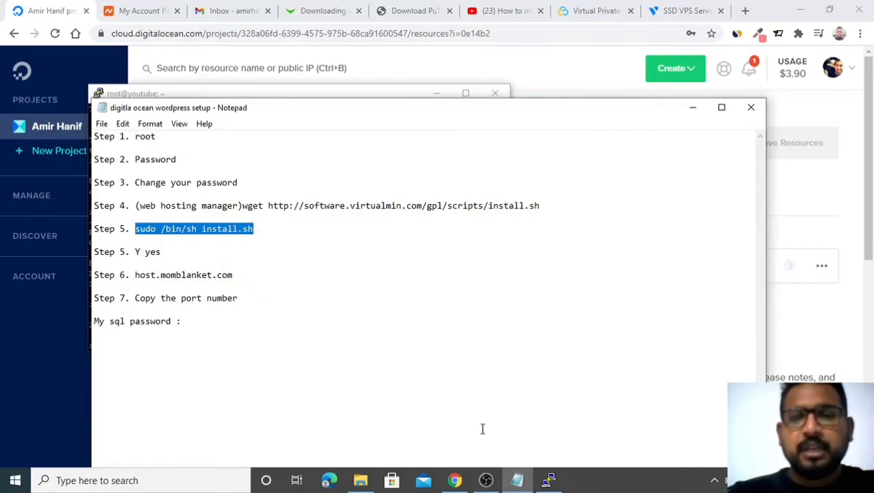
{"action": "left_click", "coordinate": [455, 480]}
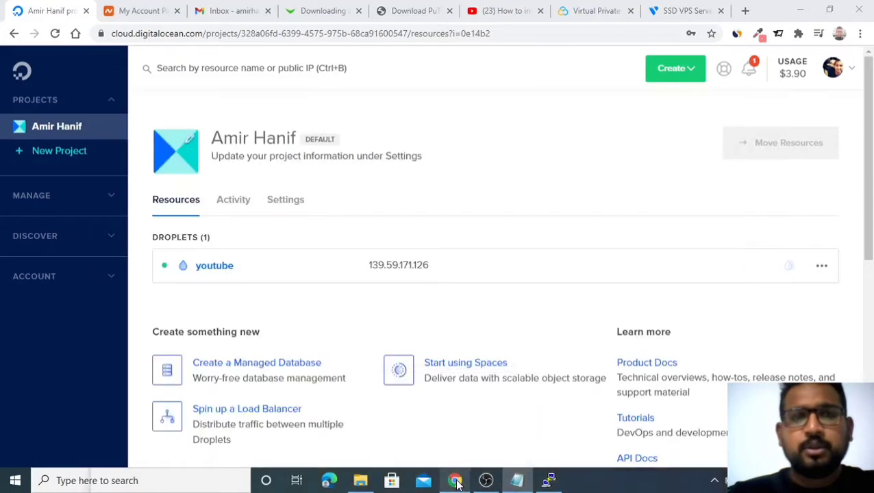
{"action": "left_click", "coordinate": [548, 480]}
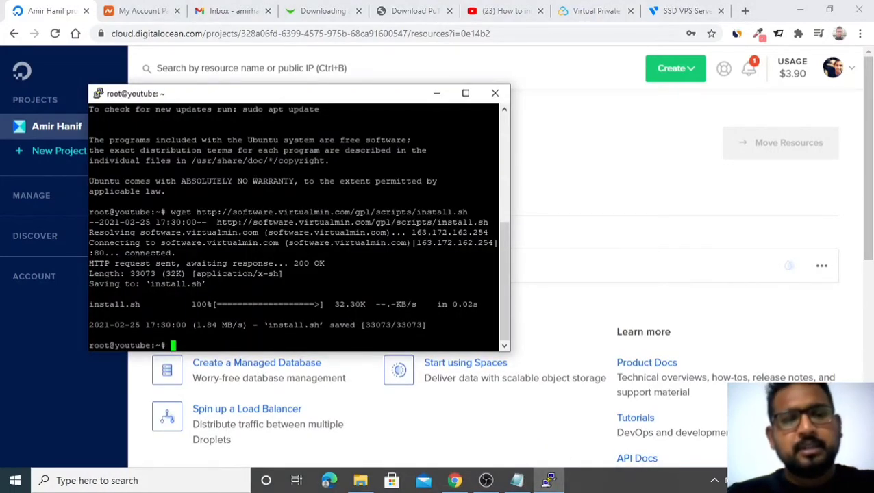
{"action": "right_click", "coordinate": [356, 315]}
{"action": "key", "text": "Return"}
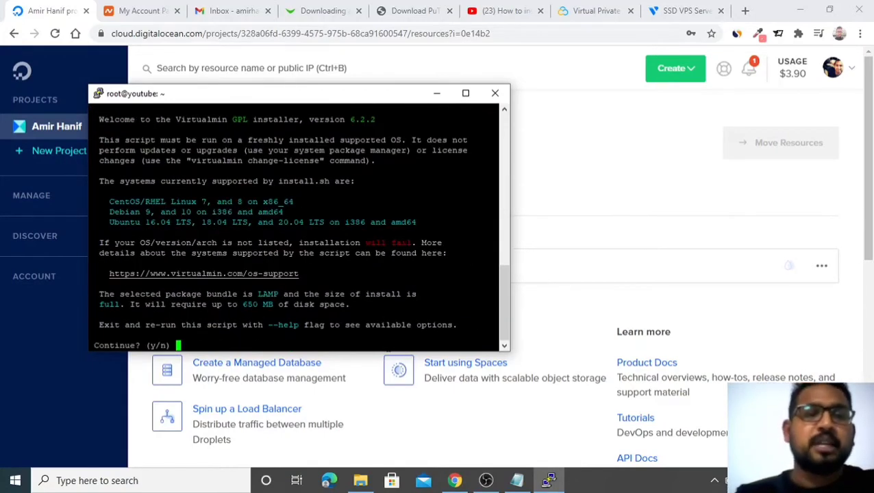
Step: Answer y to all three installer prompts: continue, ignore low memory, and create a swap file
{"action": "type", "text": "y"}
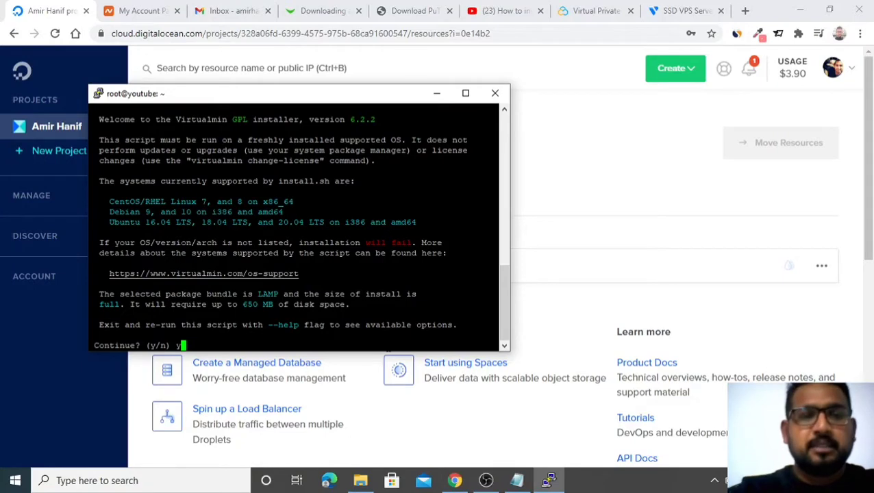
{"action": "key", "text": "Return"}
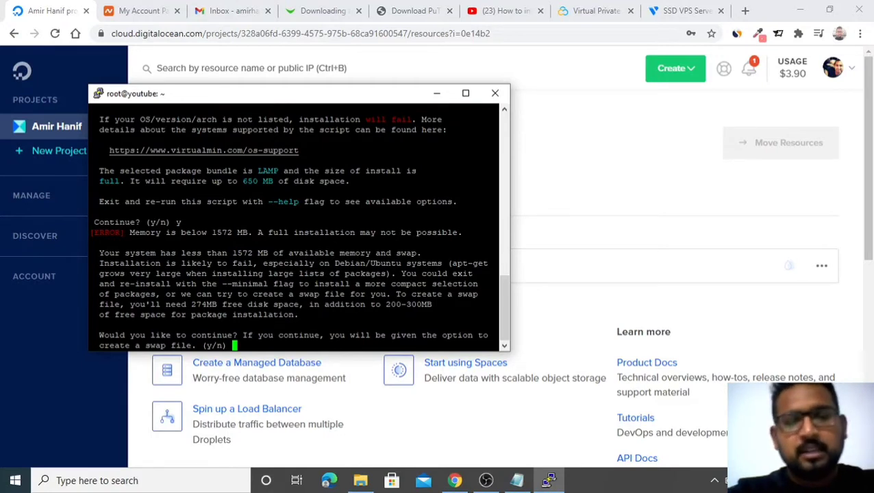
{"action": "type", "text": "y"}
{"action": "key", "text": "Return"}
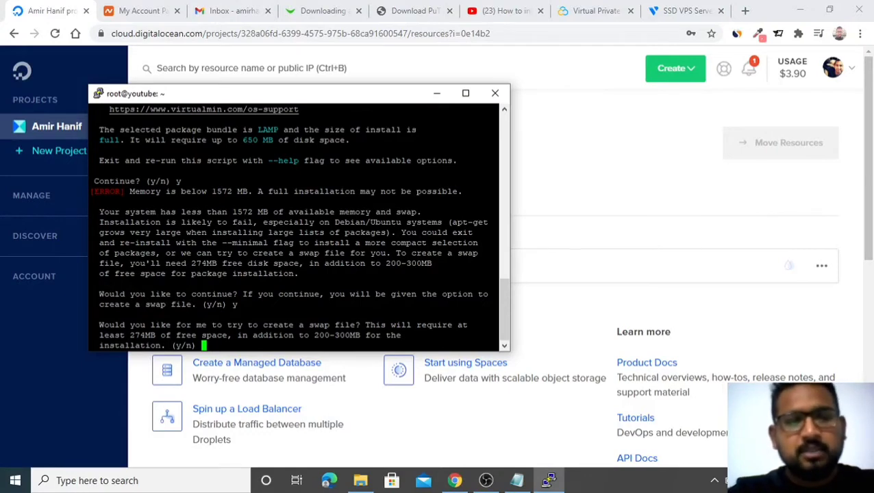
{"action": "type", "text": "y"}
{"action": "key", "text": "Return"}
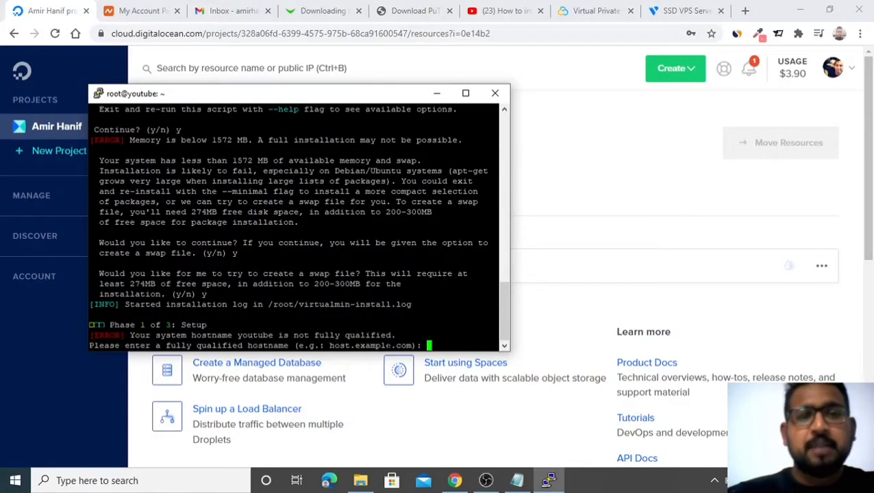
Step: Check momblanket.com in Namecheap's registered domain list, then go back to the DigitalOcean project
{"action": "left_click", "coordinate": [135, 9]}
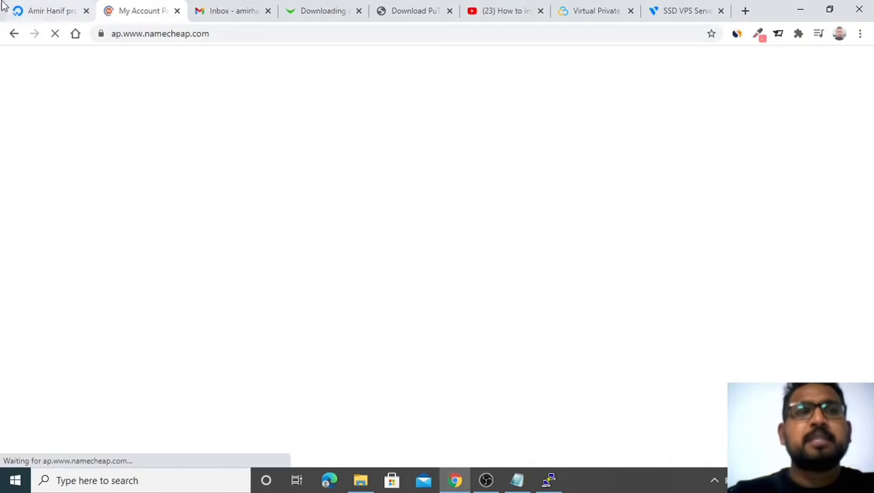
{"action": "left_click", "coordinate": [49, 10]}
{"action": "left_click", "coordinate": [158, 7]}
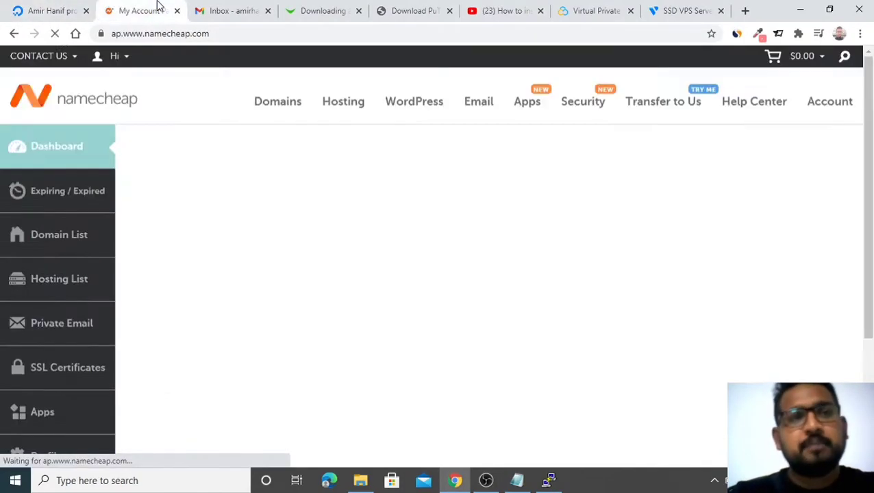
{"action": "scroll", "coordinate": [413, 272], "scroll_direction": "down", "scroll_amount": 5}
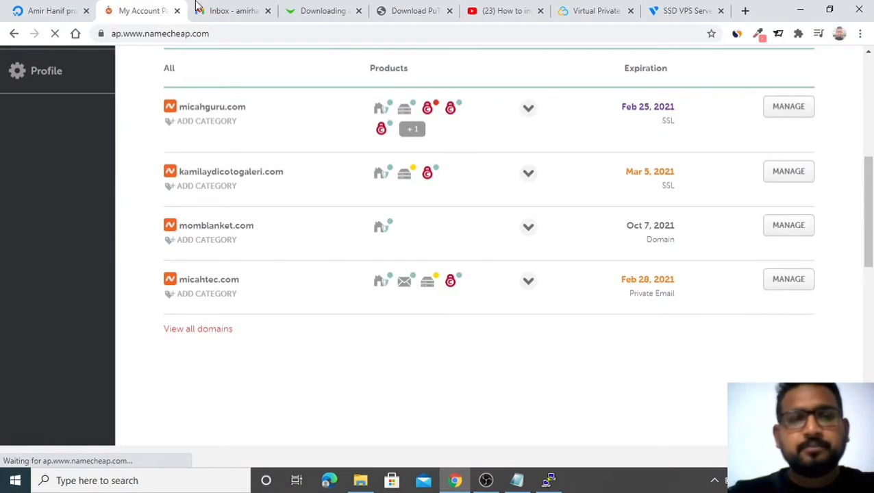
{"action": "left_click", "coordinate": [52, 10]}
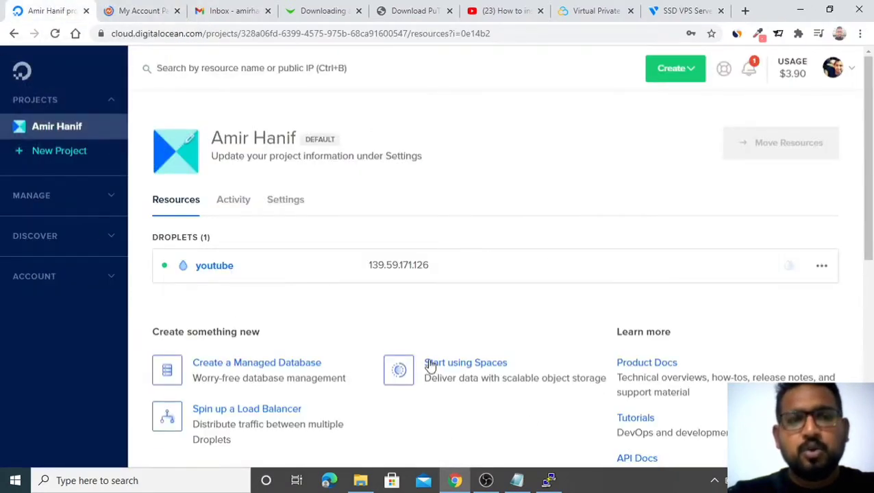
Step: Enter host.momblanket.com as the hostname at the installer's prompt
{"action": "left_click", "coordinate": [548, 480]}
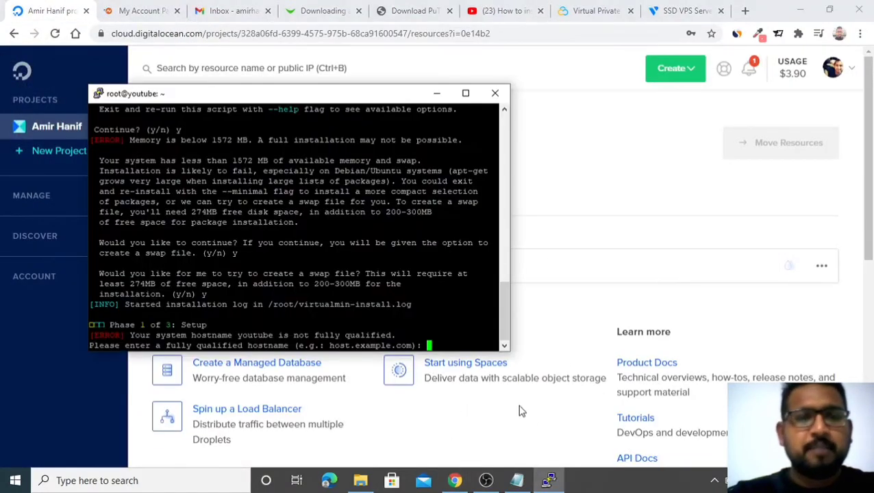
{"action": "type", "text": "host"}
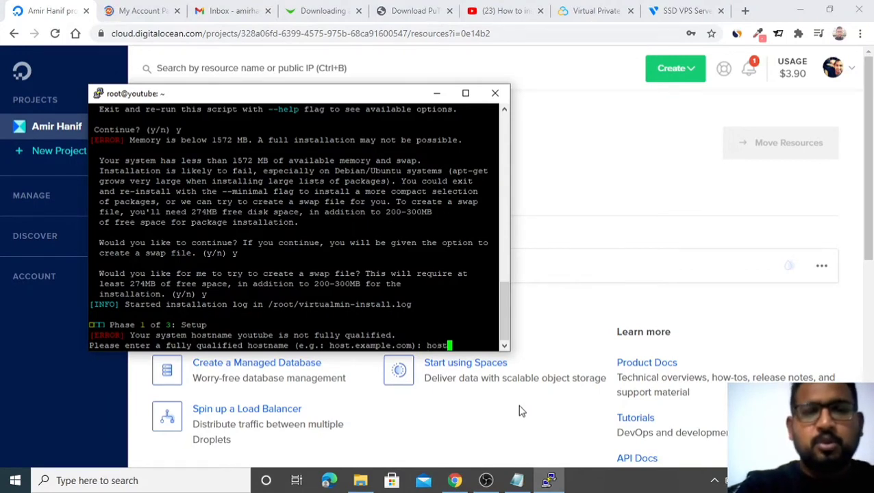
{"action": "type", "text": "."}
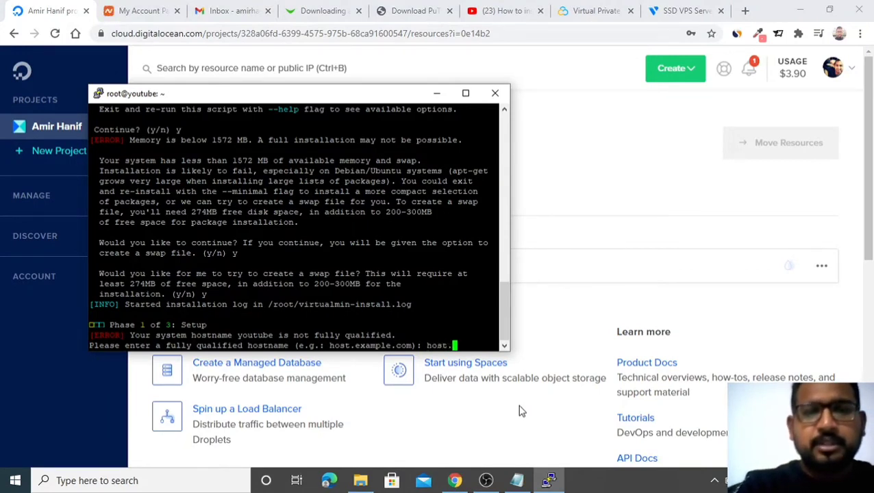
{"action": "type", "text": "mom"}
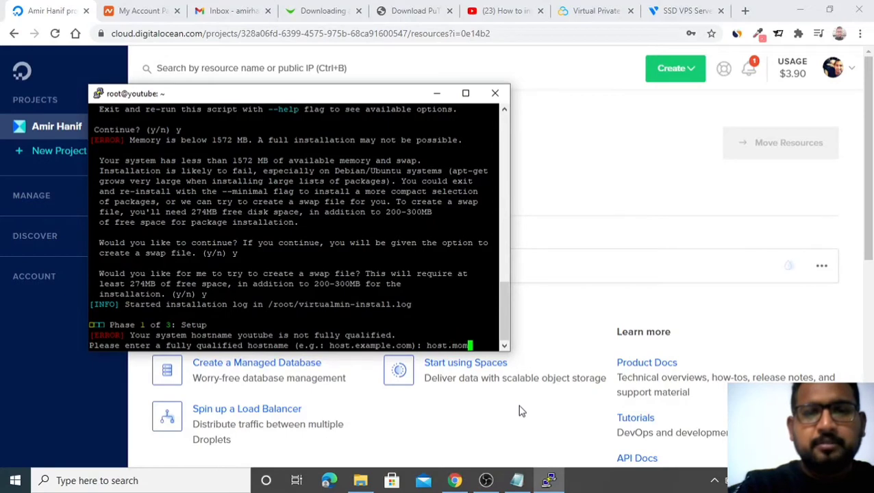
{"action": "type", "text": "blanket"}
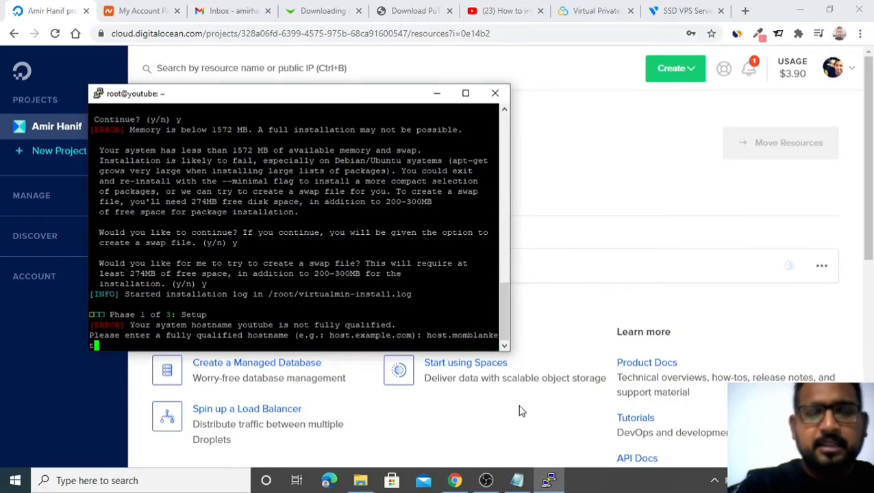
{"action": "type", "text": ".com"}
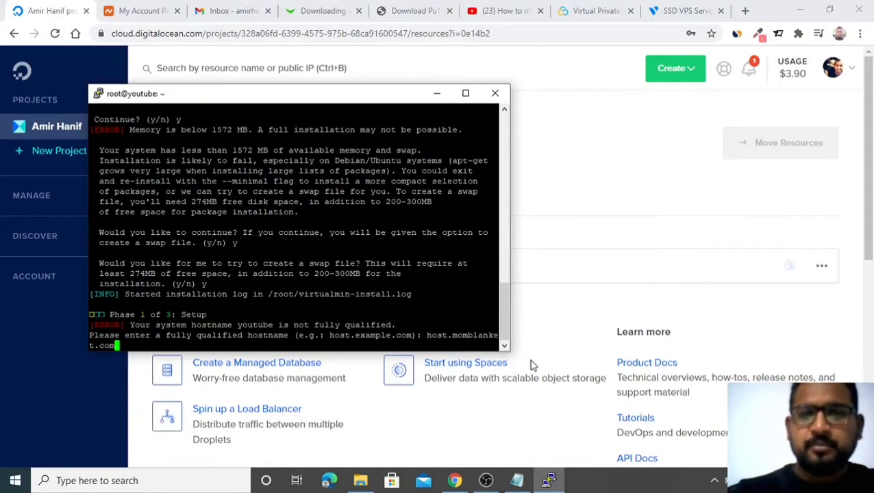
{"action": "key", "text": "Return"}
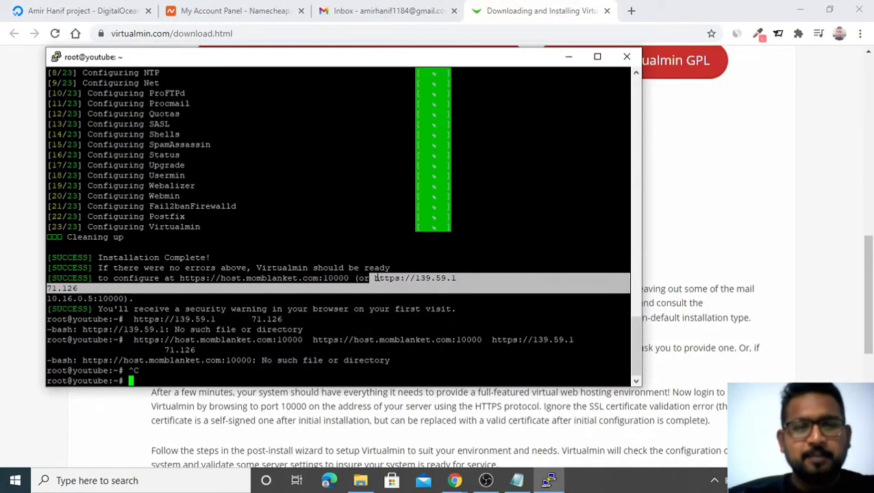
{"action": "left_click", "coordinate": [376, 278]}
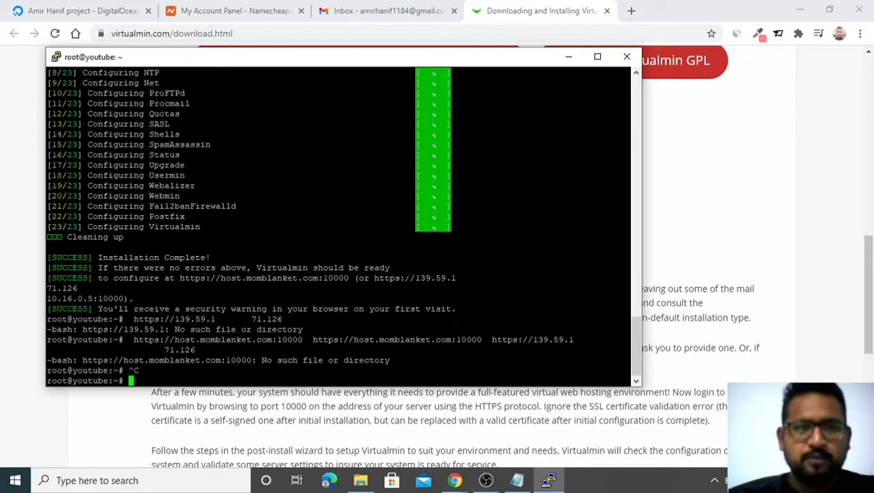
{"action": "left_click_drag", "start_coordinate": [369, 278], "coordinate": [458, 287]}
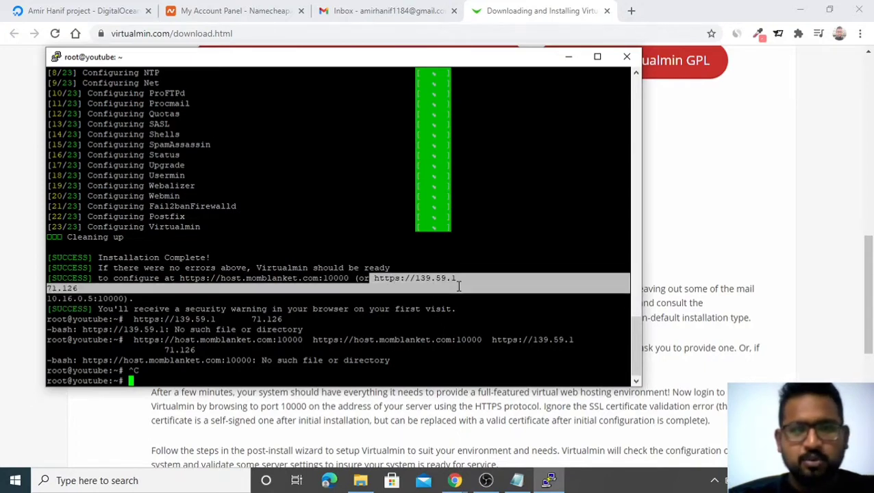
{"action": "right_click", "coordinate": [456, 286]}
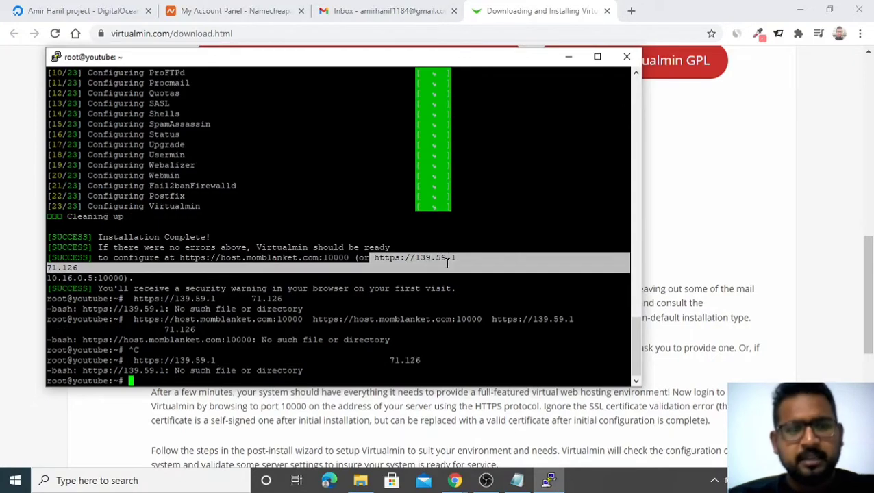
{"action": "left_click", "coordinate": [631, 10]}
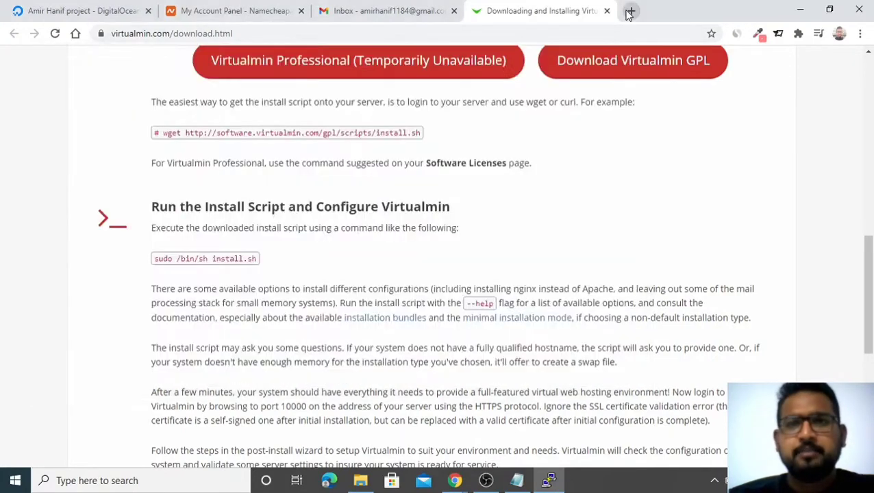
Step: Load 139.59.171.126:10000 by pasting the address, removing its spaces and appending :10000
{"action": "key", "text": "ctrl+v"}
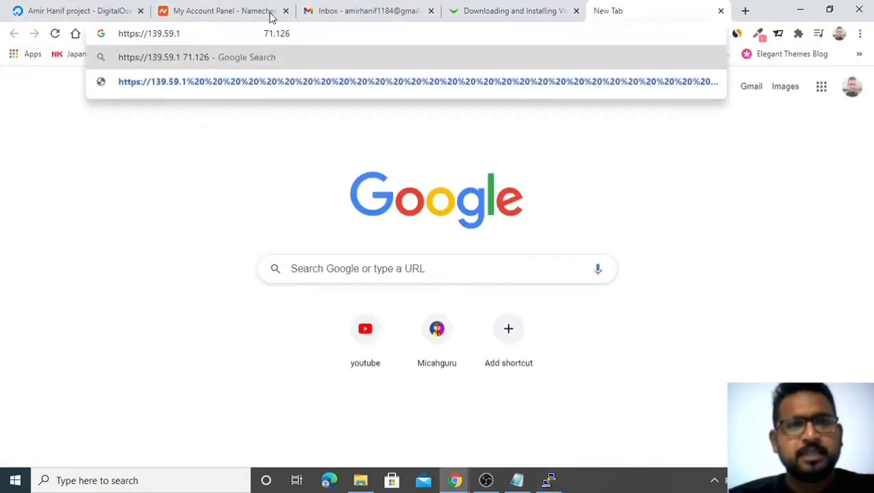
{"action": "key", "text": "BackSpace"}
{"action": "key", "text": "BackSpace"}
{"action": "key", "text": "BackSpace"}
{"action": "key", "text": "BackSpace"}
{"action": "key", "text": "BackSpace"}
{"action": "key", "text": "BackSpace"}
{"action": "key", "text": "BackSpace"}
{"action": "key", "text": "BackSpace"}
{"action": "key", "text": "BackSpace"}
{"action": "key", "text": "BackSpace"}
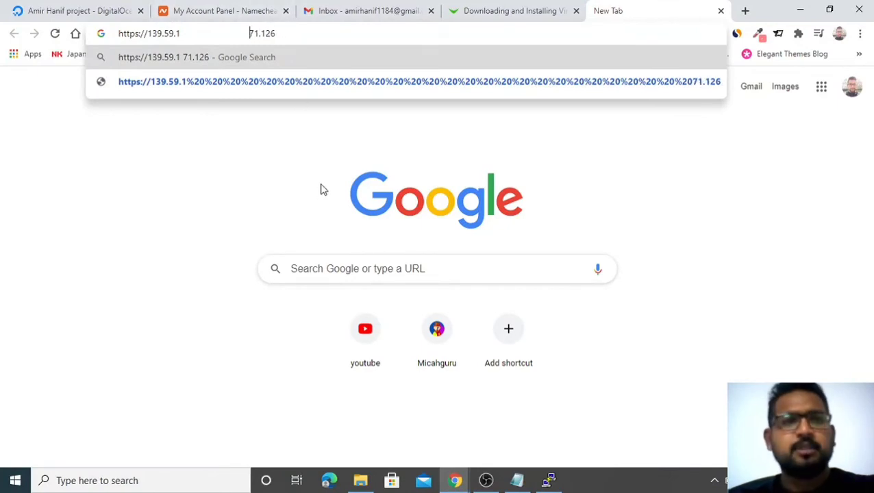
{"action": "key", "text": "BackSpace"}
{"action": "key", "text": "BackSpace"}
{"action": "key", "text": "BackSpace"}
{"action": "key", "text": "BackSpace"}
{"action": "key", "text": "BackSpace"}
{"action": "key", "text": "BackSpace"}
{"action": "key", "text": "BackSpace"}
{"action": "key", "text": "BackSpace"}
{"action": "key", "text": "BackSpace"}
{"action": "key", "text": "BackSpace"}
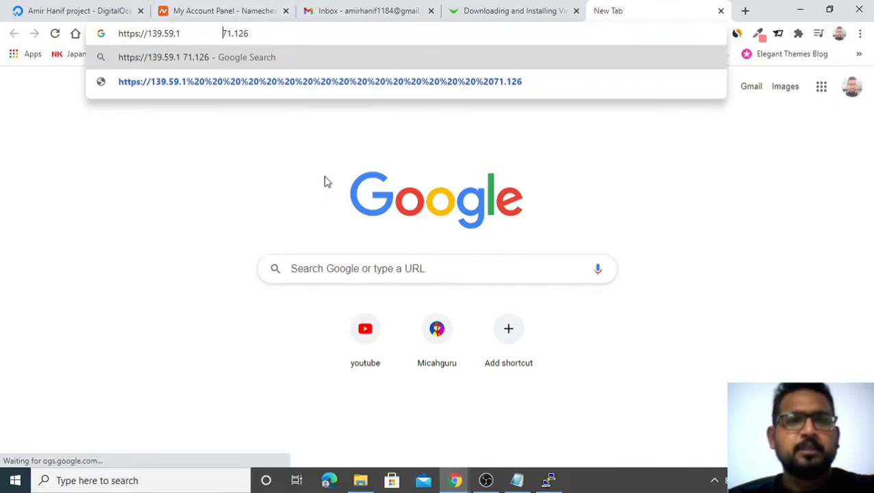
{"action": "key", "text": "BackSpace"}
{"action": "key", "text": "BackSpace"}
{"action": "key", "text": "BackSpace"}
{"action": "key", "text": "BackSpace"}
{"action": "key", "text": "BackSpace"}
{"action": "key", "text": "BackSpace"}
{"action": "key", "text": "BackSpace"}
{"action": "key", "text": "BackSpace"}
{"action": "key", "text": "BackSpace"}
{"action": "key", "text": "BackSpace"}
{"action": "key", "text": "BackSpace"}
{"action": "key", "text": "BackSpace"}
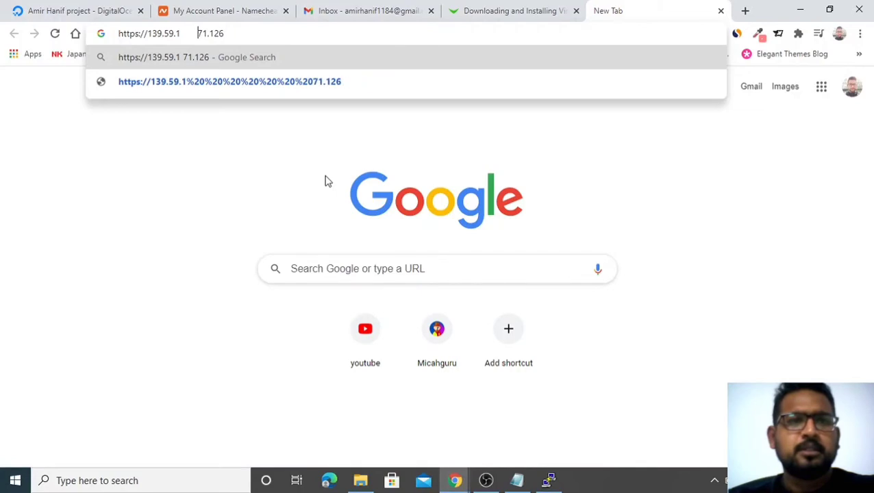
{"action": "key", "text": "BackSpace"}
{"action": "key", "text": "BackSpace"}
{"action": "key", "text": "BackSpace"}
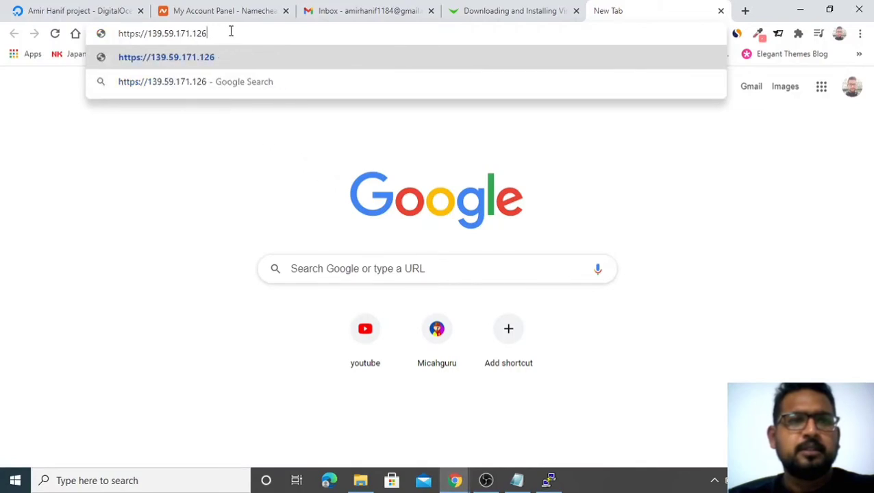
{"action": "type", "text": ":"}
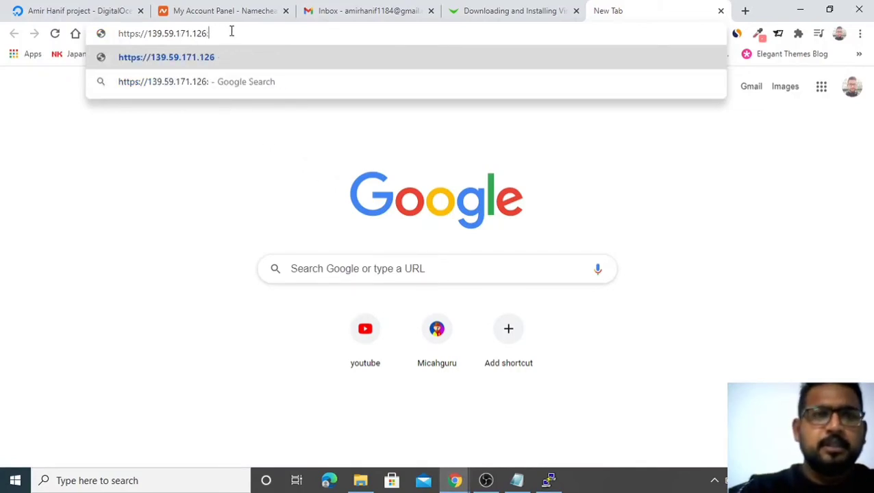
{"action": "type", "text": "10000"}
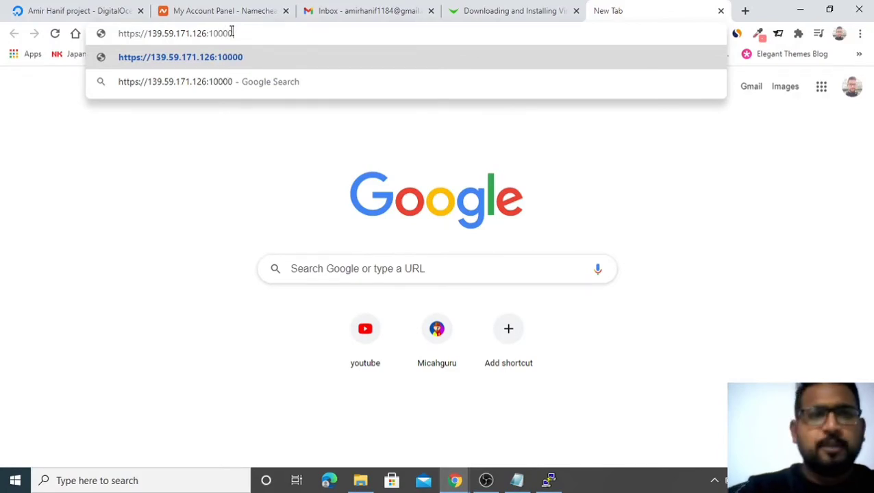
{"action": "key", "text": "Return"}
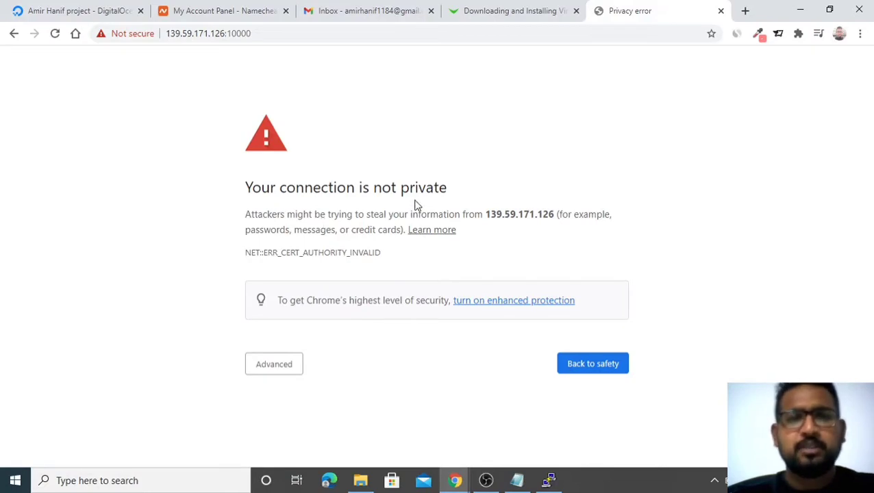
Step: Proceed past Chrome's certificate warning via Advanced to the Webmin login page
{"action": "left_click", "coordinate": [271, 370]}
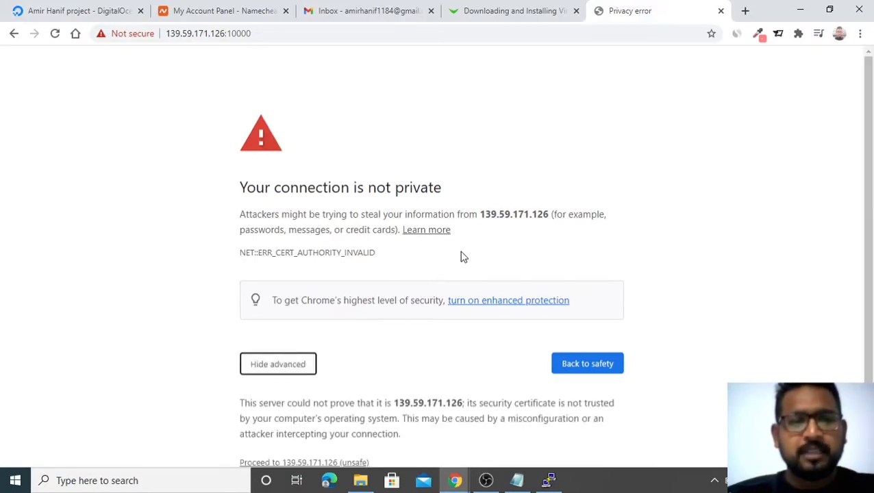
{"action": "scroll", "coordinate": [232, 385], "scroll_direction": "down", "scroll_amount": 1}
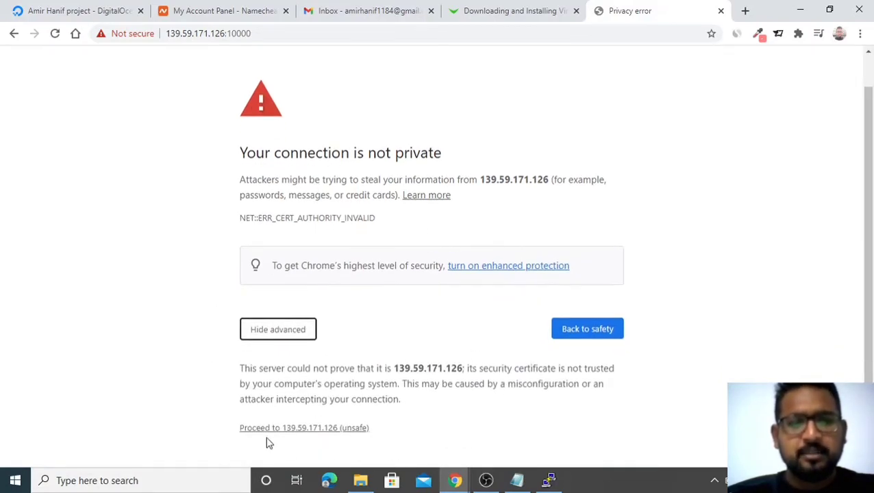
{"action": "left_click", "coordinate": [330, 430]}
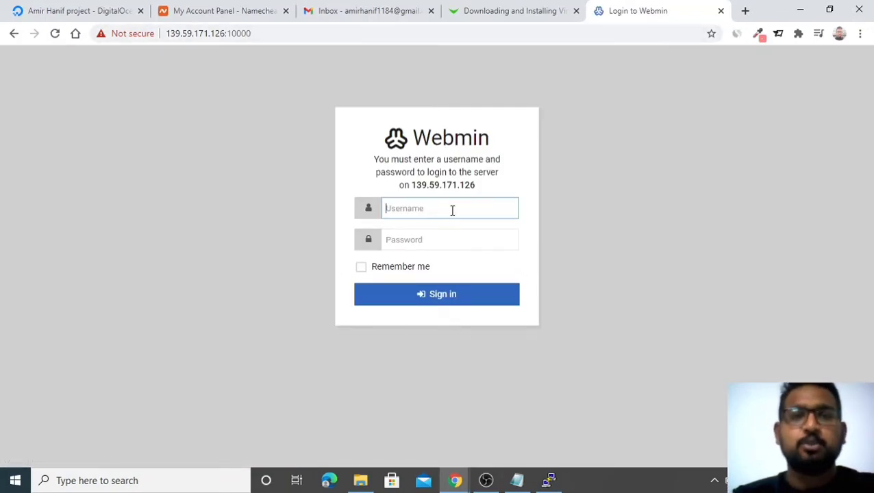
Step: Log into Webmin with username root and the root password
{"action": "type", "text": "root"}
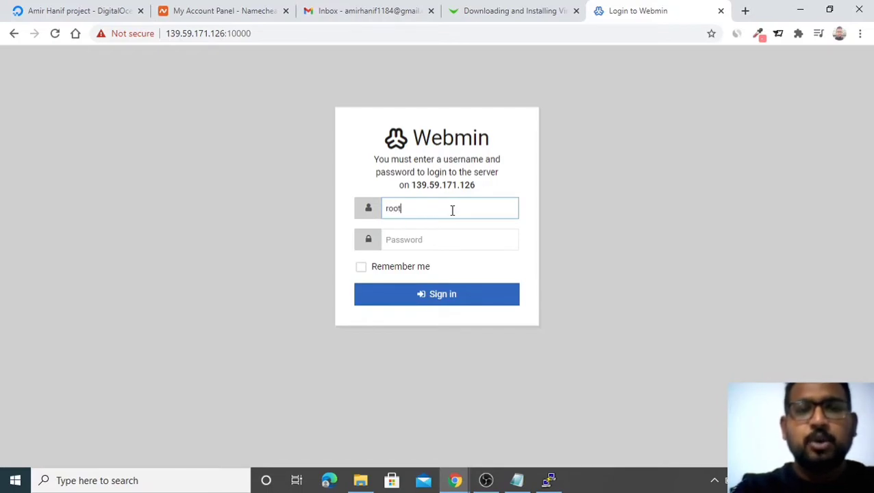
{"action": "key", "text": "Tab"}
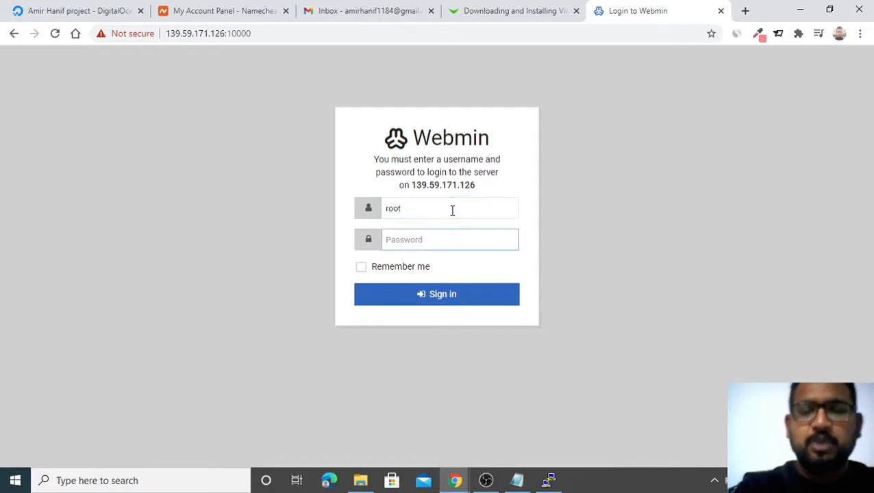
{"action": "type", "text": "••"}
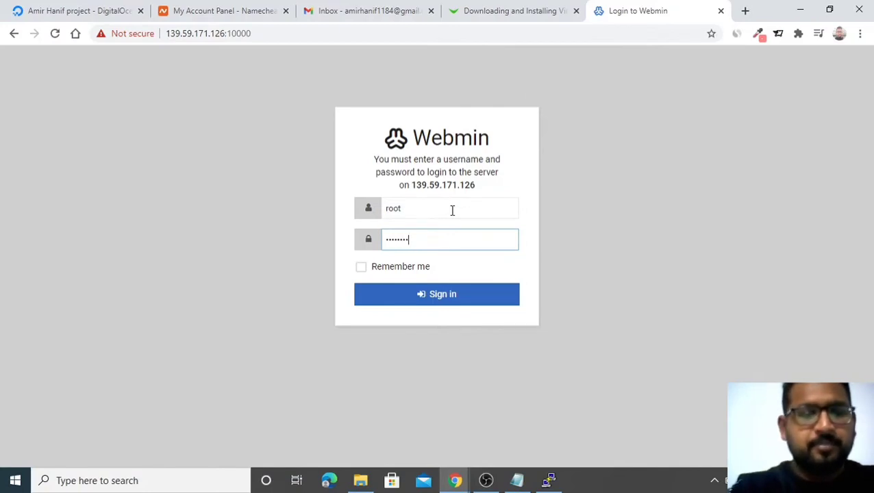
{"action": "key", "text": "Return"}
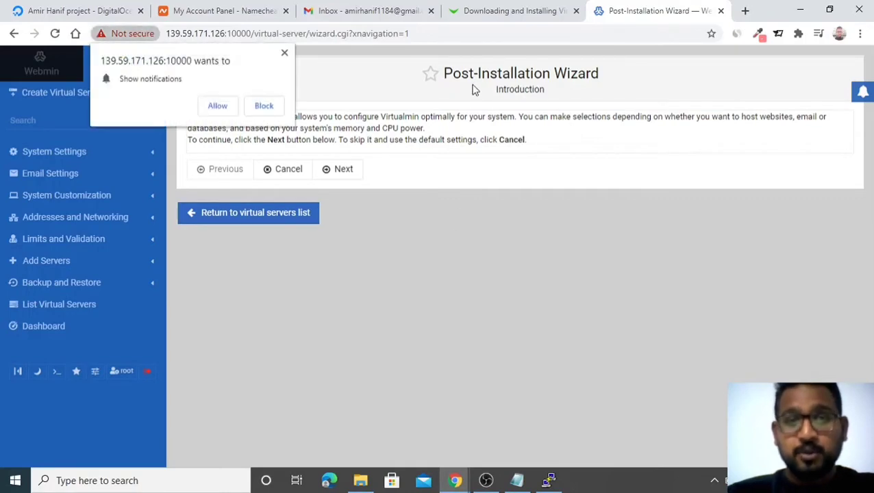
Step: Dismiss the notification request, start the wizard, and set Preload libraries to No on Memory use
{"action": "left_click", "coordinate": [284, 54]}
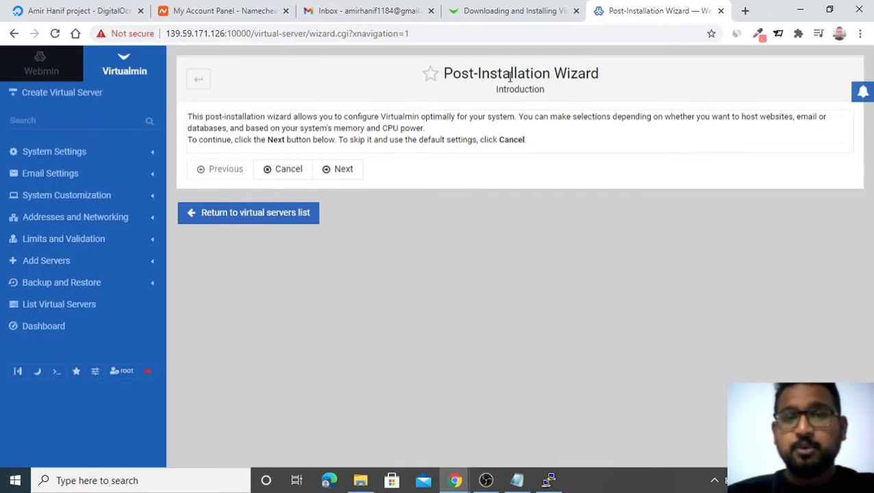
{"action": "left_click", "coordinate": [346, 171]}
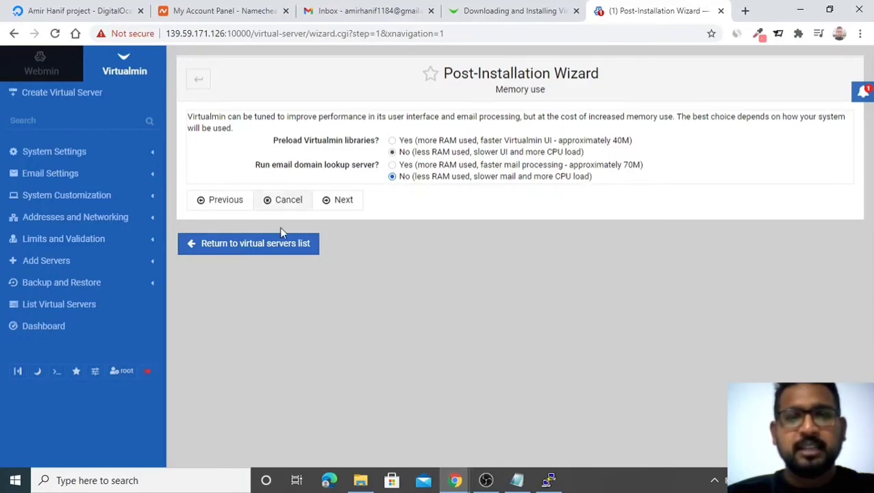
{"action": "left_click", "coordinate": [342, 201]}
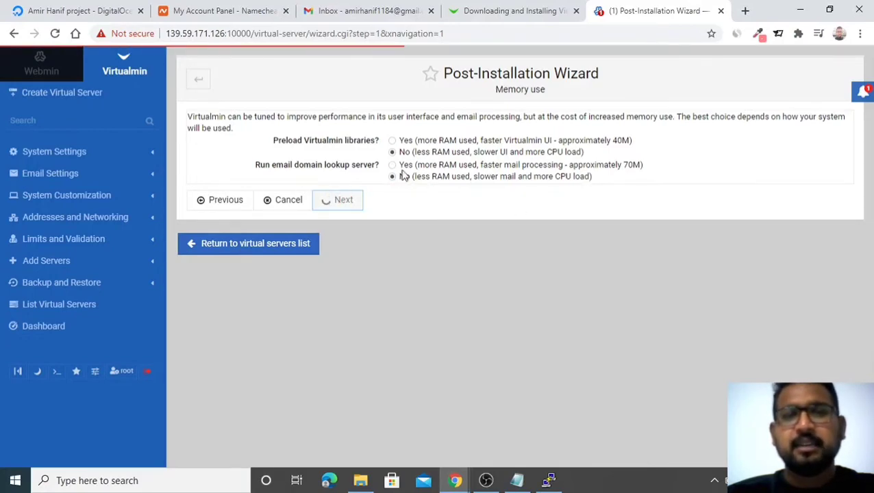
{"action": "left_click", "coordinate": [400, 142]}
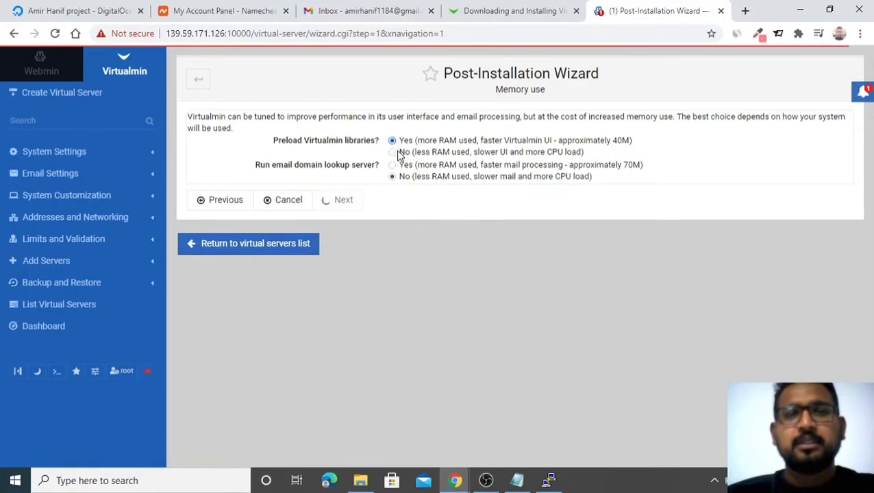
{"action": "left_click", "coordinate": [401, 154]}
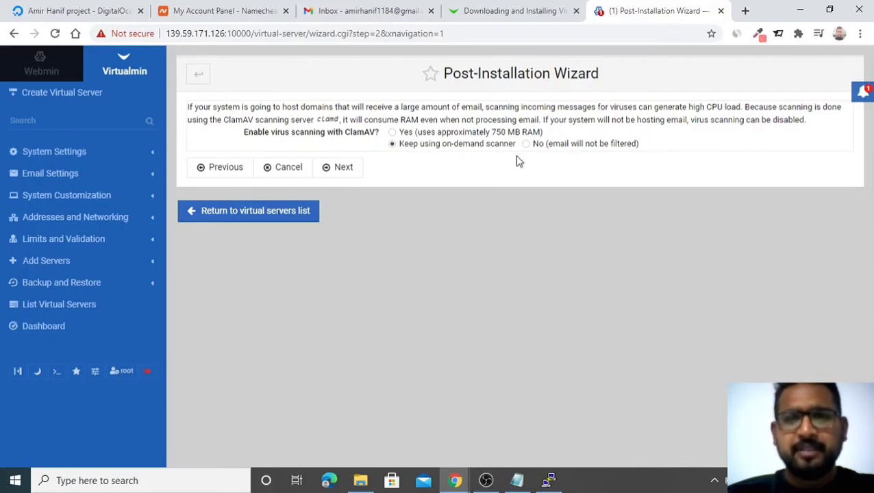
Step: Accept the default ClamAV and SpamAssassin settings, keeping MariaDB/MySQL running and PostgreSQL off
{"action": "left_click", "coordinate": [351, 171]}
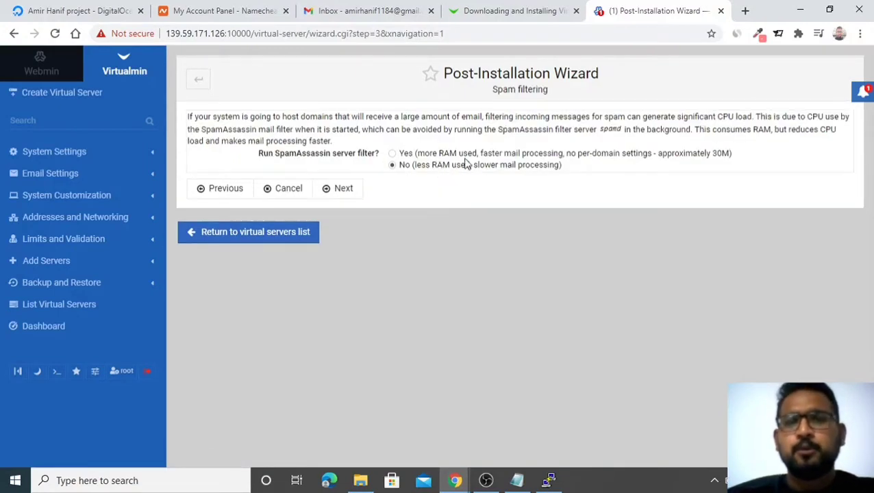
{"action": "left_click", "coordinate": [343, 189]}
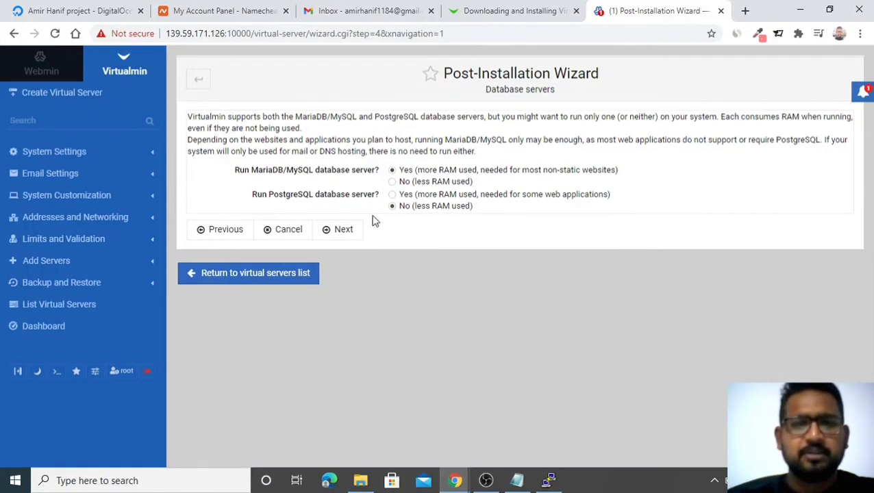
{"action": "left_click", "coordinate": [345, 230]}
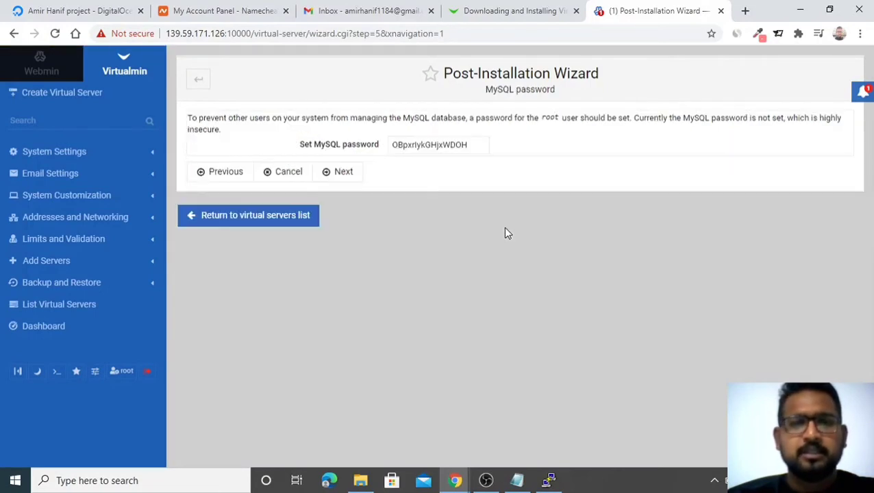
Step: Copy the generated MySQL password into the Notepad notes after 'My sql password :', then minimize Notepad
{"action": "double_click", "coordinate": [447, 146]}
{"action": "right_click", "coordinate": [447, 147]}
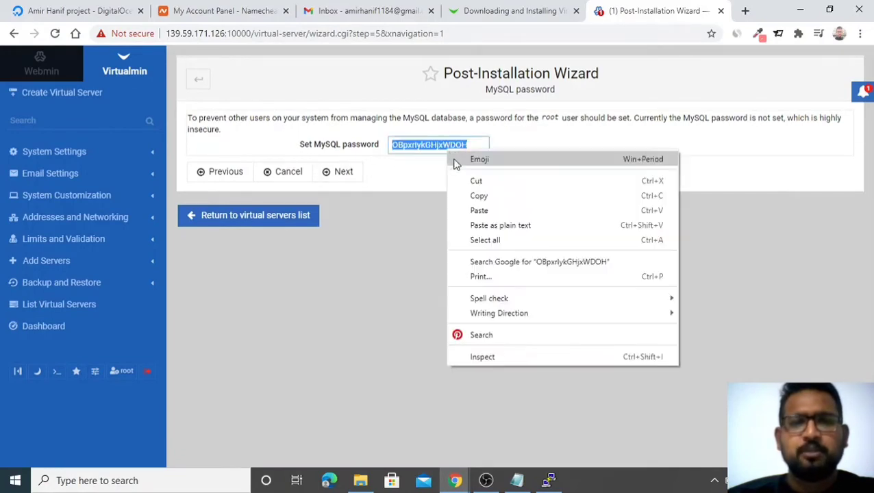
{"action": "left_click", "coordinate": [468, 195]}
{"action": "left_click", "coordinate": [517, 480]}
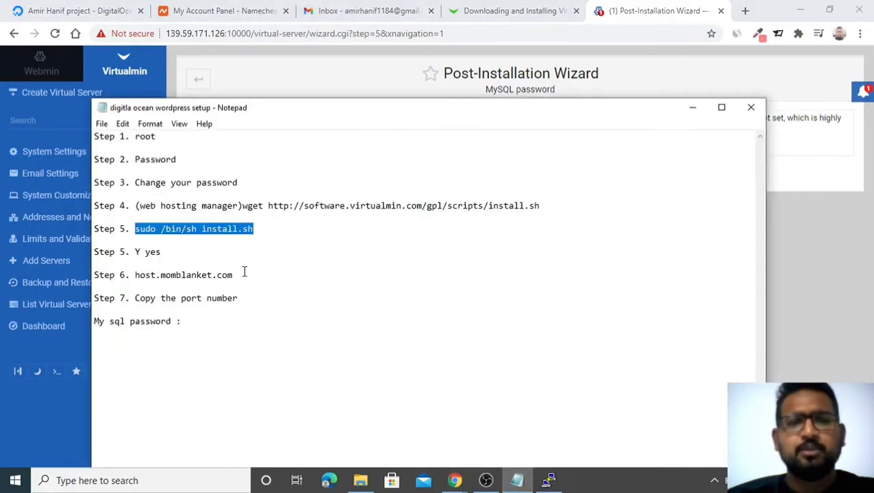
{"action": "left_click", "coordinate": [142, 314]}
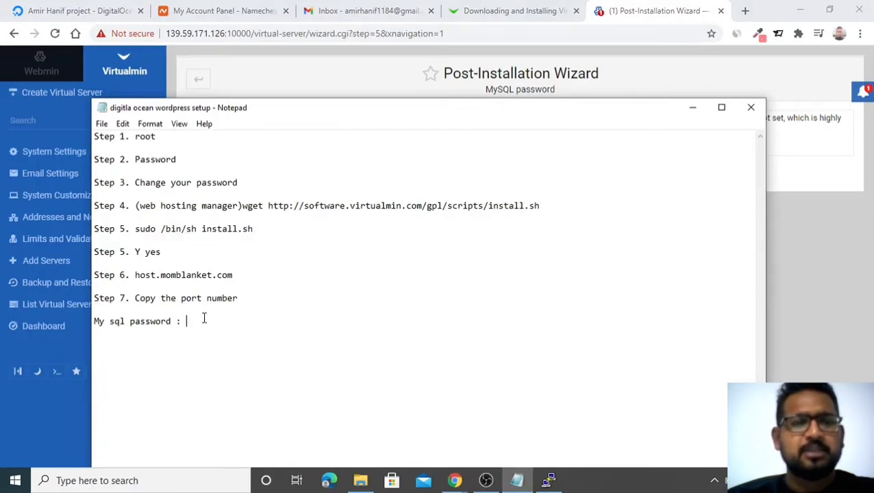
{"action": "key", "text": "ctrl+v"}
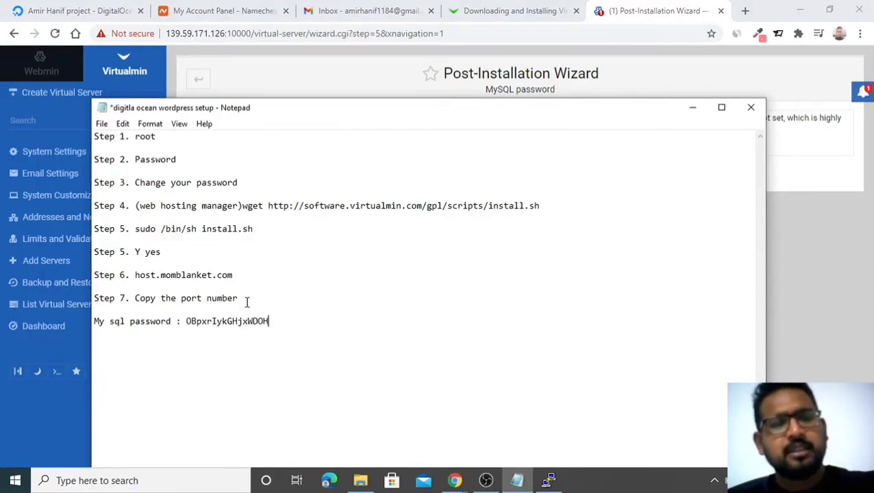
{"action": "left_click", "coordinate": [691, 109]}
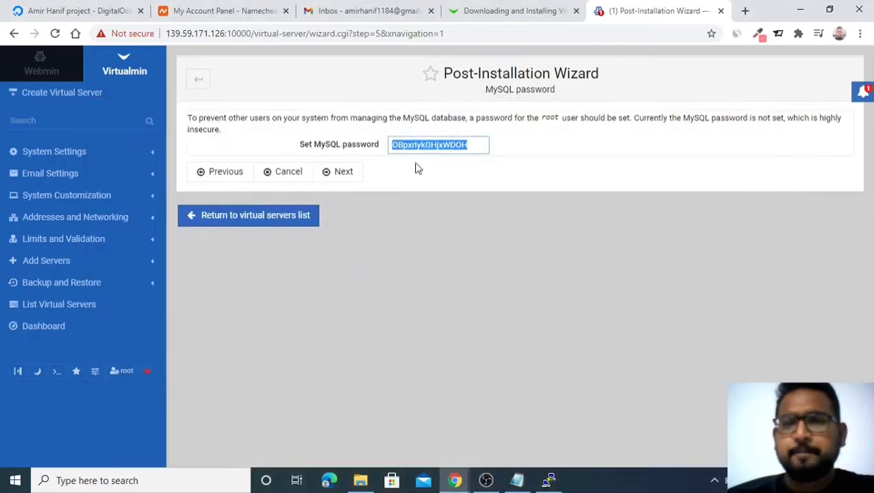
Step: Keep the generated MySQL password, choose Large system (1G), and skip the nameserver resolvability check
{"action": "left_click", "coordinate": [343, 172]}
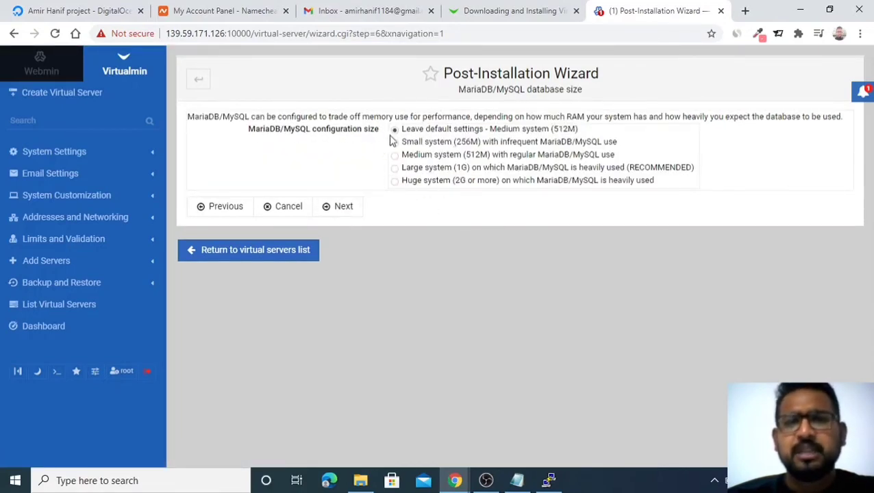
{"action": "left_click", "coordinate": [419, 168]}
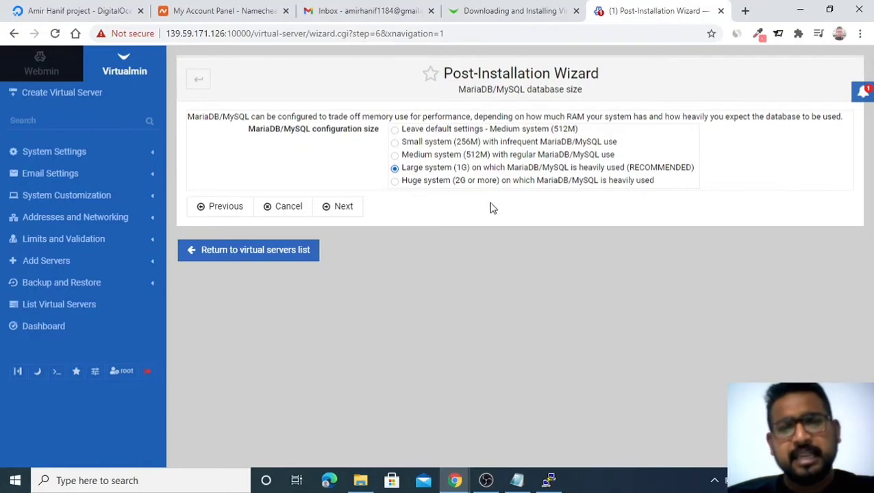
{"action": "left_click", "coordinate": [347, 216]}
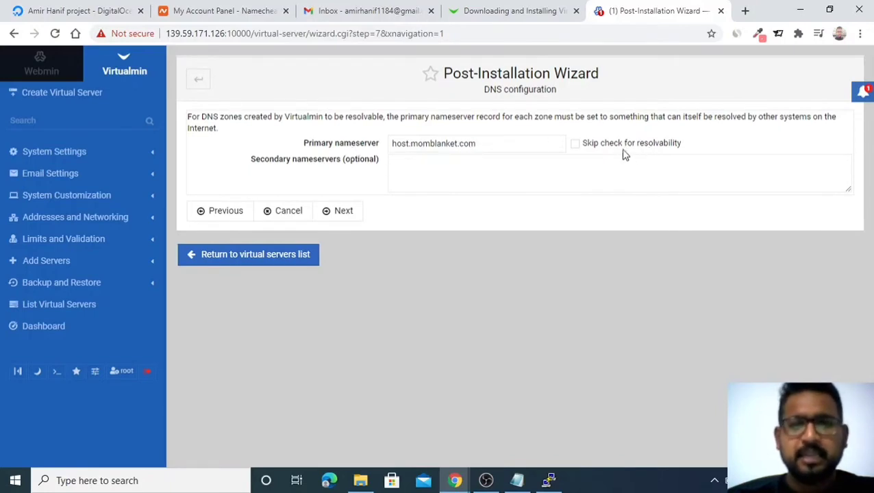
{"action": "left_click", "coordinate": [575, 145]}
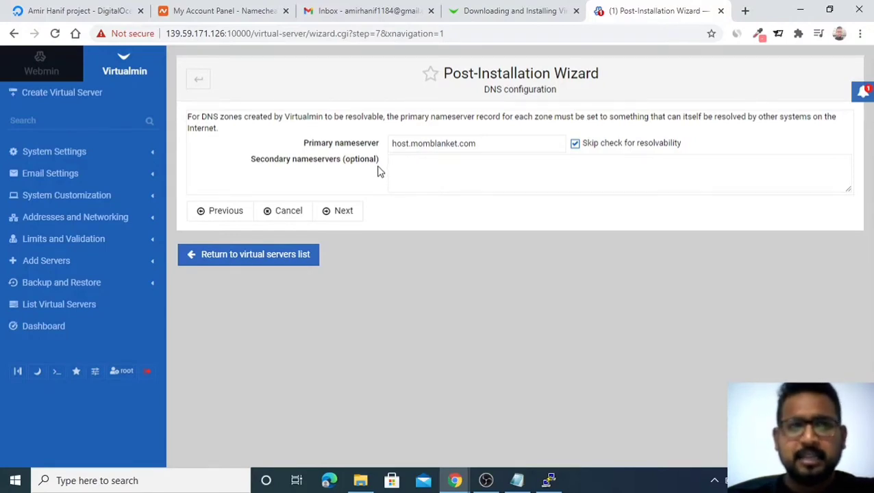
{"action": "left_click", "coordinate": [337, 213]}
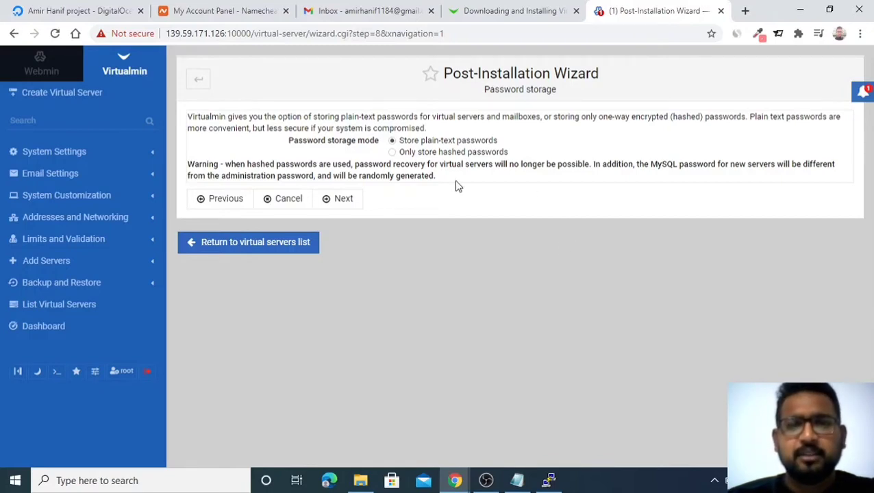
Step: Store only hashed passwords, decline a default virtual server with SSL off, and finish the wizard
{"action": "left_click", "coordinate": [404, 152]}
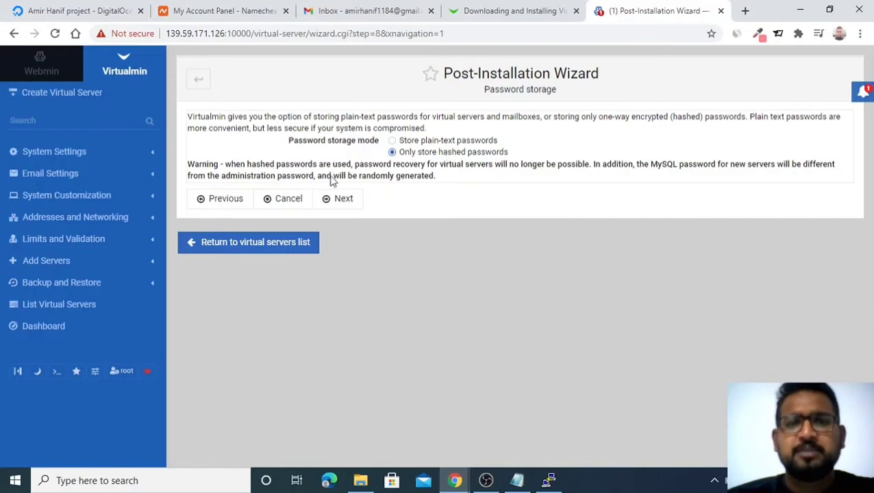
{"action": "left_click", "coordinate": [343, 198]}
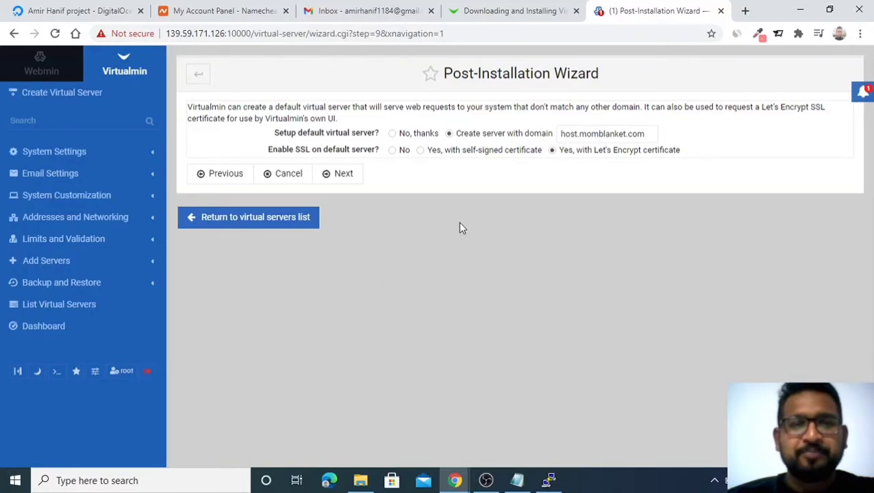
{"action": "left_click", "coordinate": [392, 134]}
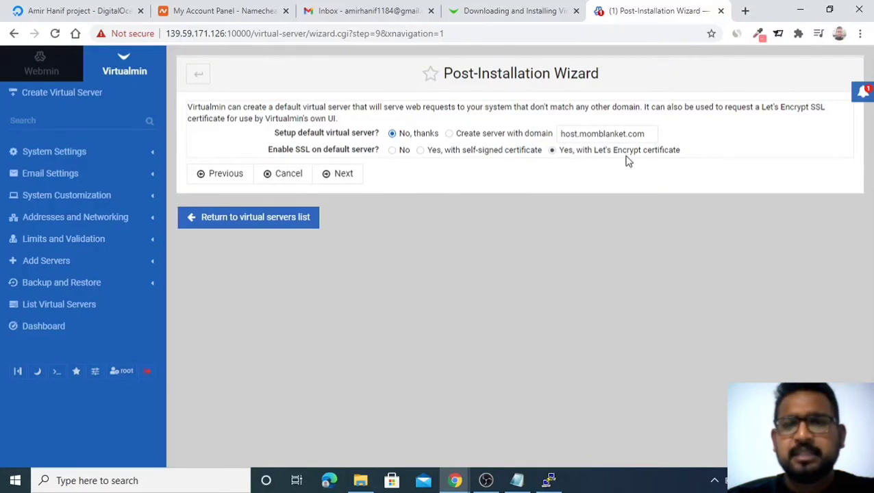
{"action": "left_click", "coordinate": [392, 150]}
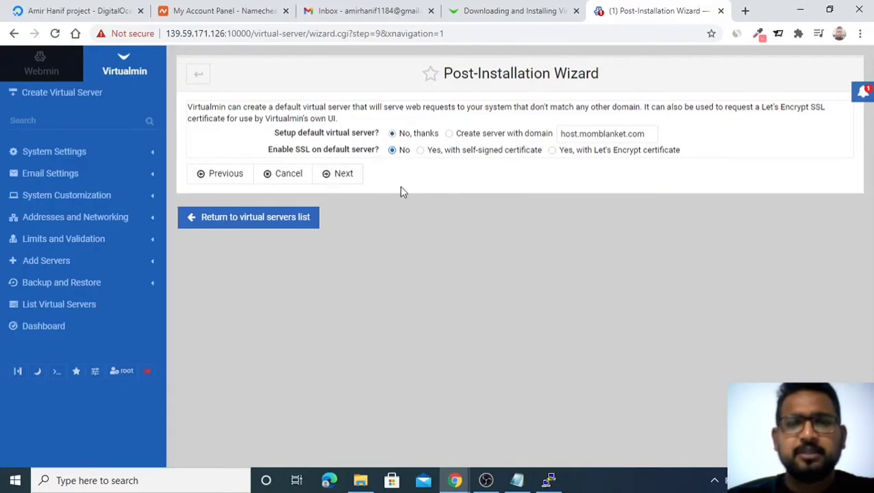
{"action": "left_click", "coordinate": [343, 177]}
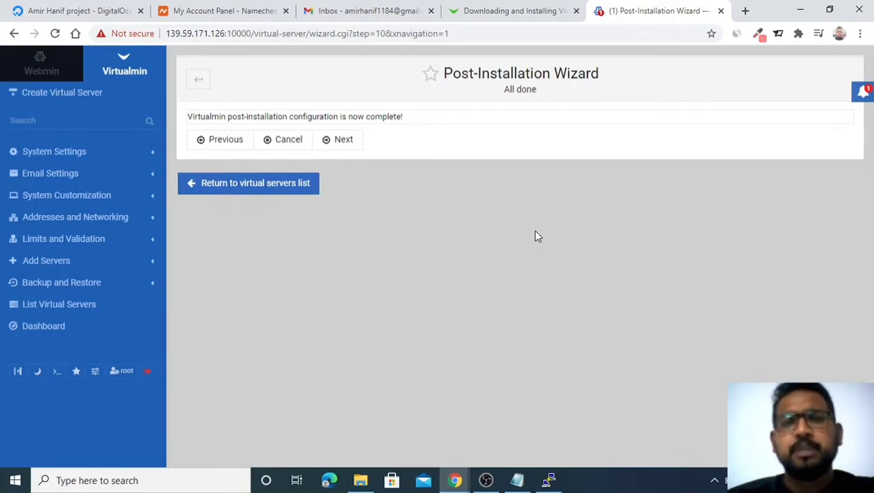
{"action": "left_click", "coordinate": [341, 140]}
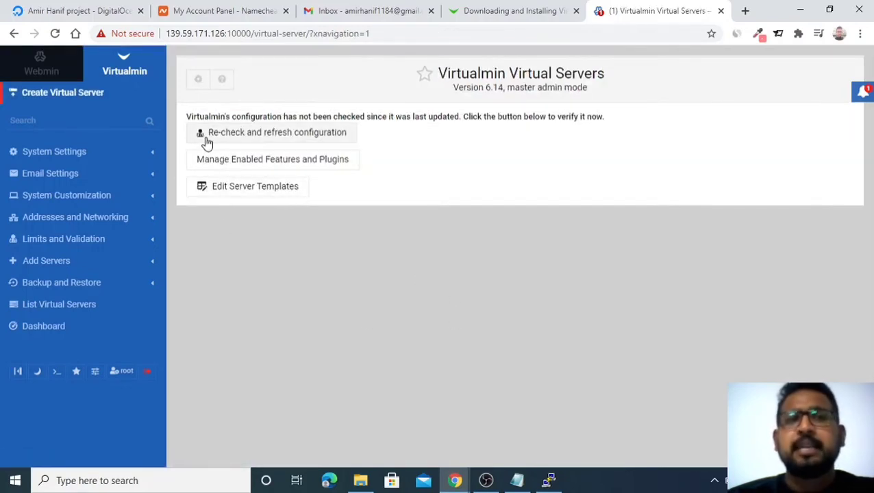
Step: Re-check and refresh the configuration, then go back to the empty virtual servers list
{"action": "left_click", "coordinate": [290, 137]}
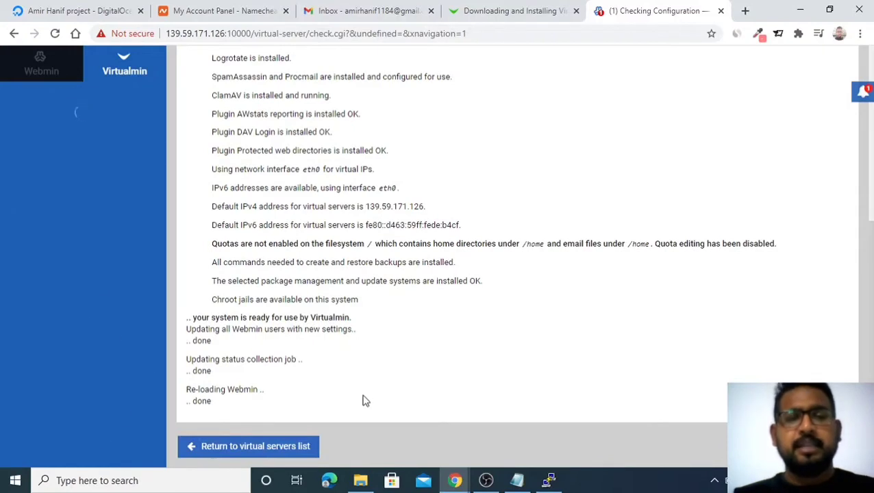
{"action": "left_click", "coordinate": [299, 448]}
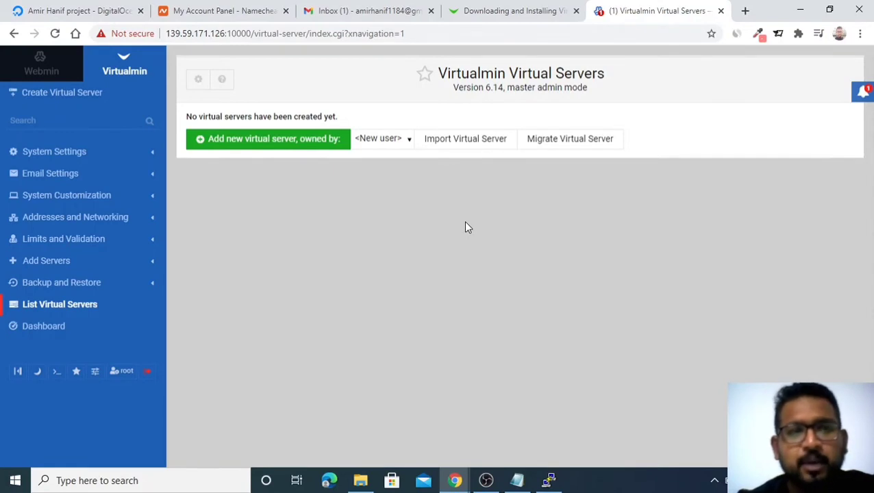
{"action": "left_click", "coordinate": [193, 8]}
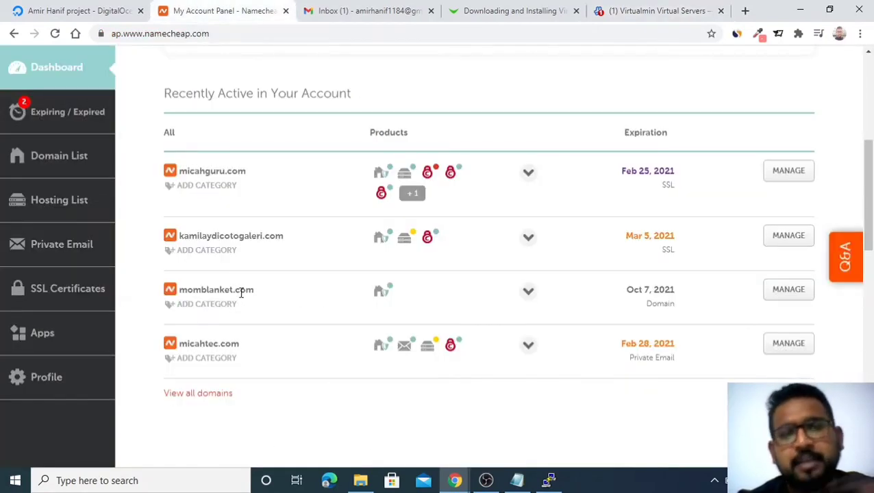
Step: Choose MANAGE for momblanket.com in the Namecheap domain list
{"action": "left_click", "coordinate": [615, 8]}
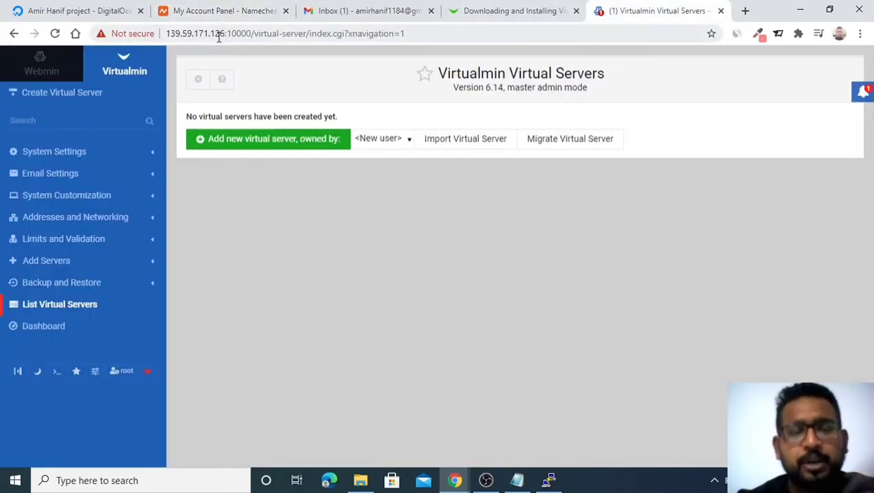
{"action": "left_click", "coordinate": [210, 8]}
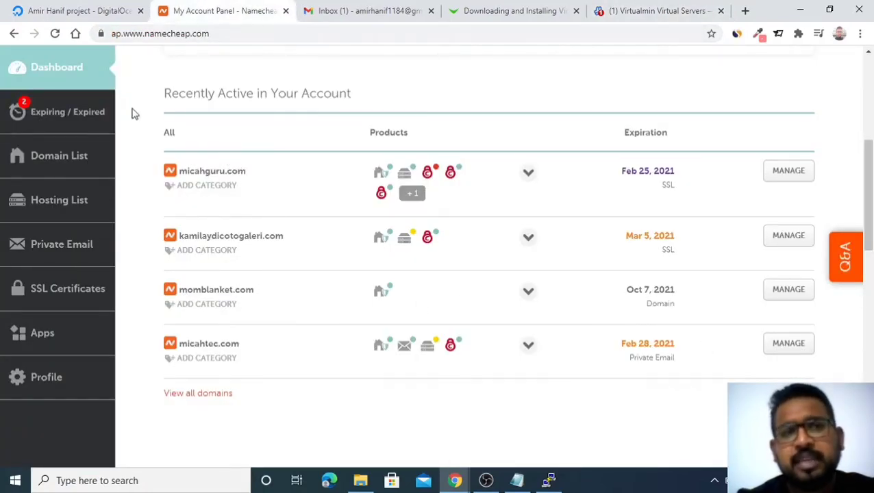
{"action": "left_click", "coordinate": [788, 289]}
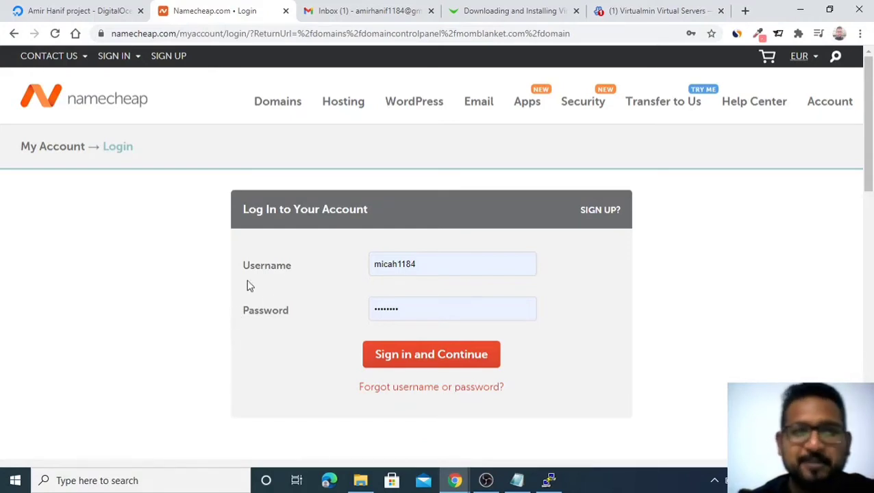
Step: Sign in to Namecheap and scroll down to momblanket.com's Advanced DNS host records
{"action": "left_click", "coordinate": [431, 356]}
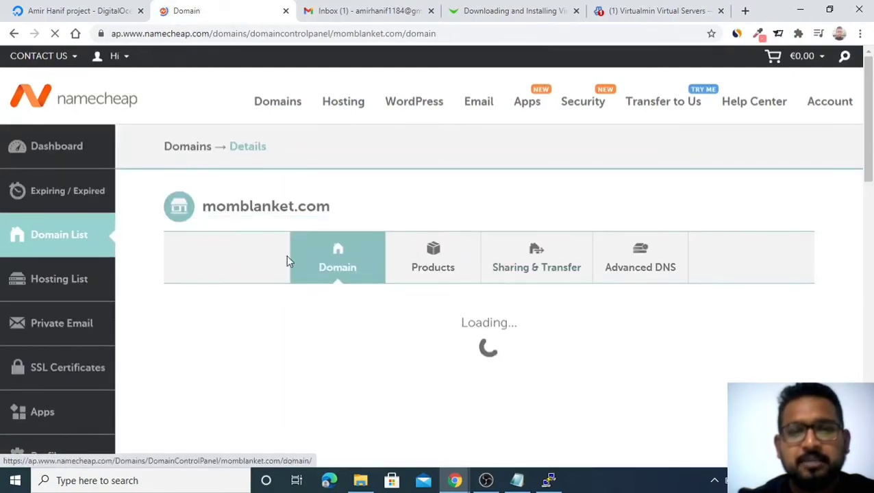
{"action": "scroll", "coordinate": [515, 238], "scroll_direction": "down", "scroll_amount": 2}
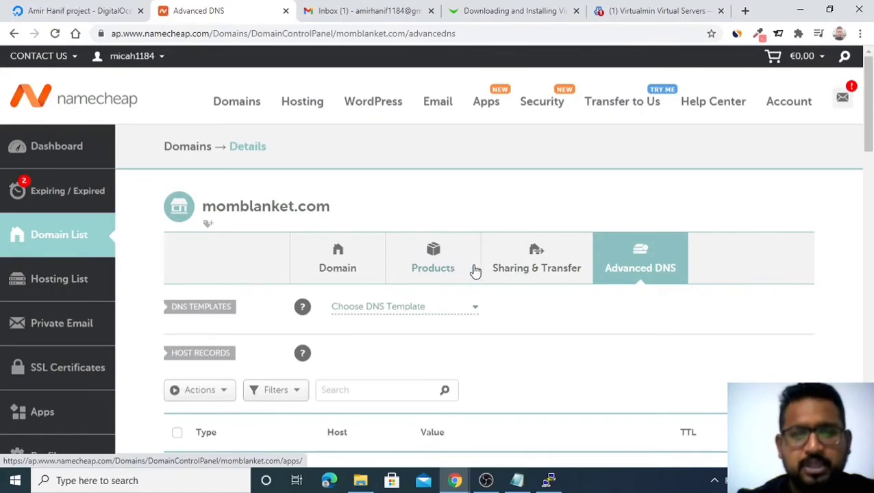
{"action": "scroll", "coordinate": [542, 287], "scroll_direction": "down", "scroll_amount": 5}
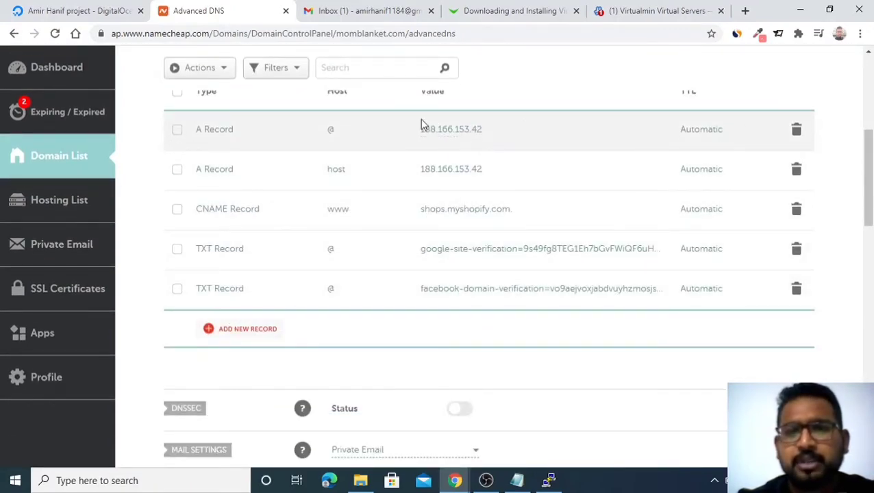
Step: Replace the @ A record's value with the droplet IP 139.59.171.126 and save it
{"action": "left_click", "coordinate": [70, 10]}
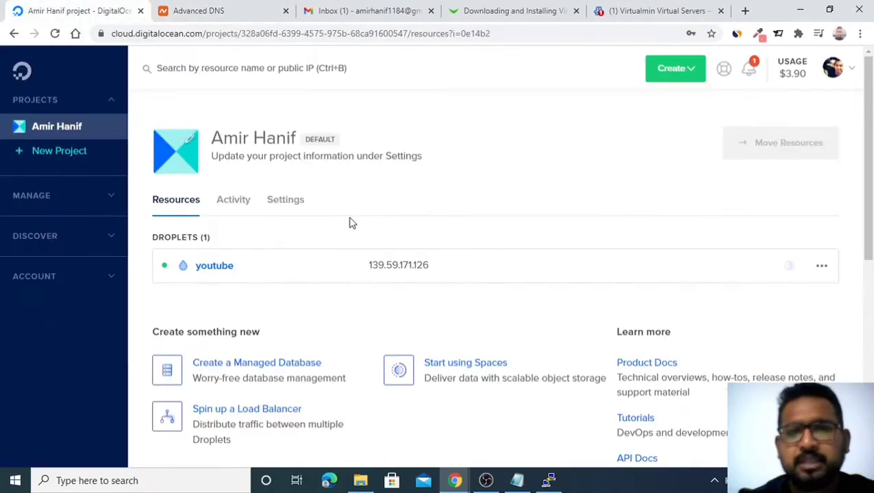
{"action": "left_click", "coordinate": [440, 265]}
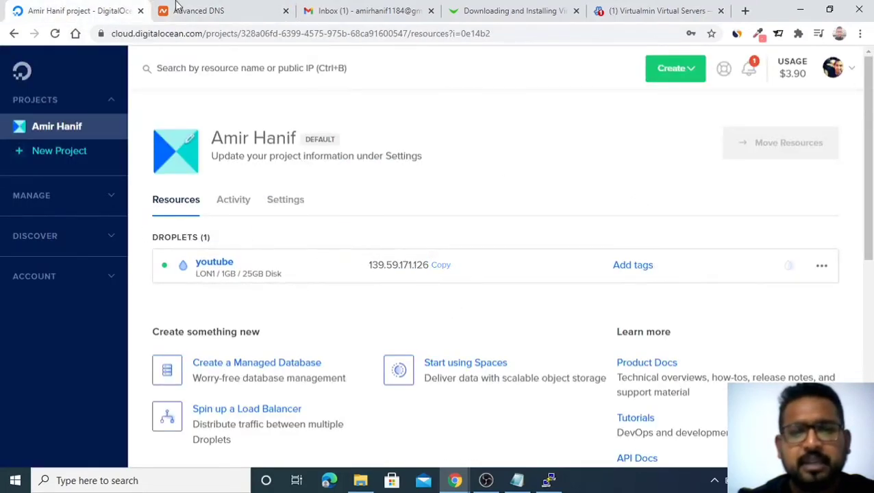
{"action": "left_click", "coordinate": [209, 9]}
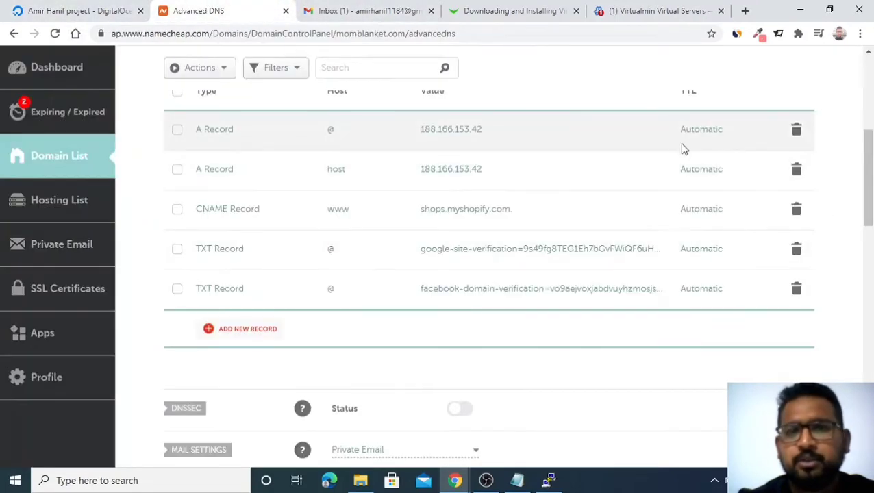
{"action": "left_click", "coordinate": [528, 130]}
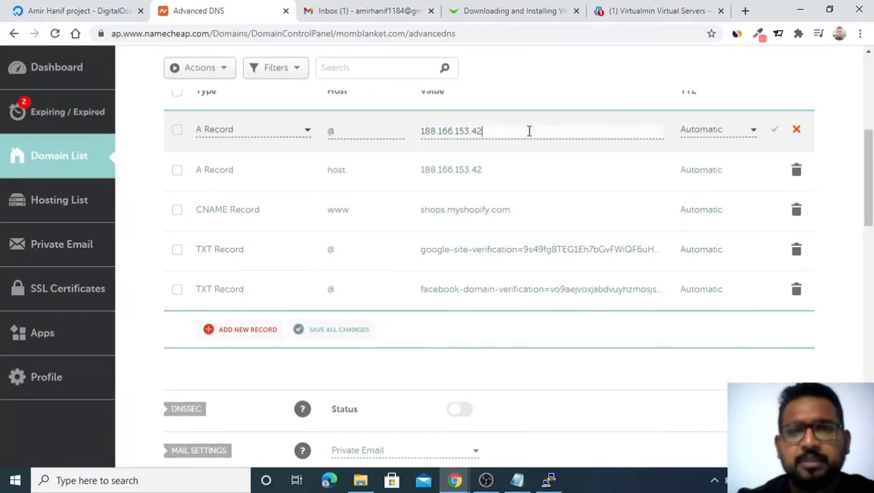
{"action": "left_click_drag", "start_coordinate": [425, 131], "coordinate": [586, 137]}
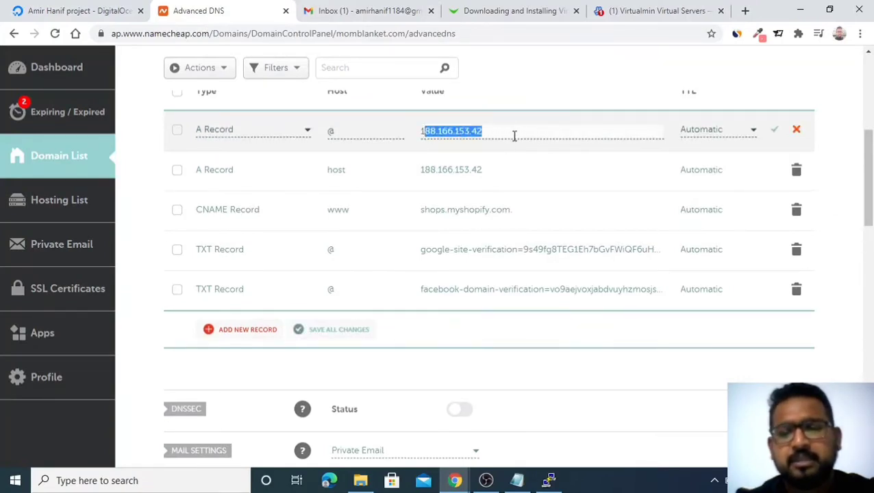
{"action": "key", "text": "BackSpace"}
{"action": "key", "text": "BackSpace"}
{"action": "key", "text": "ctrl+v"}
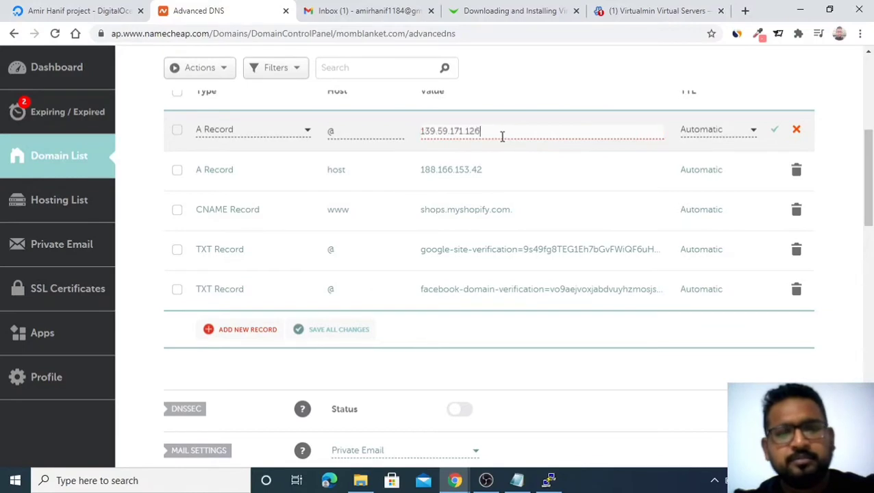
{"action": "left_click", "coordinate": [776, 131]}
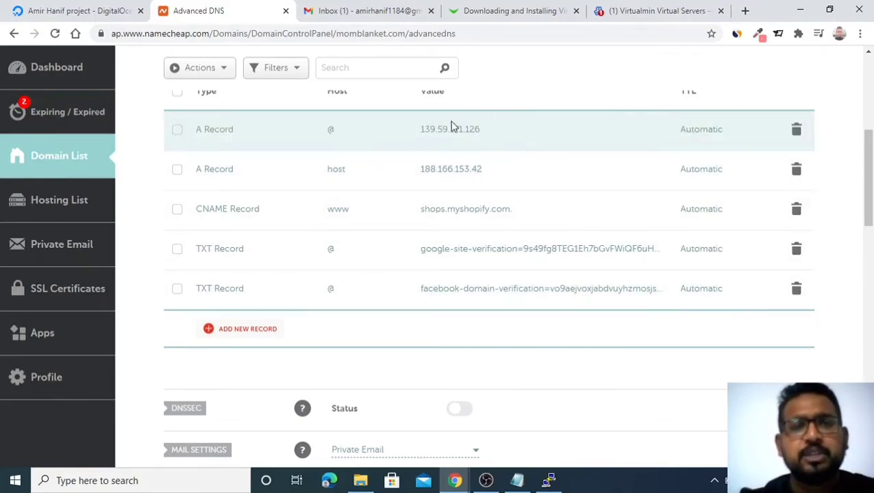
{"action": "left_click", "coordinate": [657, 11]}
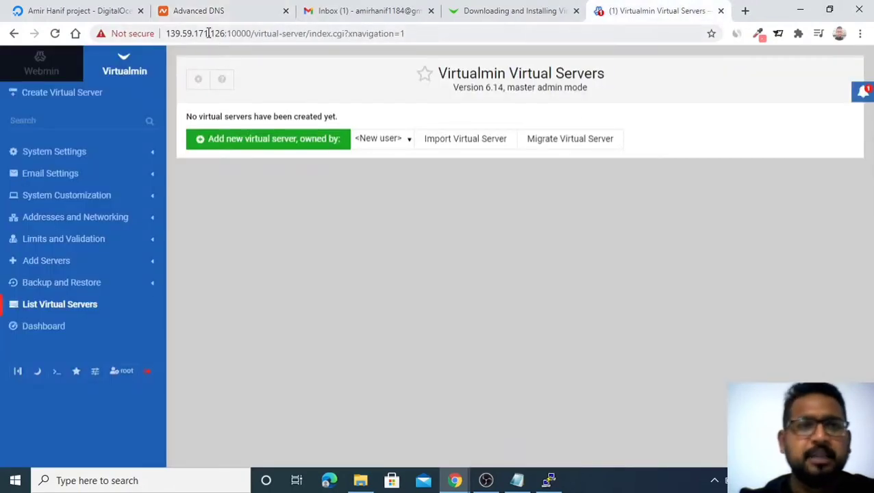
Step: Check the DigitalOcean and Virtualmin tabs, then return to momblanket.com's DNS host records
{"action": "left_click", "coordinate": [54, 10]}
{"action": "left_click", "coordinate": [657, 11]}
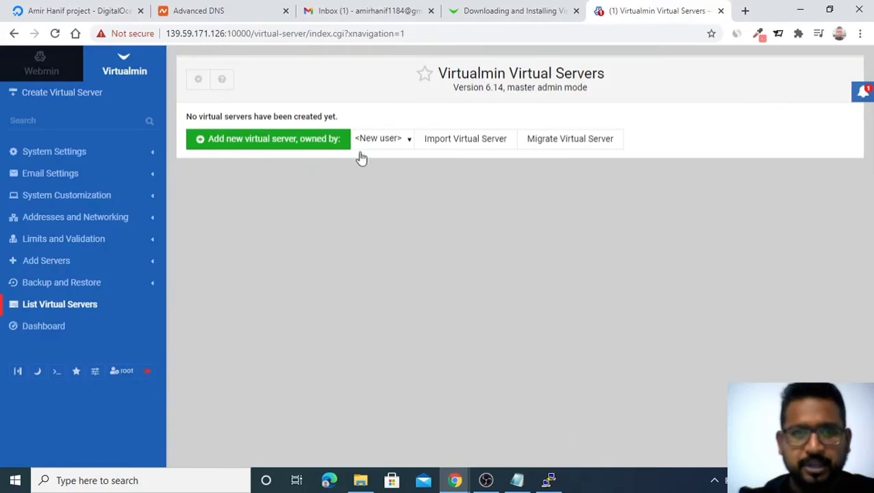
{"action": "left_click", "coordinate": [183, 15]}
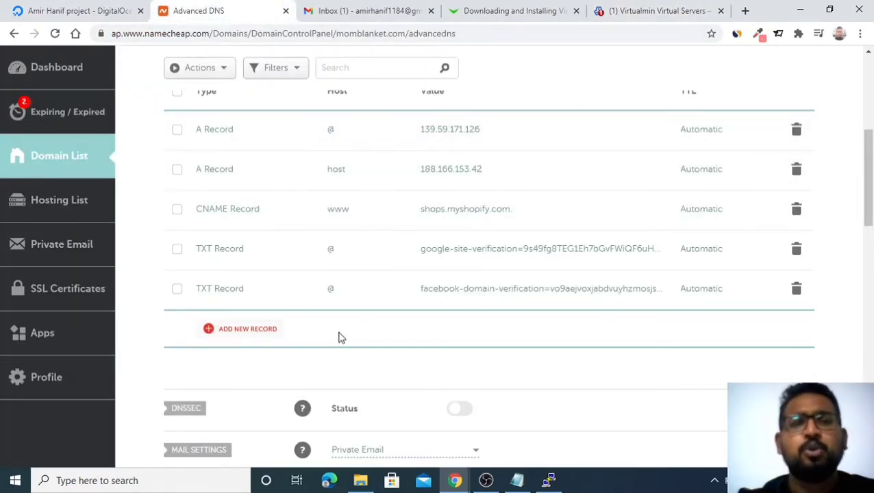
{"action": "scroll", "coordinate": [483, 287], "scroll_direction": "up", "scroll_amount": 2}
{"action": "scroll", "coordinate": [503, 283], "scroll_direction": "down", "scroll_amount": 1}
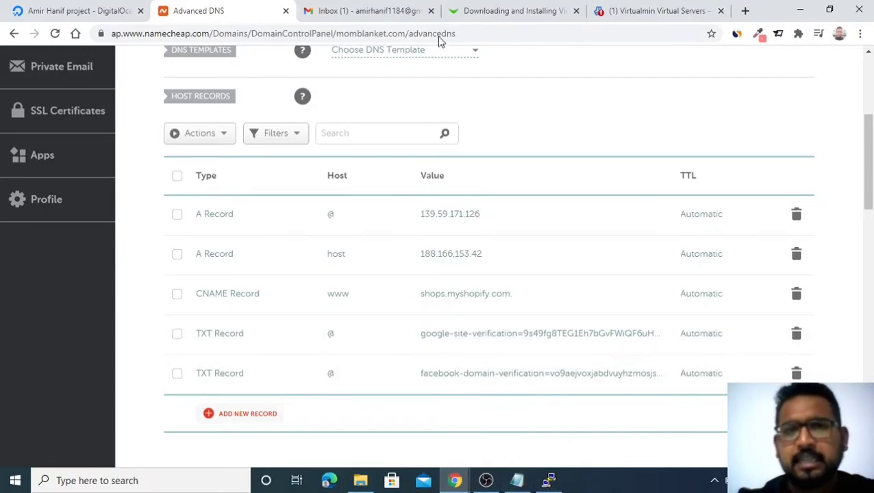
{"action": "left_click", "coordinate": [647, 9]}
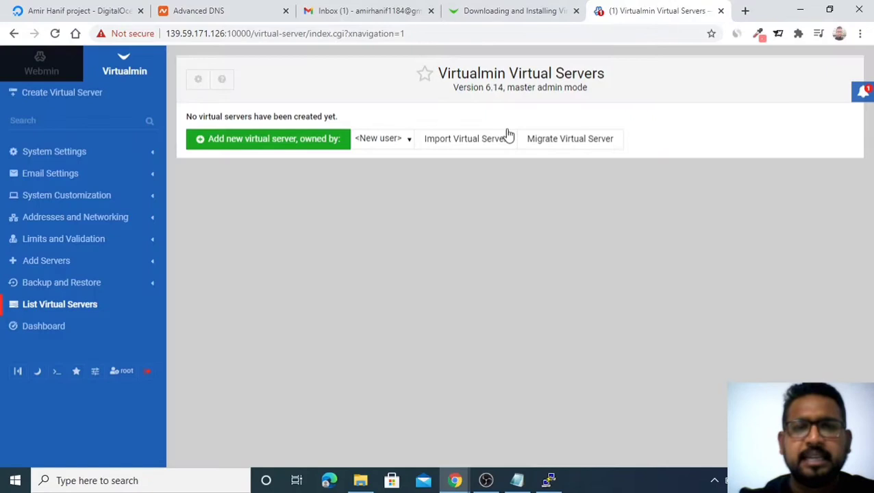
{"action": "left_click", "coordinate": [267, 10]}
{"action": "scroll", "coordinate": [216, 308], "scroll_direction": "down", "scroll_amount": 2}
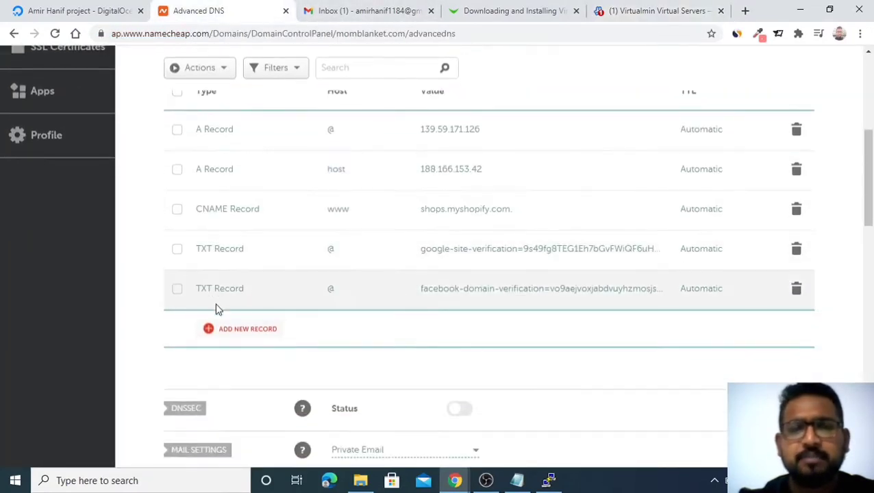
Step: Add and save a new A record with host 'host' pointing to 139.59.171.126
{"action": "left_click", "coordinate": [259, 330]}
{"action": "scroll", "coordinate": [466, 325], "scroll_direction": "up", "scroll_amount": 1}
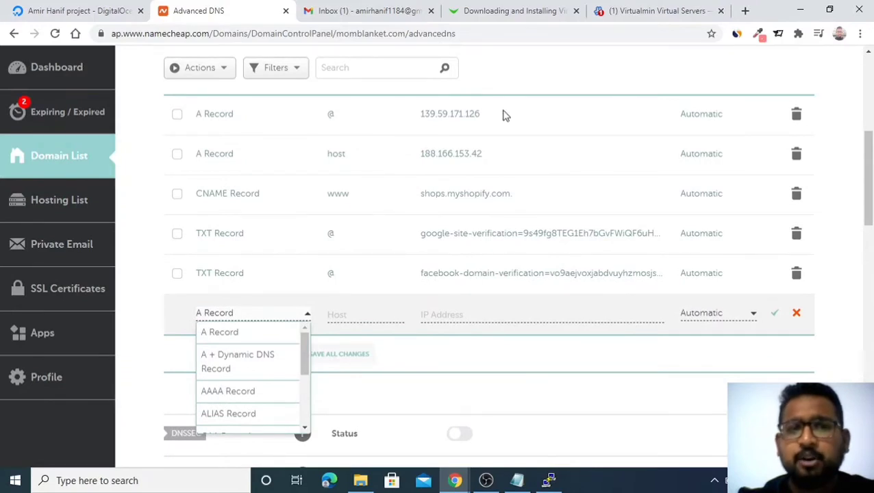
{"action": "left_click", "coordinate": [42, 10]}
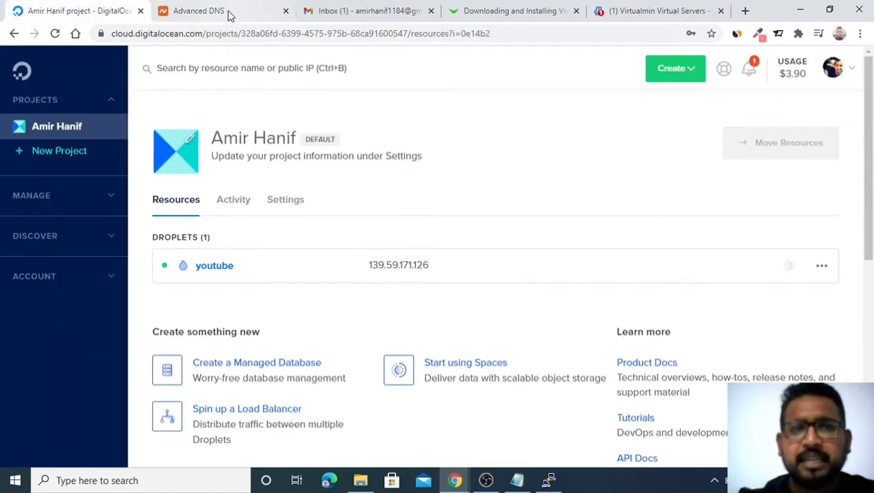
{"action": "left_click", "coordinate": [250, 10]}
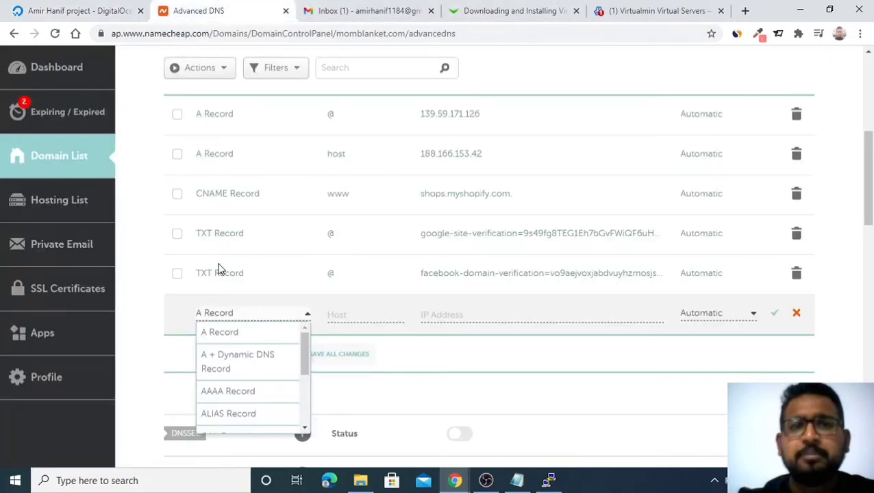
{"action": "left_click", "coordinate": [224, 333]}
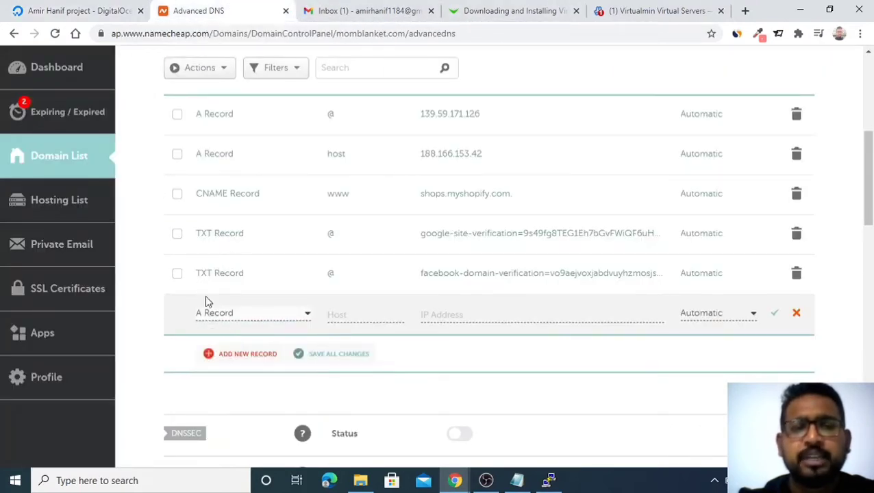
{"action": "left_click", "coordinate": [379, 314]}
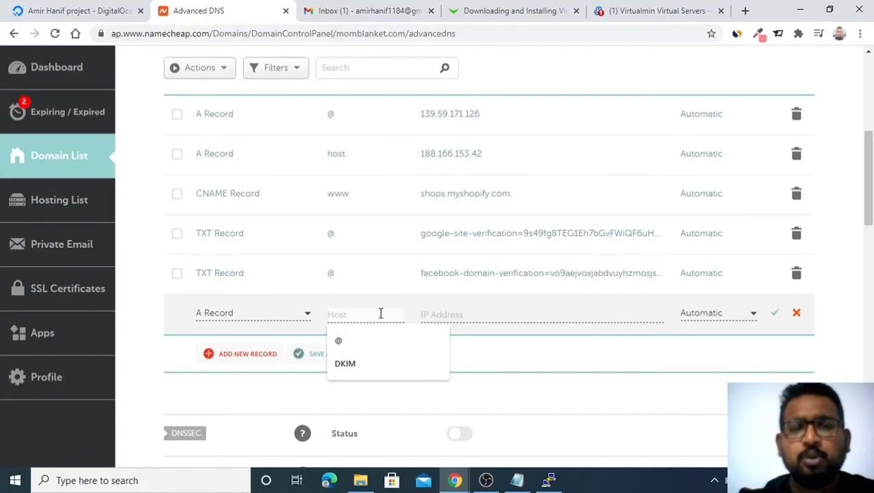
{"action": "type", "text": "host"}
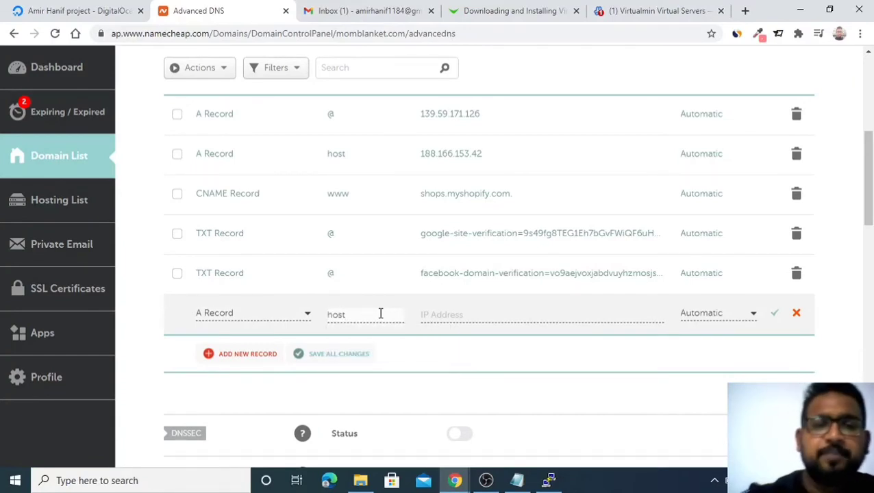
{"action": "left_click", "coordinate": [506, 320]}
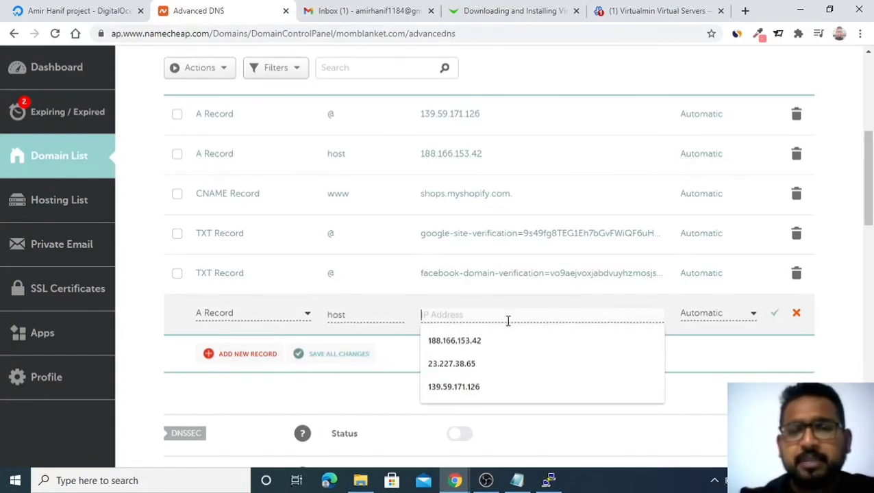
{"action": "type", "text": "139.59.171.126"}
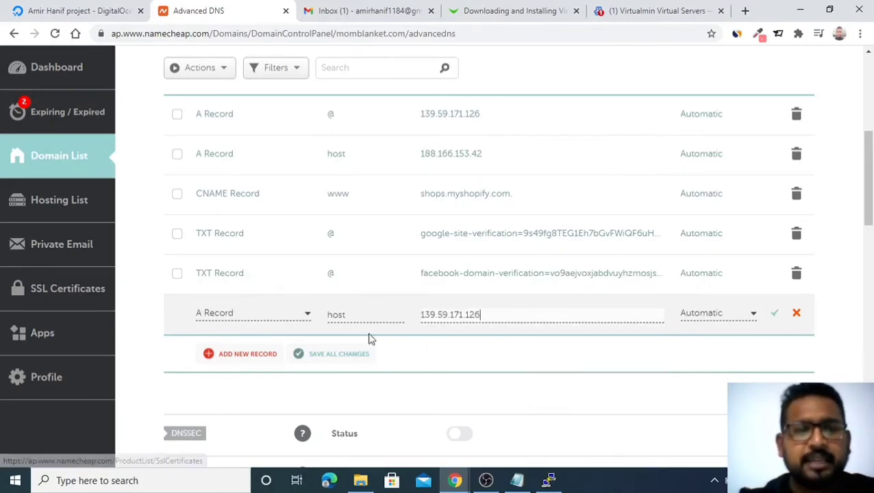
{"action": "left_click", "coordinate": [781, 314]}
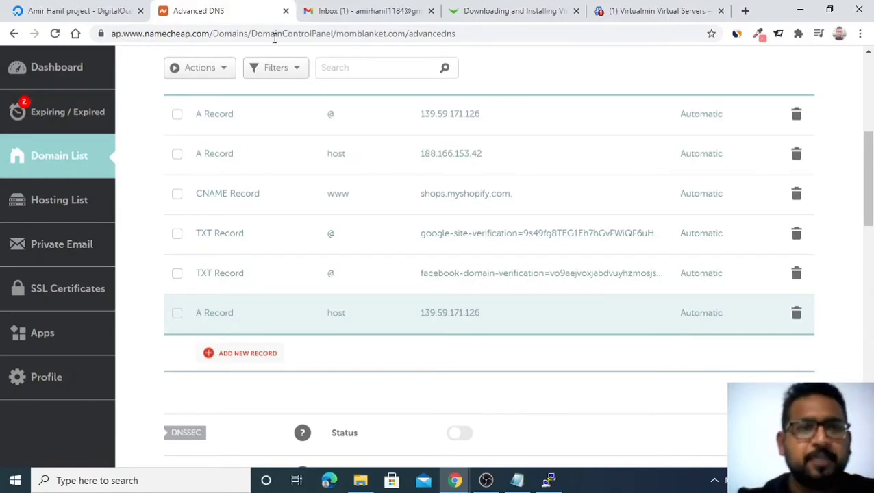
{"action": "left_click", "coordinate": [63, 9]}
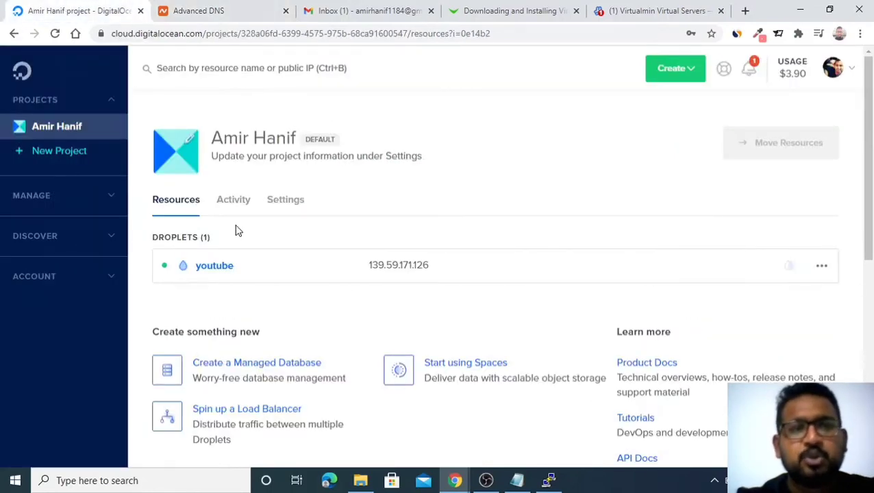
Step: In Virtualmin, choose 'Add new virtual server, owned by: <New user>' to open Create Virtual Server
{"action": "left_click", "coordinate": [675, 10]}
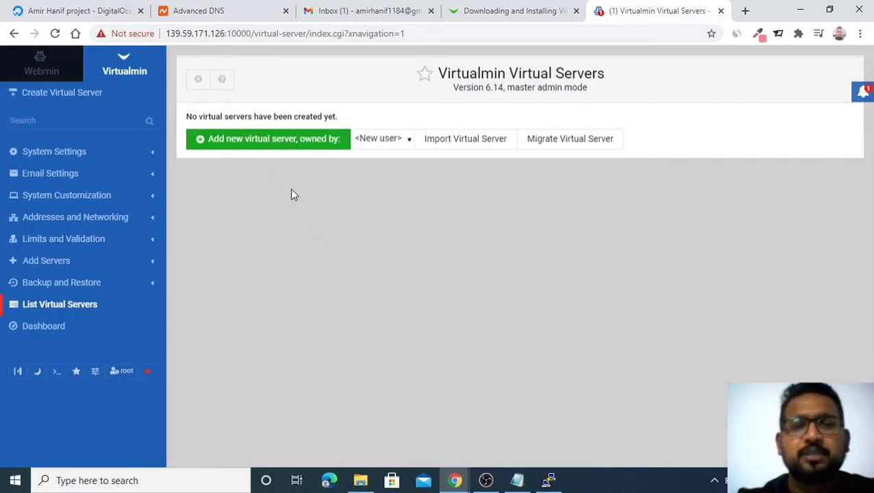
{"action": "left_click", "coordinate": [238, 143]}
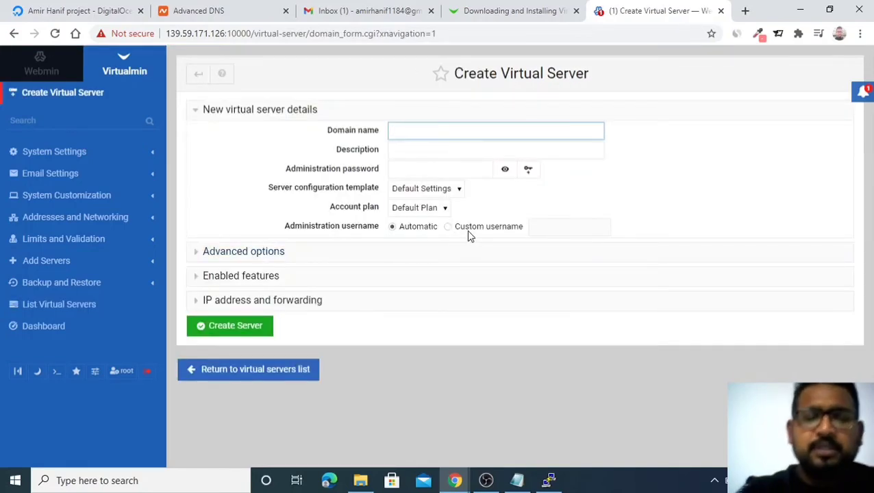
Step: Enter momblanket.com as the domain name, set an administration password, and expand Advanced options
{"action": "type", "text": "momblanket.com"}
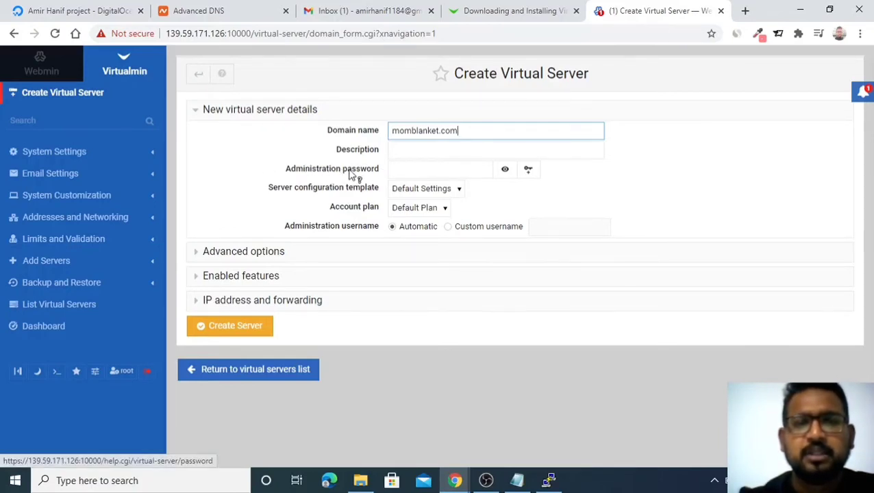
{"action": "left_click", "coordinate": [450, 170]}
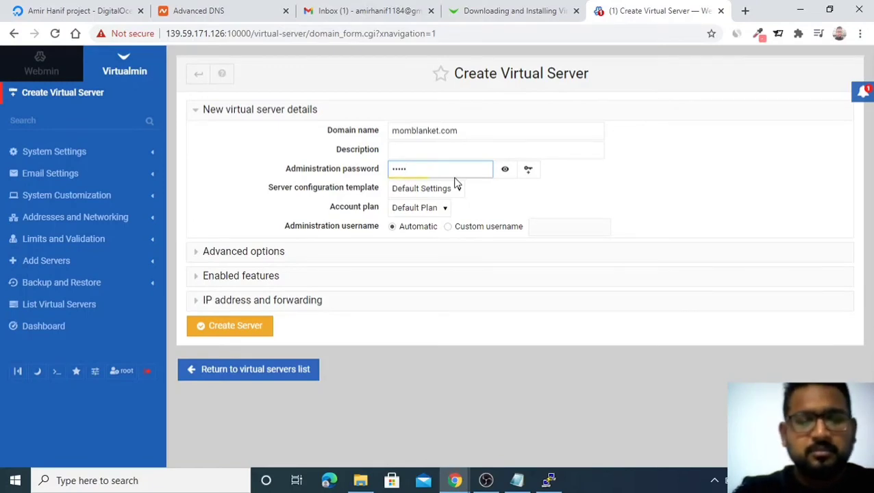
{"action": "type", "text": "****"}
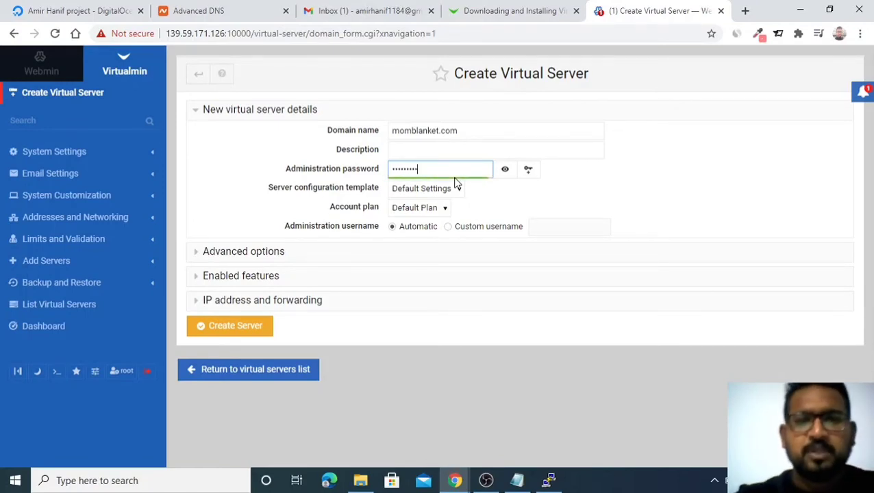
{"action": "left_click", "coordinate": [201, 253]}
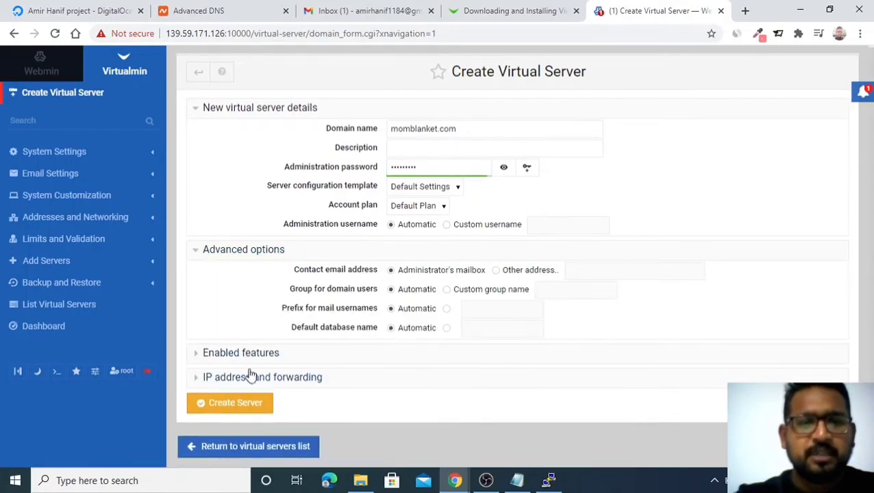
Step: Enable 'Setup SSL website too?' in the server's enabled features
{"action": "left_click", "coordinate": [196, 355]}
{"action": "scroll", "coordinate": [226, 294], "scroll_direction": "down", "scroll_amount": 2}
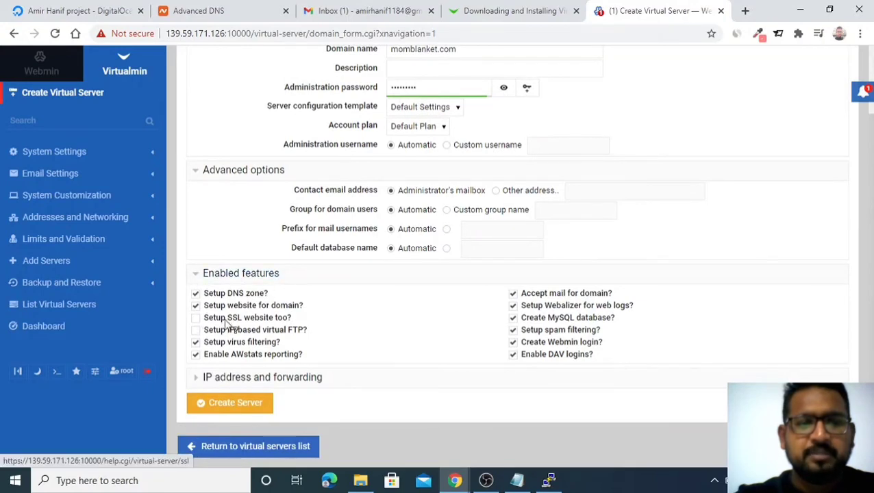
{"action": "left_click", "coordinate": [195, 318]}
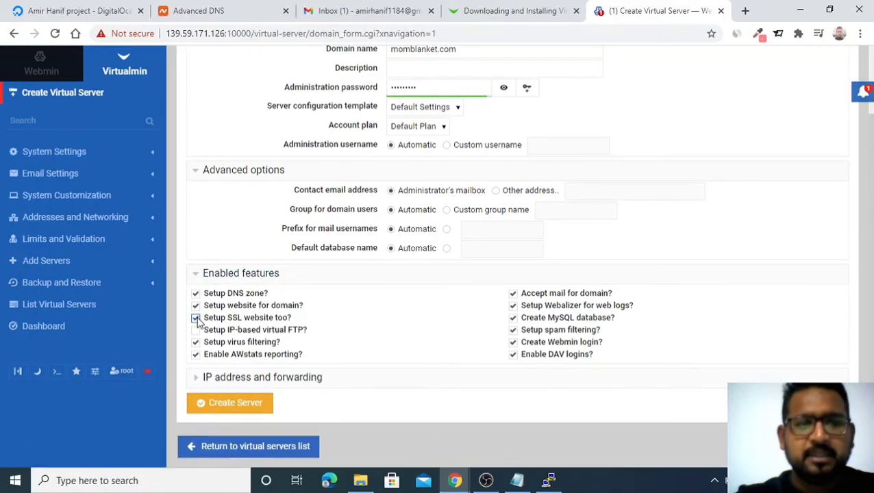
{"action": "left_click", "coordinate": [233, 324]}
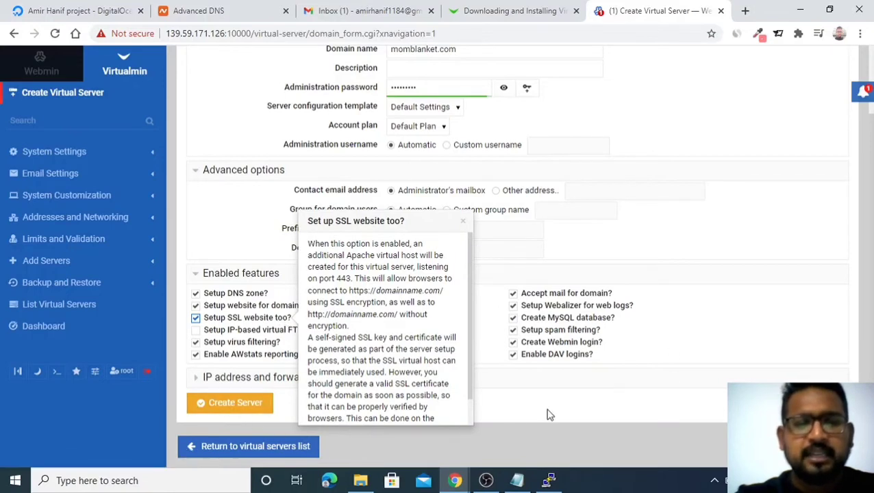
{"action": "left_click", "coordinate": [462, 223]}
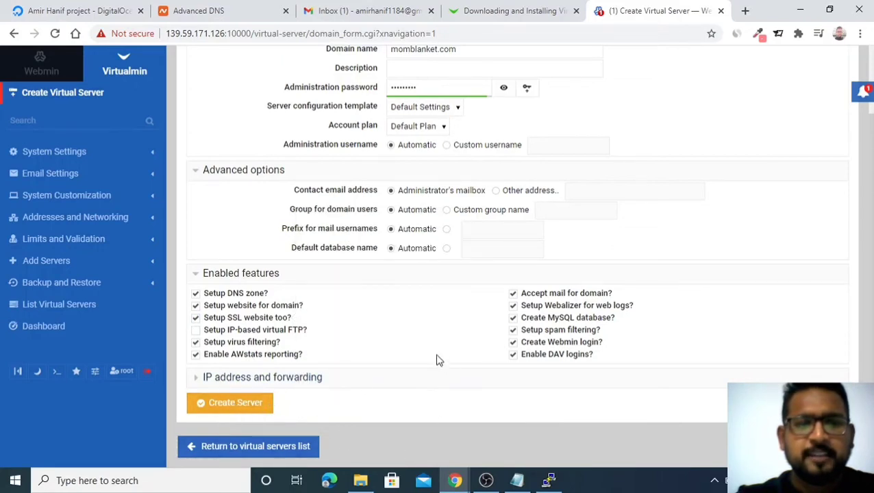
Step: Correct the domain name to momblanket.com and create the virtual server
{"action": "scroll", "coordinate": [439, 360], "scroll_direction": "up", "scroll_amount": 1}
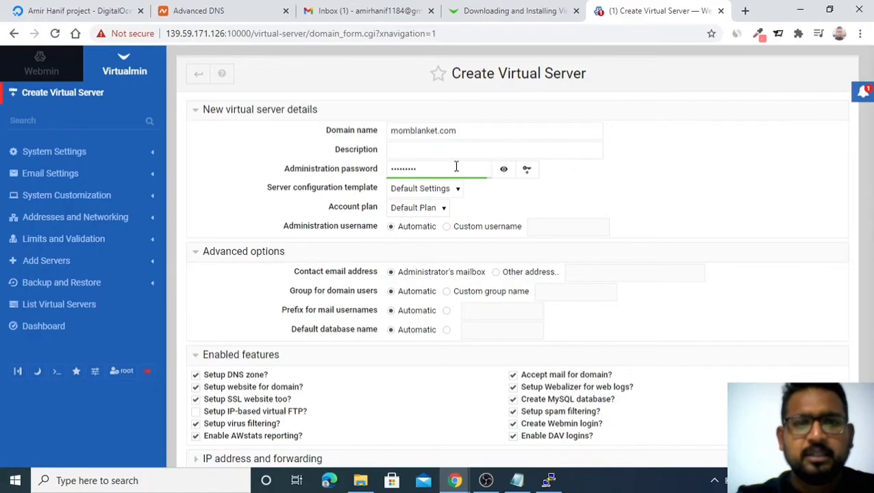
{"action": "left_click", "coordinate": [463, 132]}
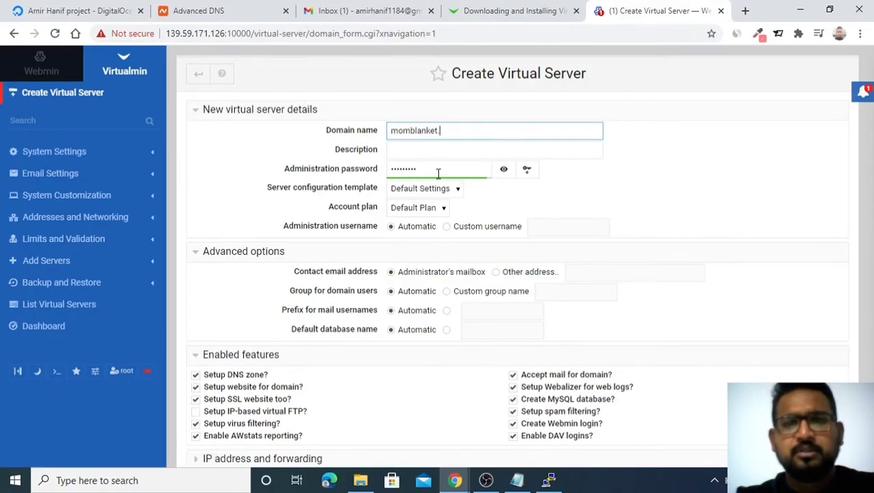
{"action": "type", "text": "om"}
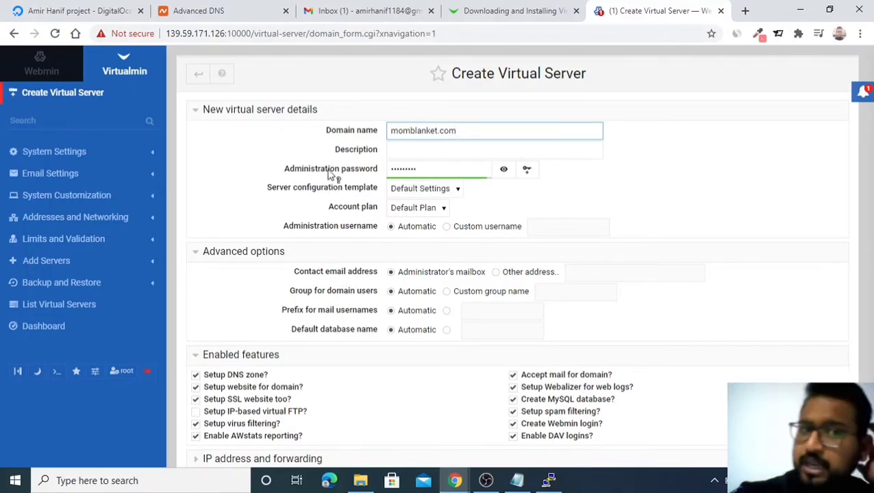
{"action": "scroll", "coordinate": [449, 274], "scroll_direction": "down", "scroll_amount": 2}
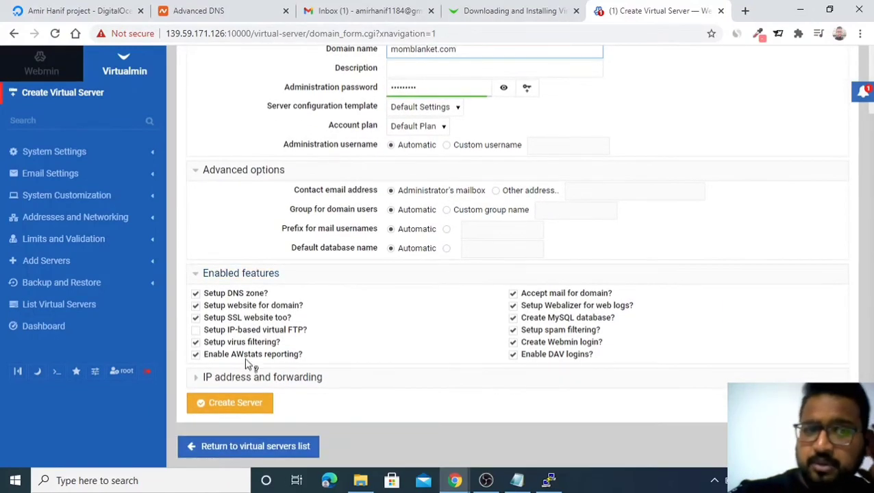
{"action": "left_click", "coordinate": [239, 398]}
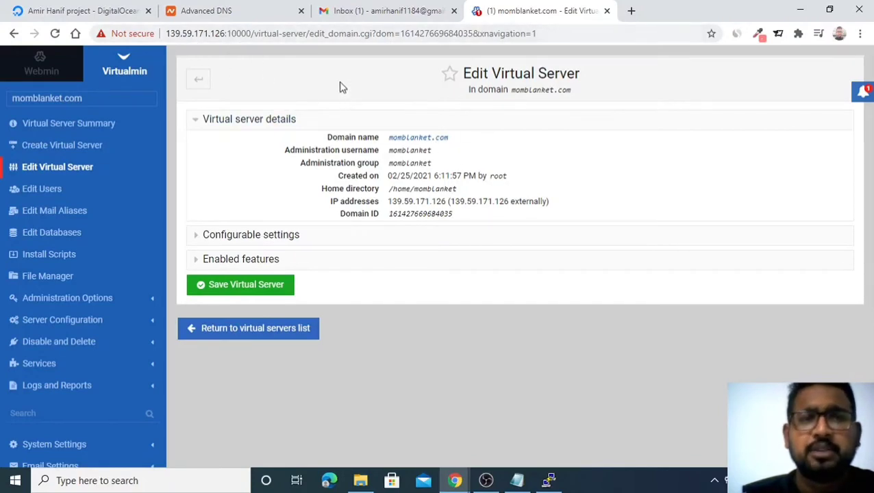
{"action": "left_click_drag", "start_coordinate": [252, 34], "coordinate": [166, 32]}
{"action": "right_click", "coordinate": [213, 33]}
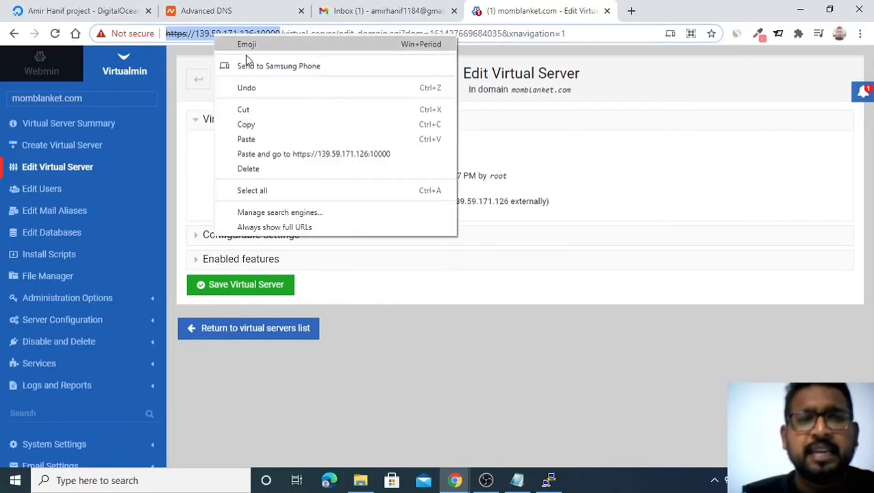
{"action": "left_click", "coordinate": [286, 123]}
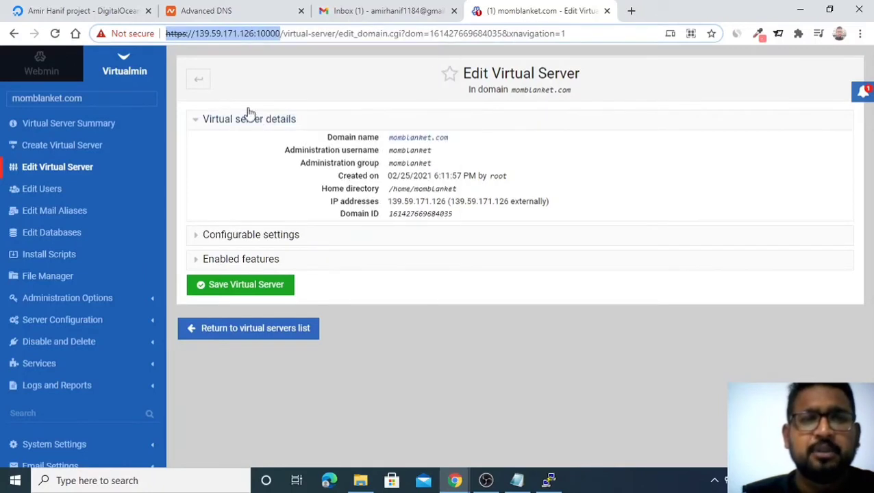
Step: Load momblanket.com:10000 in a new tab and expand the certificate warning's Advanced details
{"action": "left_click", "coordinate": [630, 10]}
{"action": "key", "text": "ctrl+v"}
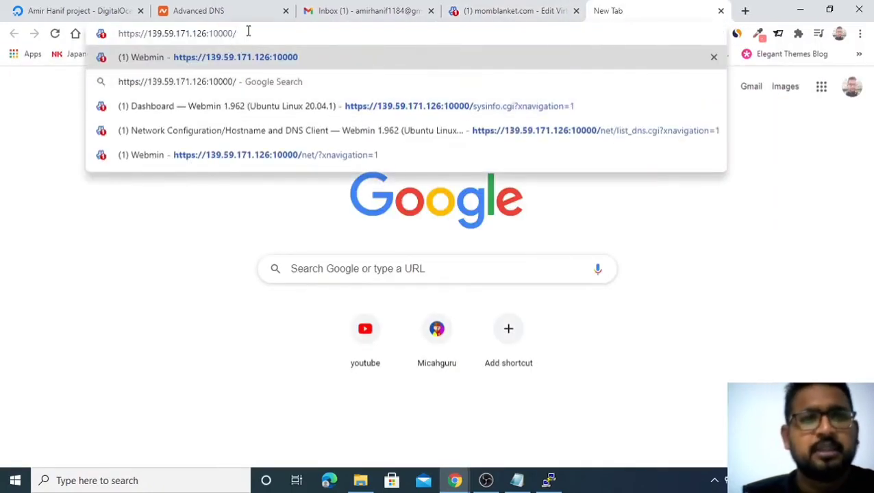
{"action": "key", "text": "BackSpace"}
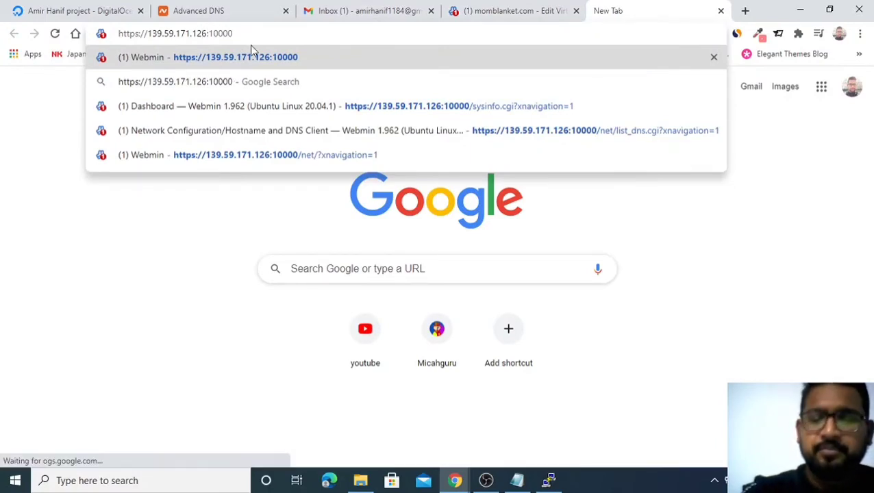
{"action": "key", "text": "BackSpace"}
{"action": "key", "text": "BackSpace"}
{"action": "key", "text": "BackSpace"}
{"action": "key", "text": "BackSpace"}
{"action": "key", "text": "BackSpace"}
{"action": "key", "text": "BackSpace"}
{"action": "key", "text": "BackSpace"}
{"action": "key", "text": "BackSpace"}
{"action": "key", "text": "BackSpace"}
{"action": "key", "text": "BackSpace"}
{"action": "key", "text": "BackSpace"}
{"action": "key", "text": "BackSpace"}
{"action": "key", "text": "BackSpace"}
{"action": "key", "text": "BackSpace"}
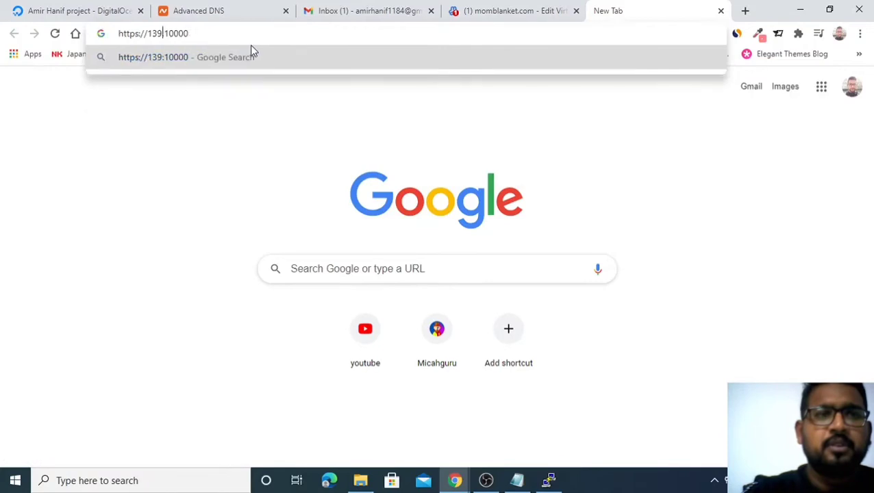
{"action": "type", "text": "momjb"}
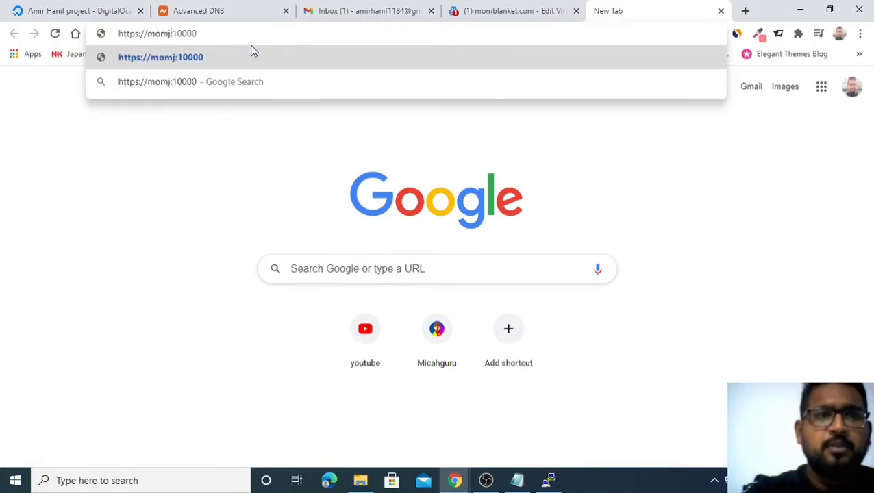
{"action": "key", "text": "BackSpace"}
{"action": "key", "text": "BackSpace"}
{"action": "type", "text": "blanket"}
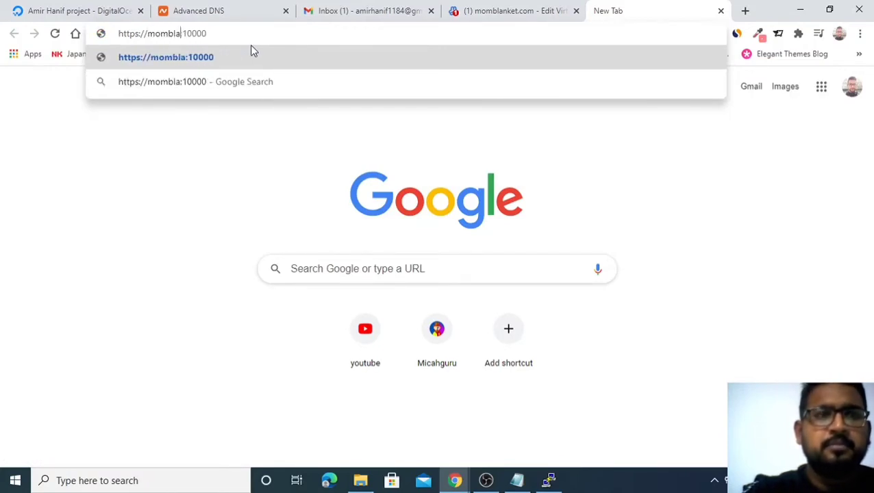
{"action": "type", "text": ".com"}
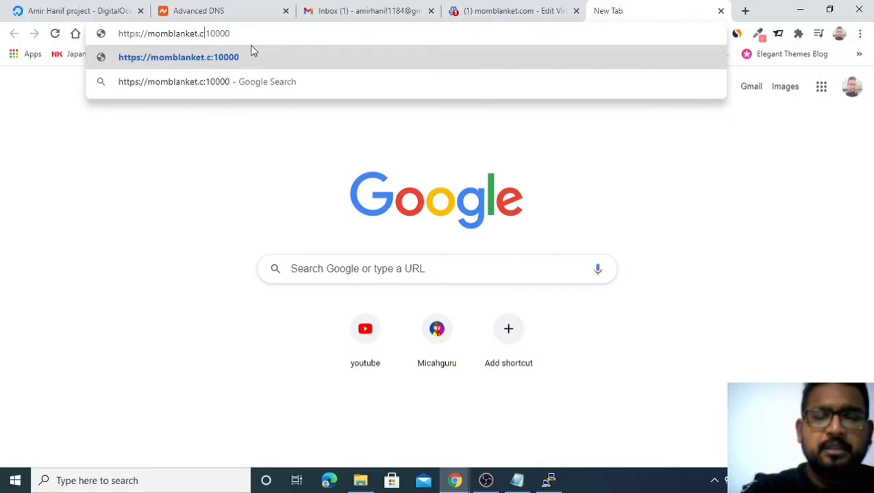
{"action": "key", "text": "Return"}
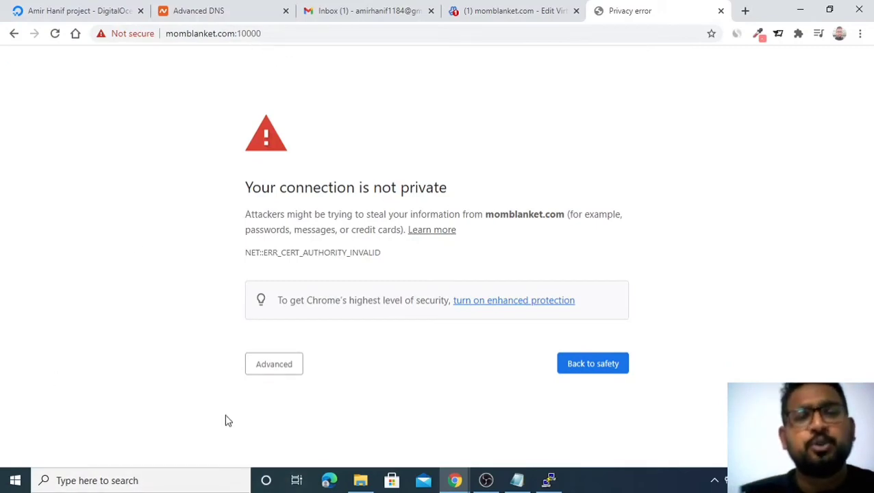
{"action": "left_click", "coordinate": [270, 368]}
{"action": "scroll", "coordinate": [486, 244], "scroll_direction": "down", "scroll_amount": 1}
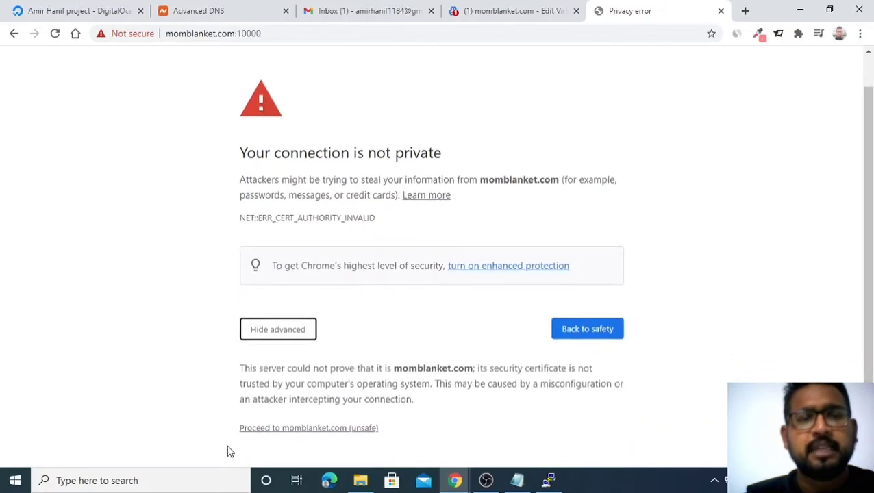
Step: Proceed past the certificate warning and log in to Webmin at momblanket.com:10000 as root
{"action": "left_click", "coordinate": [307, 429]}
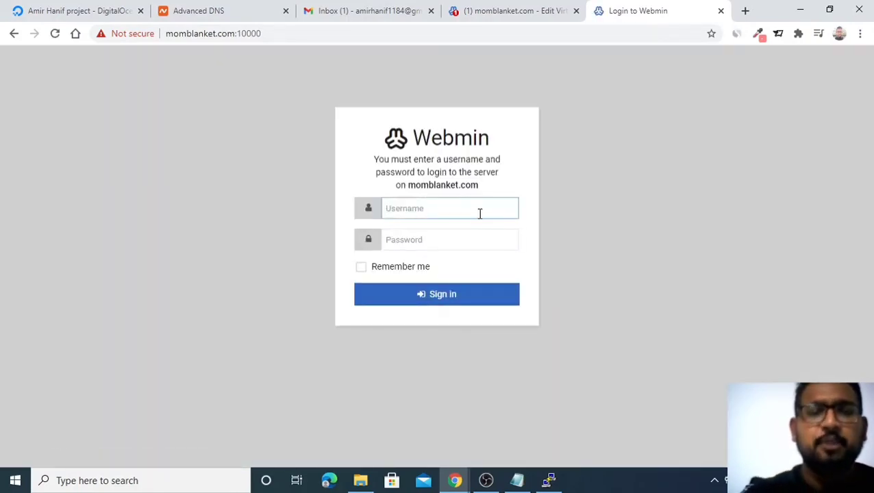
{"action": "type", "text": "m"}
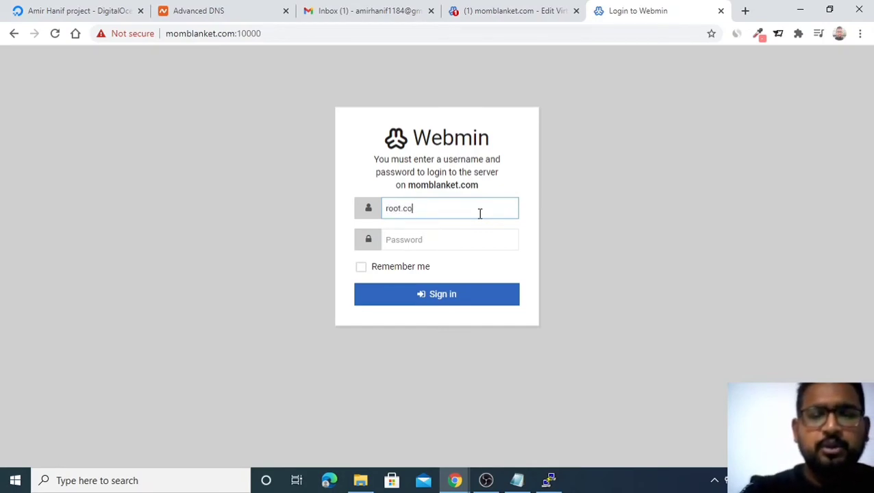
{"action": "key", "text": "Tab"}
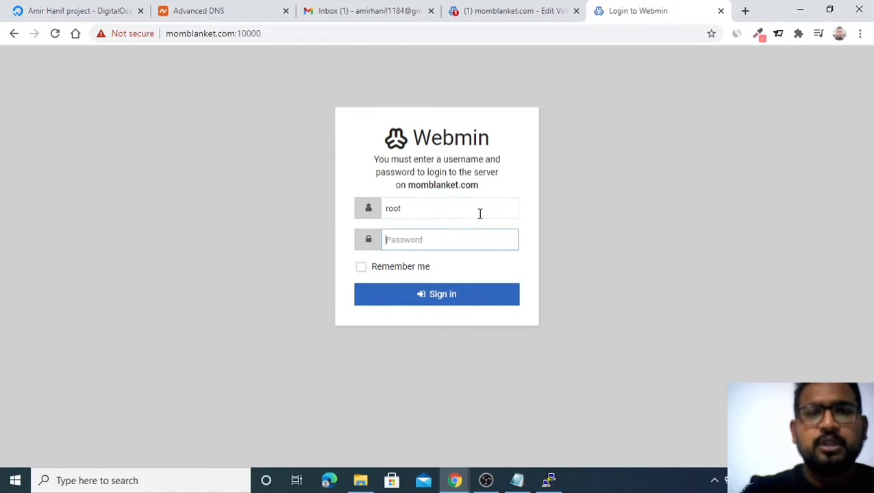
{"action": "type", "text": "•••"}
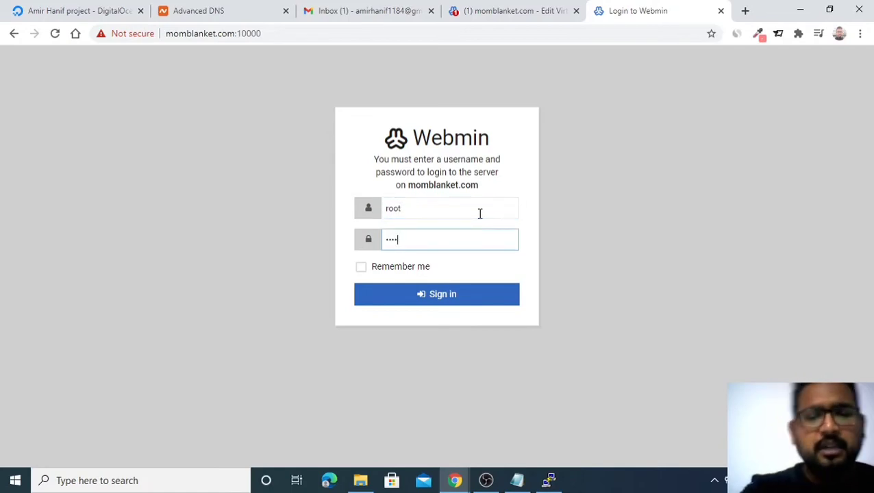
{"action": "type", "text": "•"}
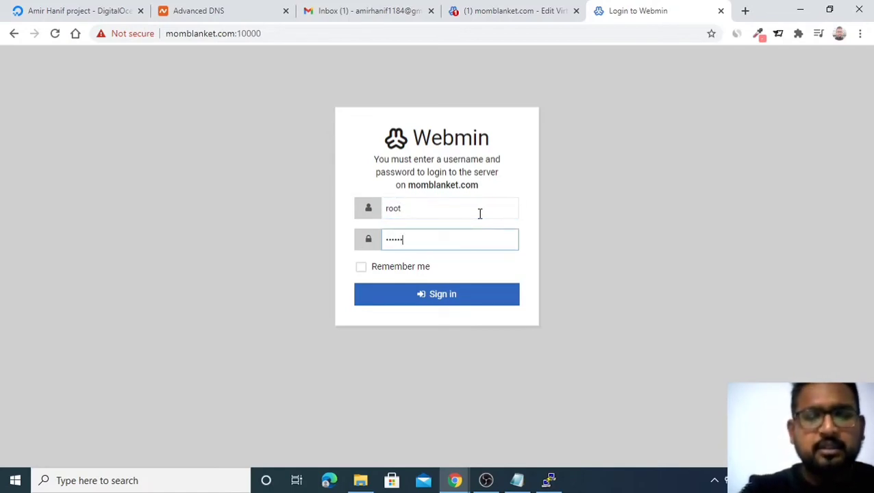
{"action": "key", "text": "Return"}
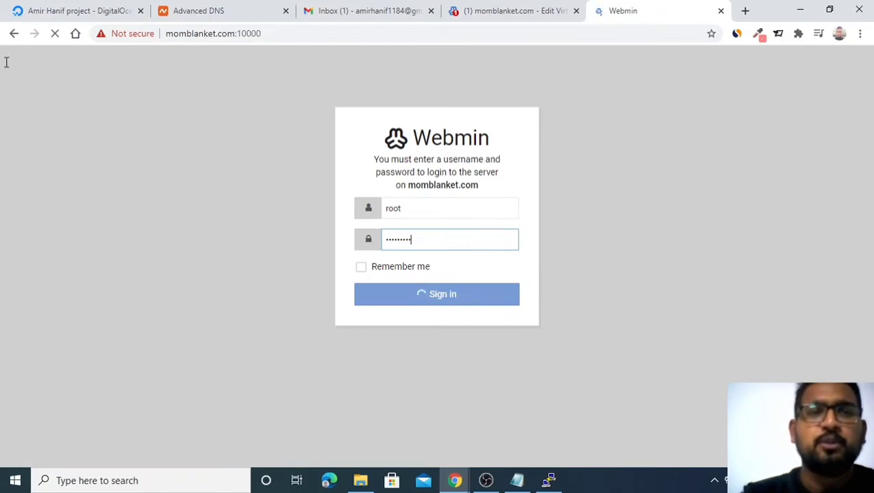
{"action": "left_click", "coordinate": [199, 9]}
Step: Review the Namecheap DNS records, return to the Webmin tab, and dismiss the notification prompt
{"action": "scroll", "coordinate": [413, 244], "scroll_direction": "up", "scroll_amount": 2}
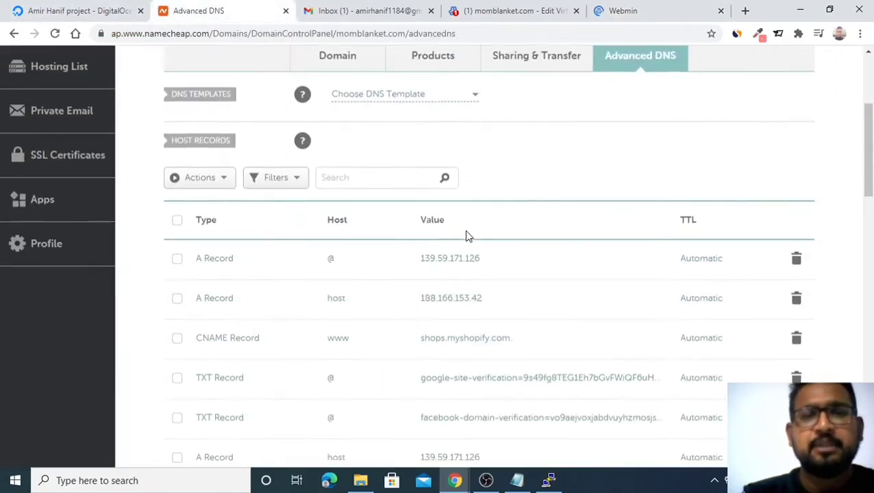
{"action": "scroll", "coordinate": [464, 234], "scroll_direction": "down", "scroll_amount": 1}
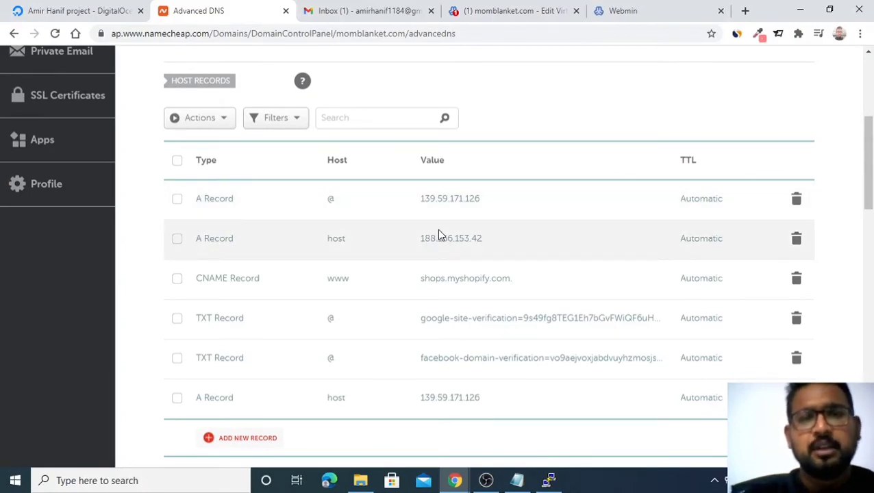
{"action": "left_click", "coordinate": [636, 9]}
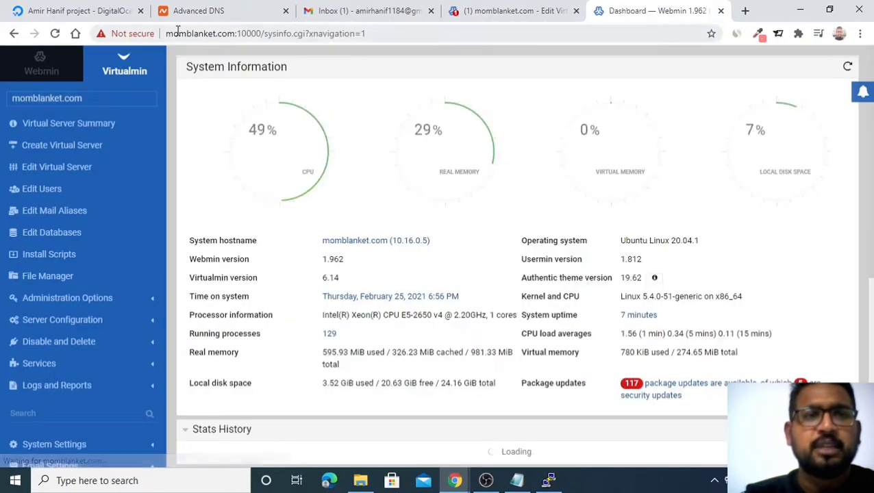
{"action": "scroll", "coordinate": [530, 210], "scroll_direction": "down", "scroll_amount": 4}
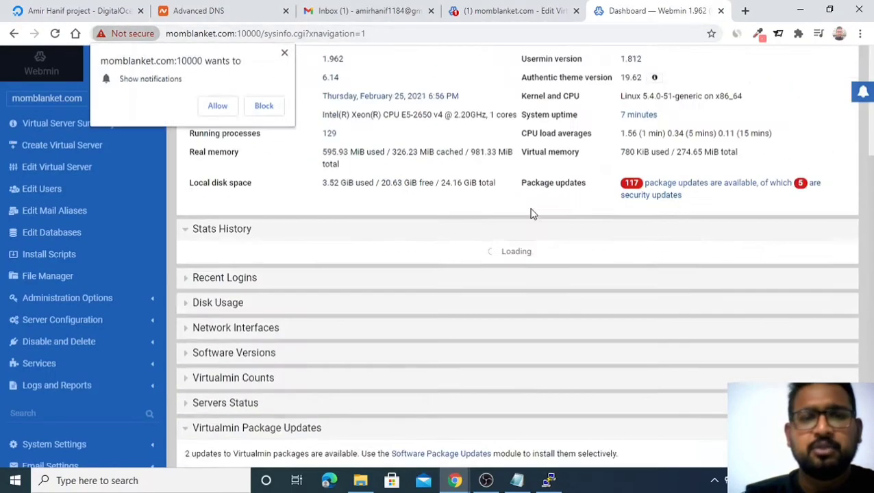
{"action": "left_click", "coordinate": [284, 53]}
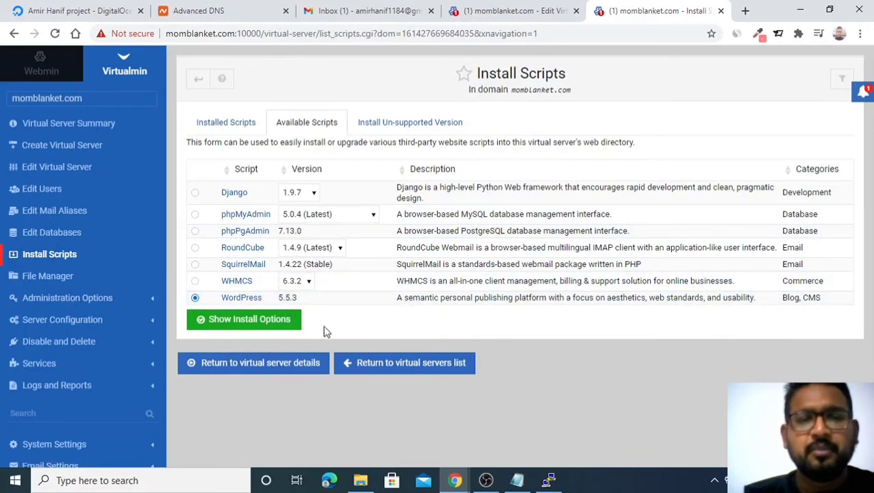
Step: Set WordPress 5.5.3 to install at the top level of the web directory and proceed
{"action": "left_click", "coordinate": [237, 323]}
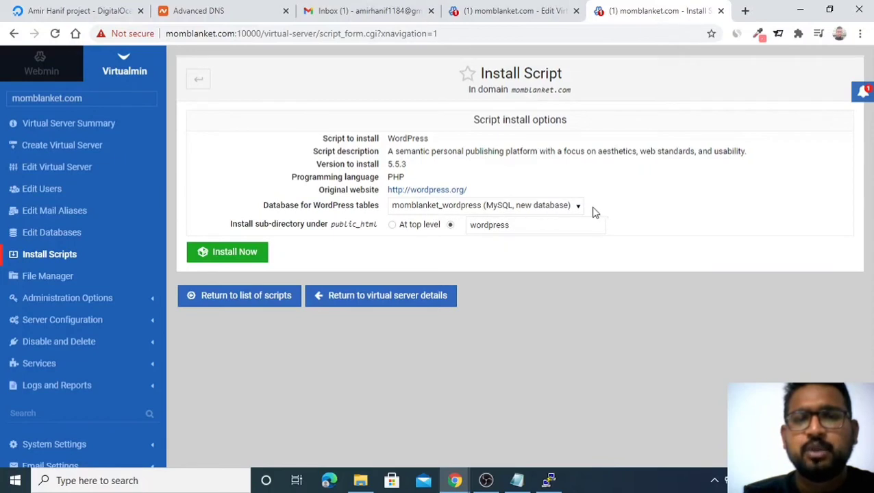
{"action": "left_click", "coordinate": [393, 224]}
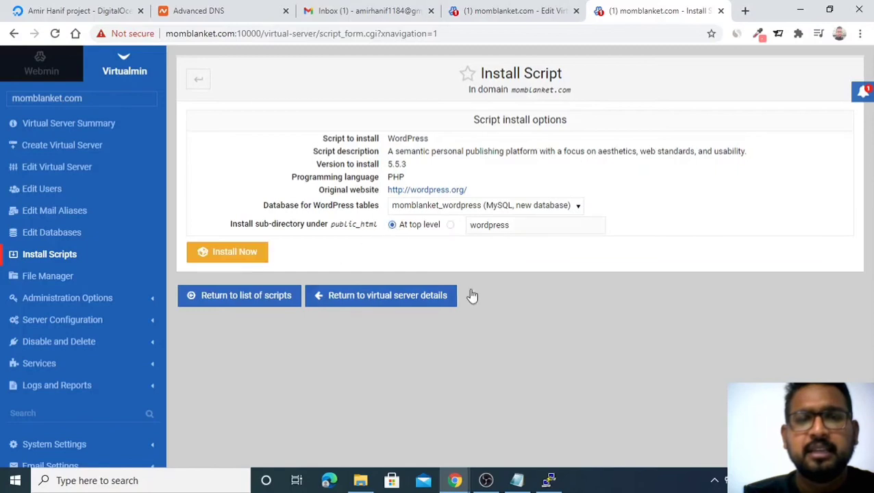
{"action": "left_click", "coordinate": [233, 255]}
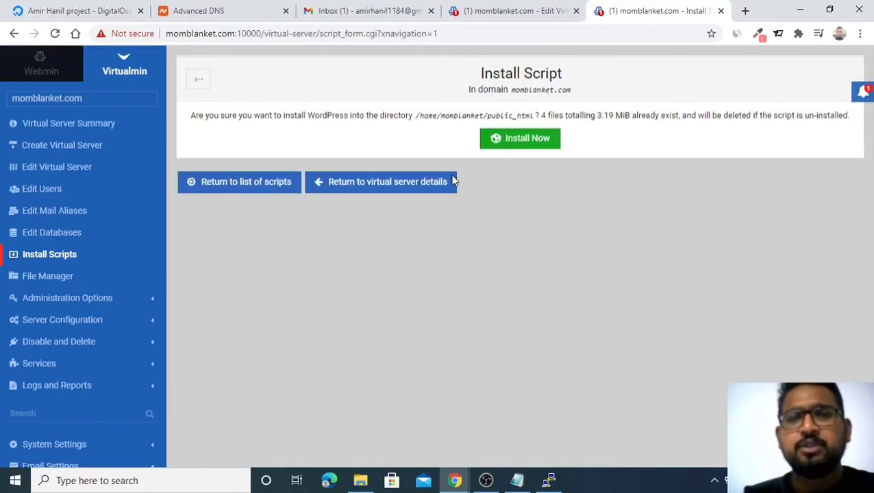
Step: Confirm the WordPress install into /home/momblanket/public_html, then open its wp-admin/install.php setup page
{"action": "left_click", "coordinate": [494, 139]}
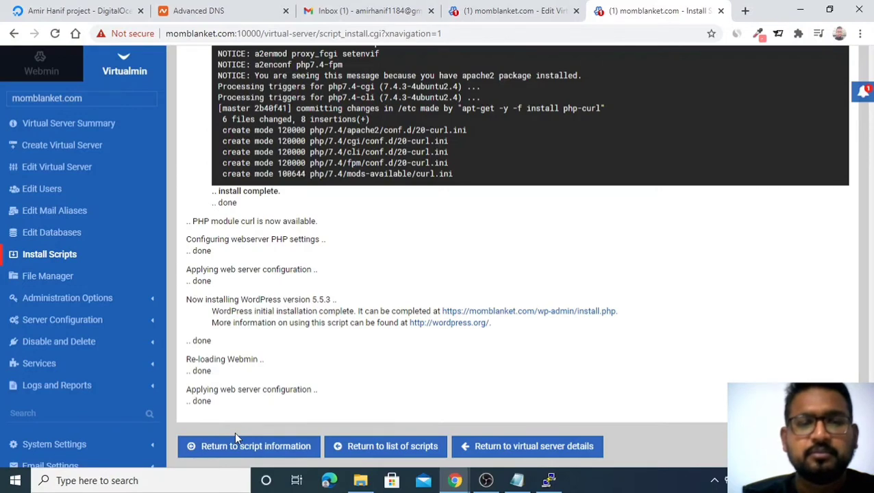
{"action": "left_click", "coordinate": [575, 311]}
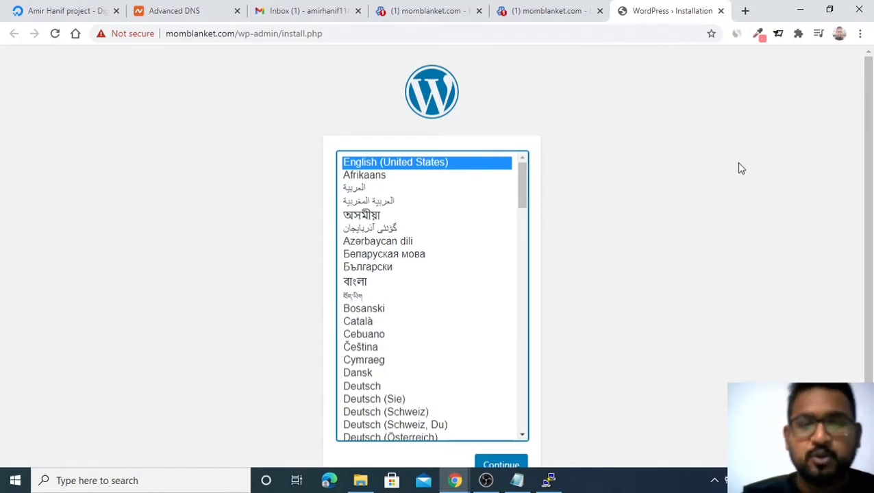
Step: Continue in English (United States) and enter site title momblanket and the admin username
{"action": "scroll", "coordinate": [651, 404], "scroll_direction": "down", "scroll_amount": 1}
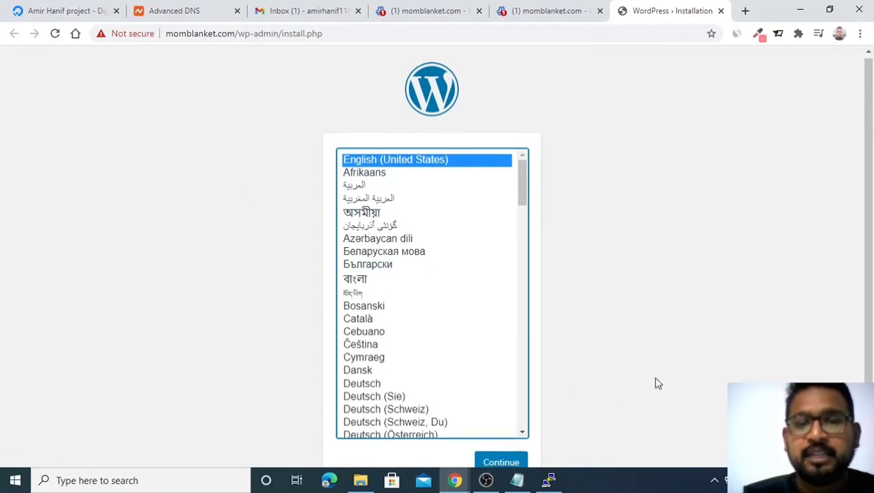
{"action": "scroll", "coordinate": [656, 383], "scroll_direction": "down", "scroll_amount": 1}
{"action": "left_click", "coordinate": [502, 431]}
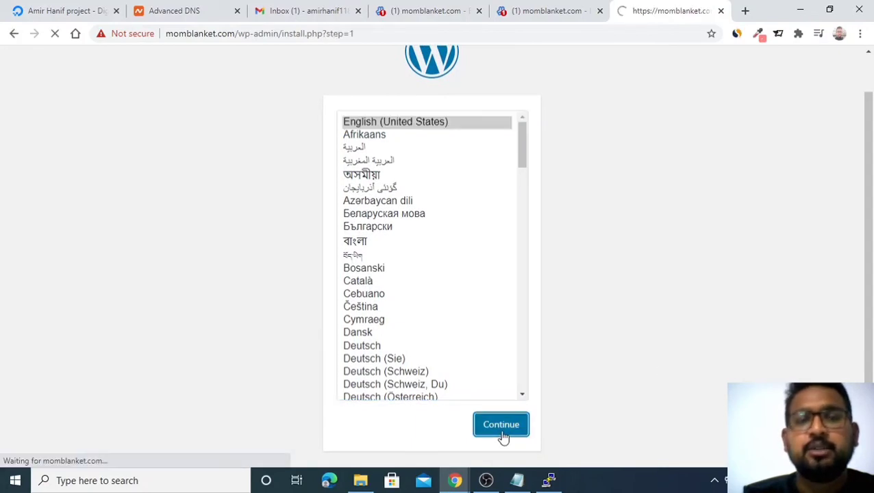
{"action": "scroll", "coordinate": [871, 240], "scroll_direction": "down", "scroll_amount": 2}
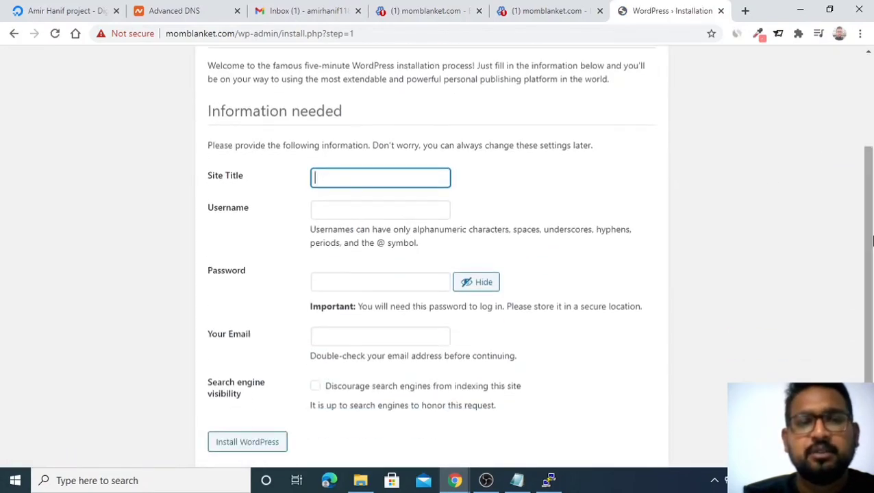
{"action": "type", "text": "momblanket"}
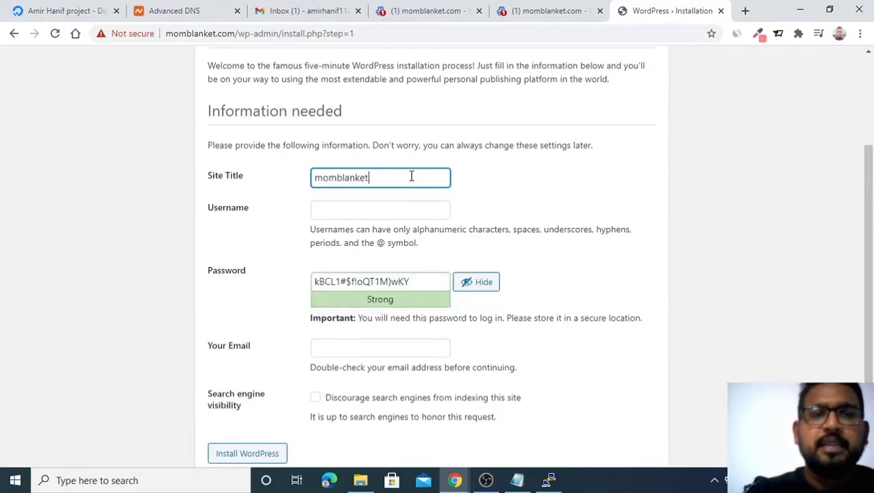
{"action": "key", "text": "Tab"}
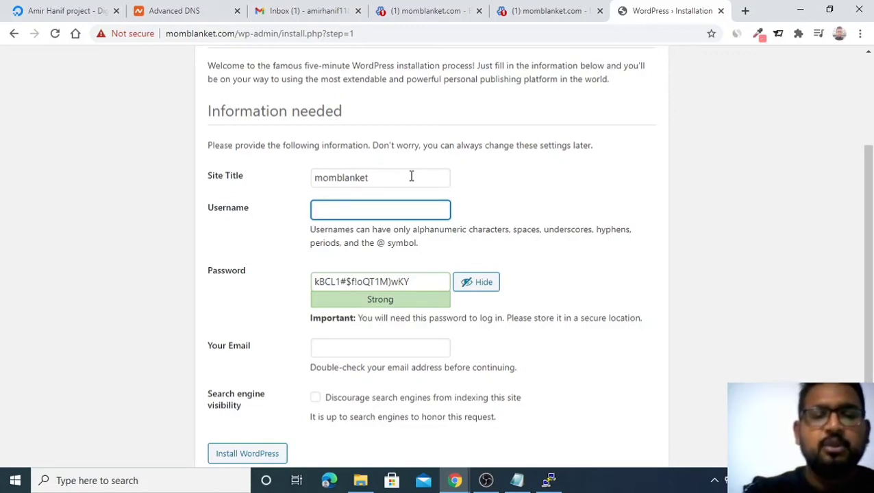
{"action": "type", "text": "for "}
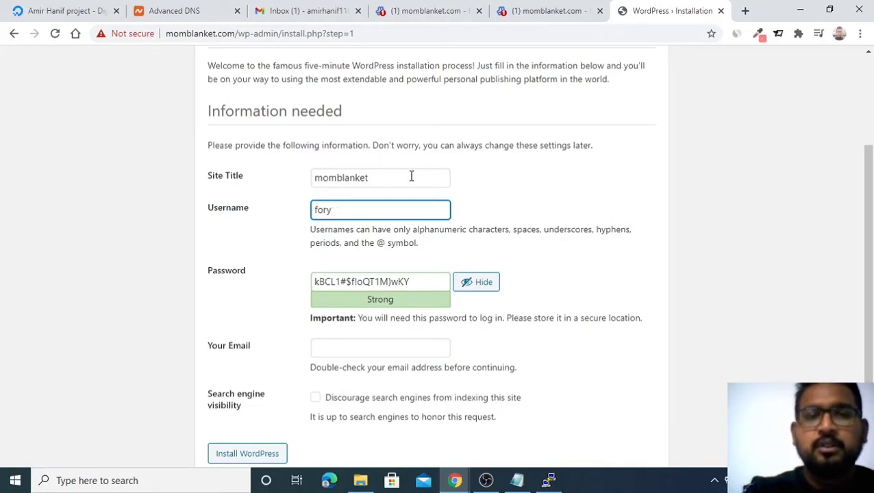
{"action": "type", "text": "outube"}
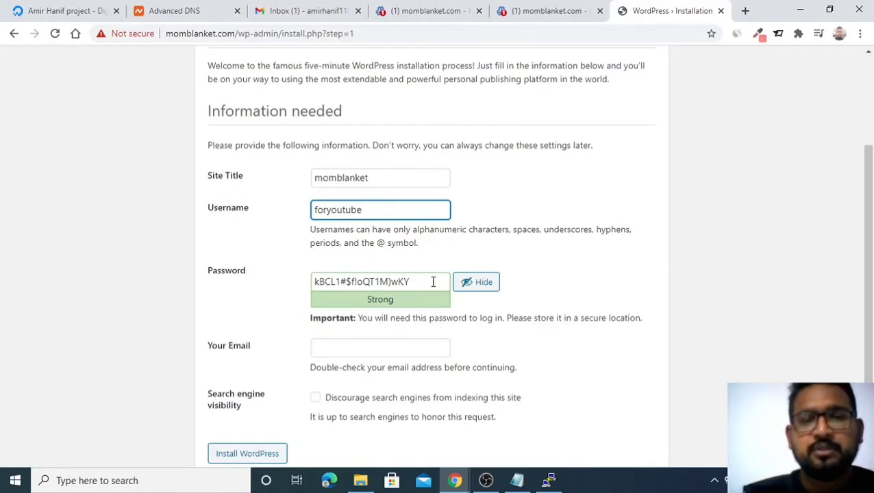
Step: Set the admin password and e-mail, discourage search engine indexing, and install WordPress
{"action": "left_click_drag", "start_coordinate": [432, 282], "coordinate": [287, 283]}
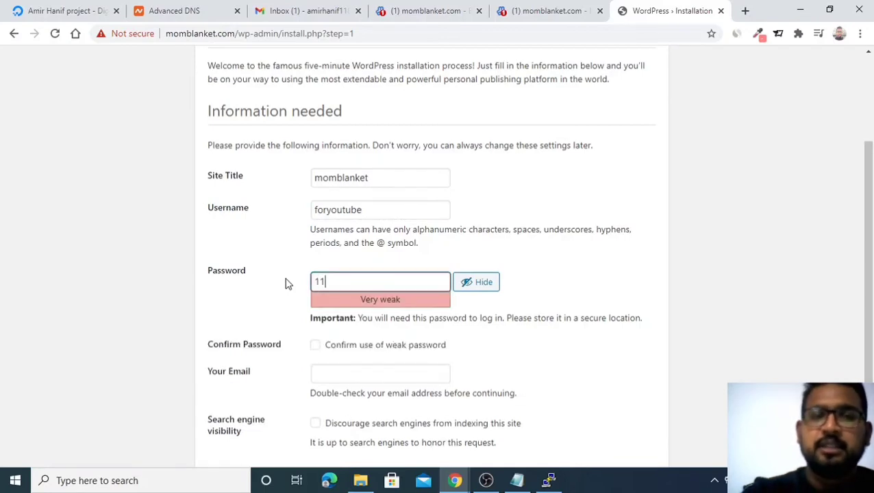
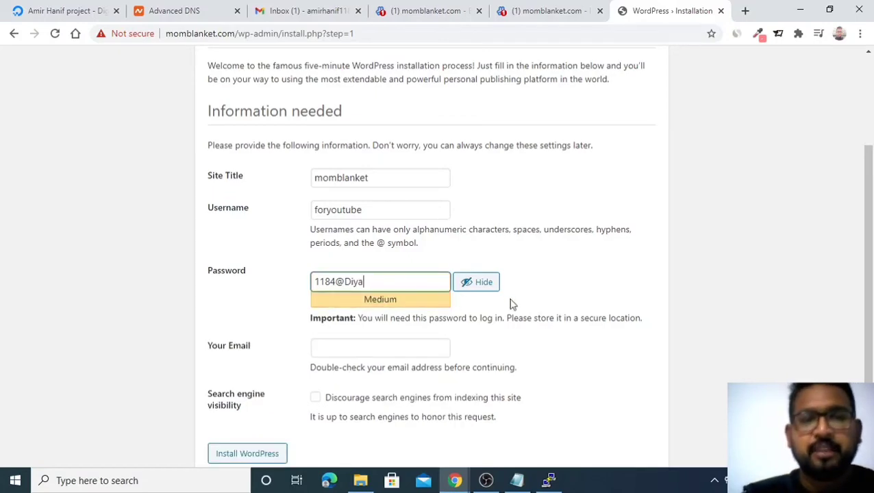
{"action": "scroll", "coordinate": [479, 312], "scroll_direction": "down", "scroll_amount": 1}
{"action": "left_click", "coordinate": [405, 326]}
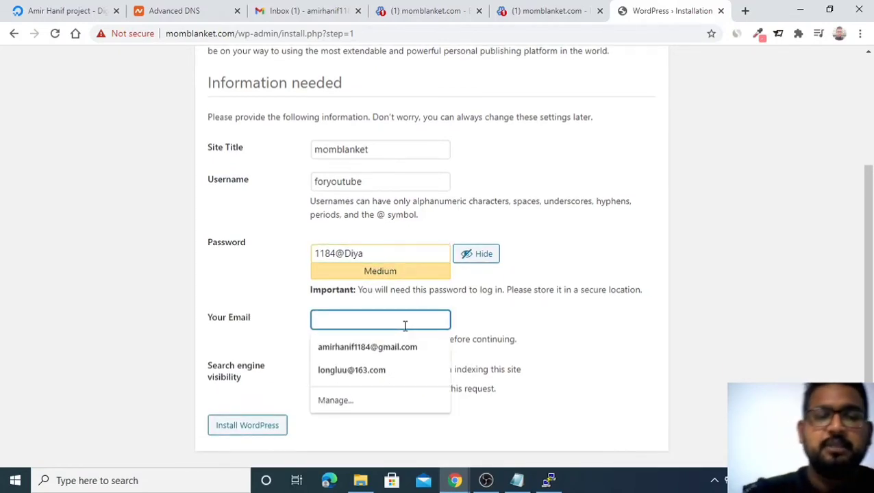
{"action": "left_click", "coordinate": [392, 343]}
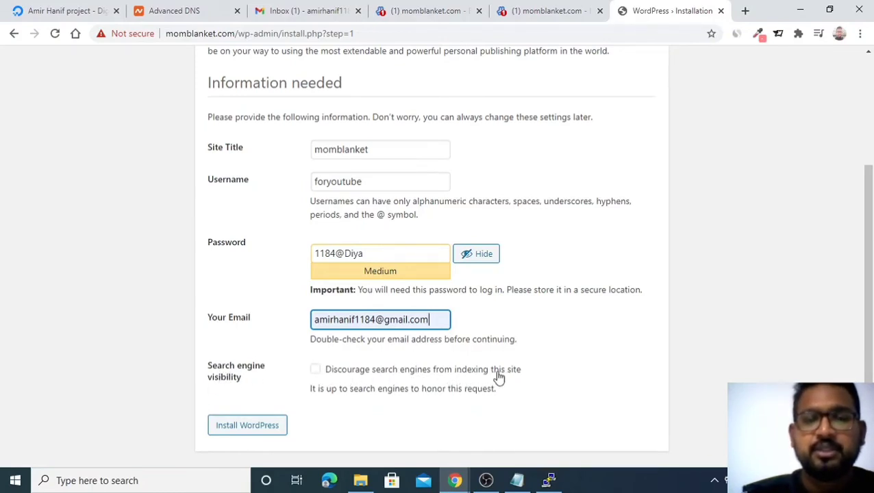
{"action": "left_click", "coordinate": [399, 374]}
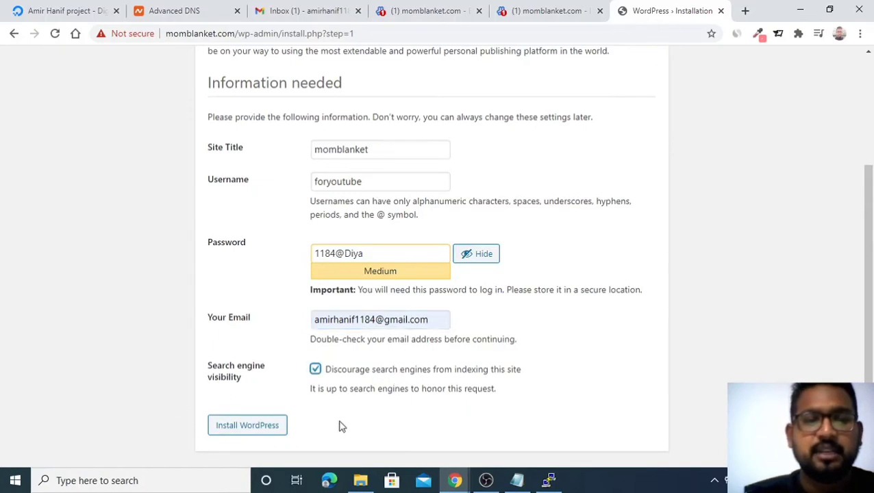
{"action": "left_click", "coordinate": [263, 427]}
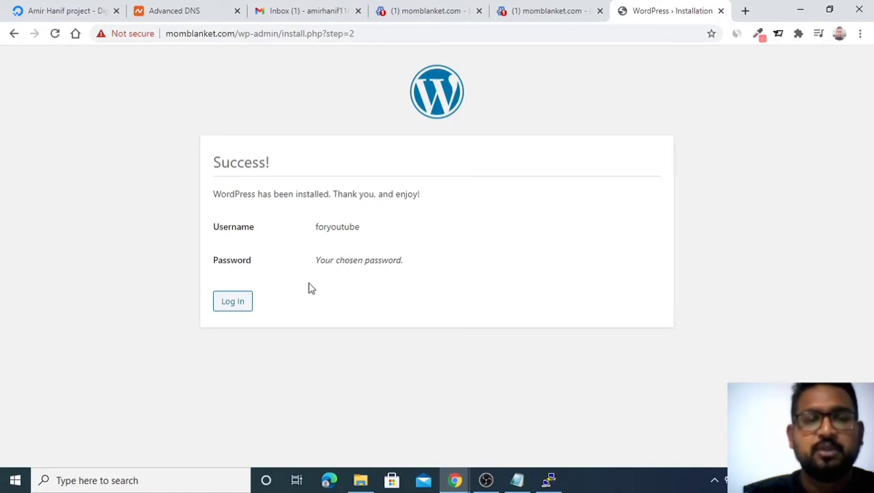
Step: Log in at momblanket.com/wp-login.php with the new admin username and password
{"action": "left_click", "coordinate": [232, 306]}
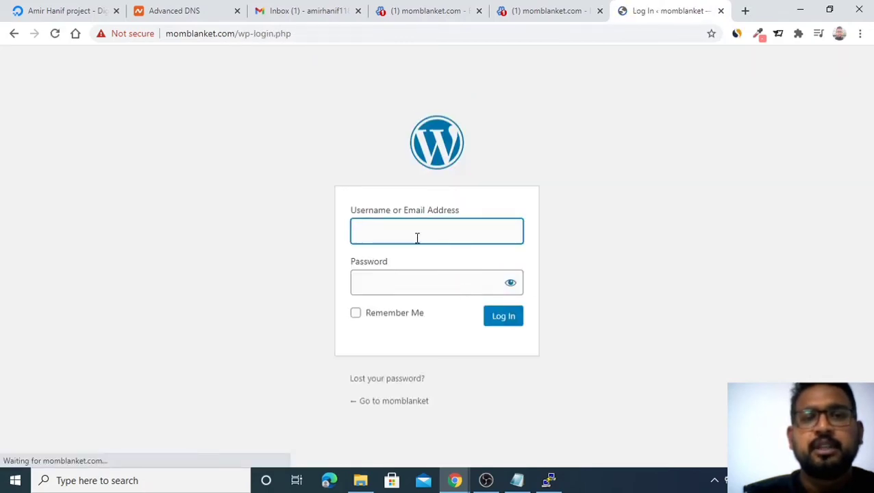
{"action": "left_click", "coordinate": [416, 237]}
{"action": "type", "text": "f"}
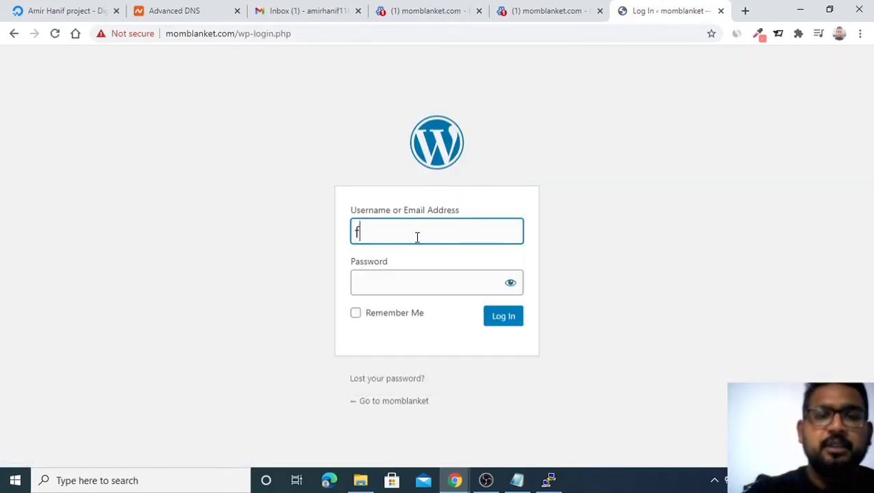
{"action": "type", "text": "oryoutube"}
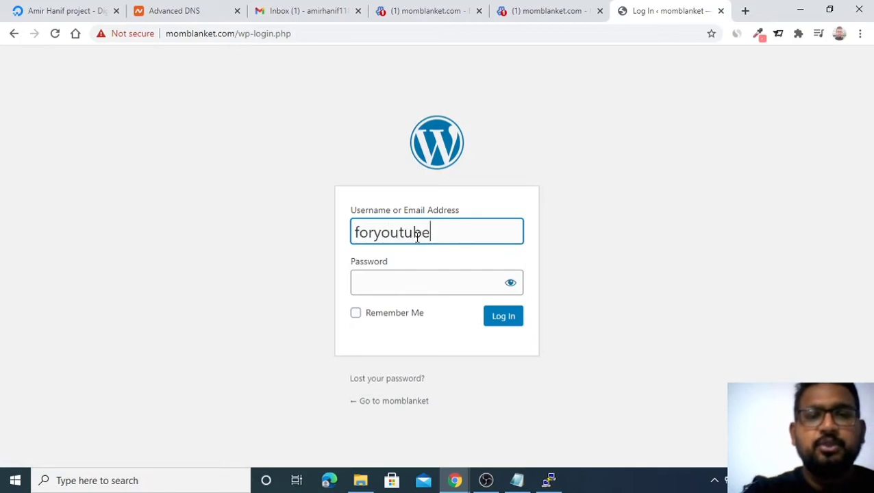
{"action": "key", "text": "Tab"}
{"action": "type", "text": "*****"}
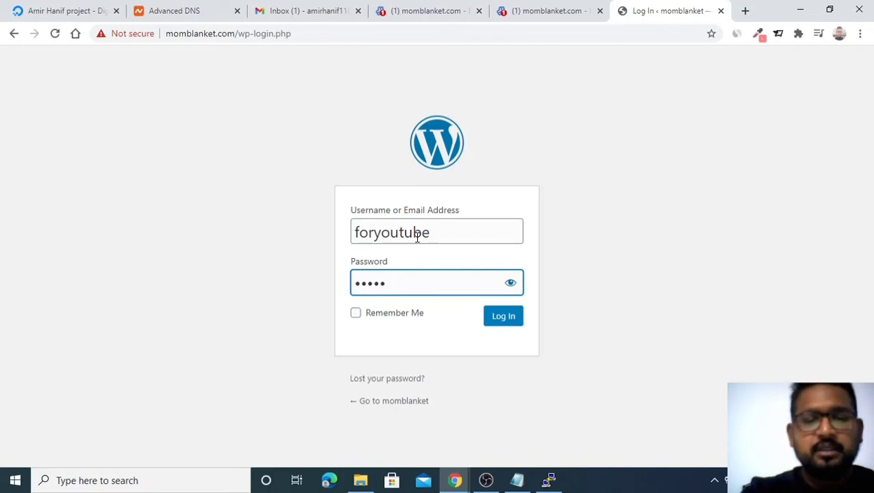
{"action": "type", "text": "****"}
{"action": "key", "text": "Return"}
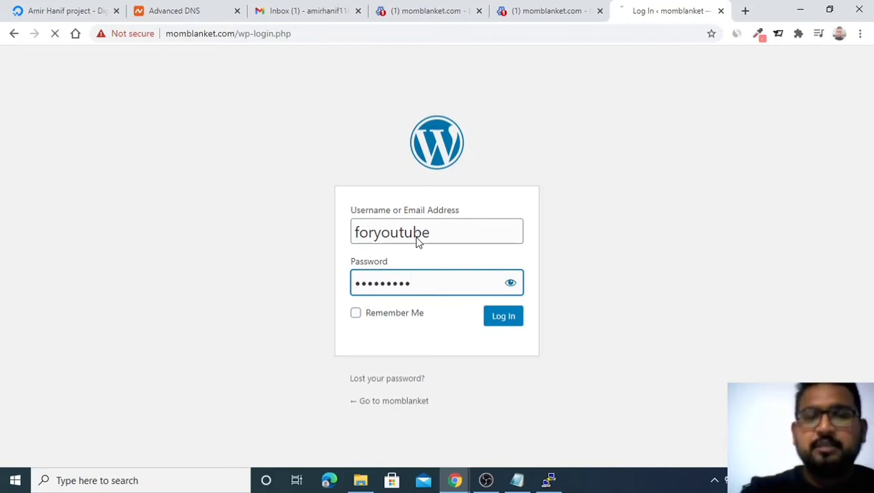
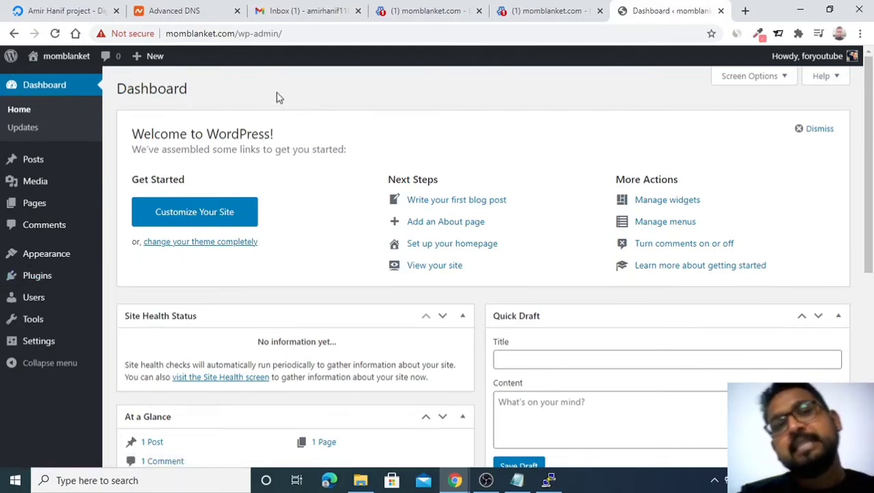
Step: Review the WordPress install results in Virtualmin and view the live momblanket site
{"action": "left_click", "coordinate": [65, 11]}
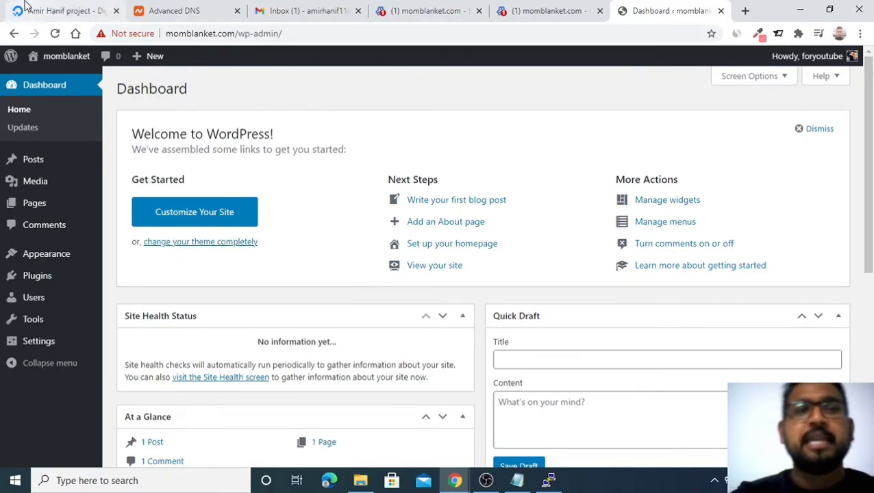
{"action": "left_click", "coordinate": [534, 8]}
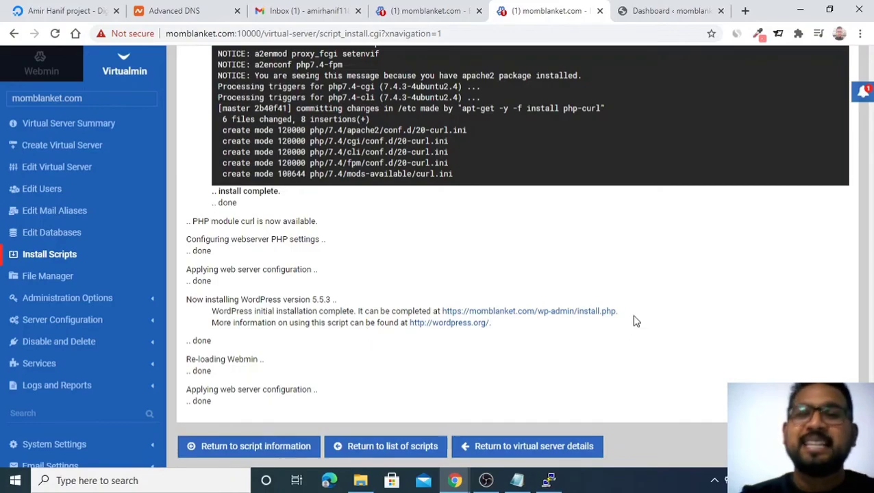
{"action": "scroll", "coordinate": [631, 321], "scroll_direction": "up", "scroll_amount": 15}
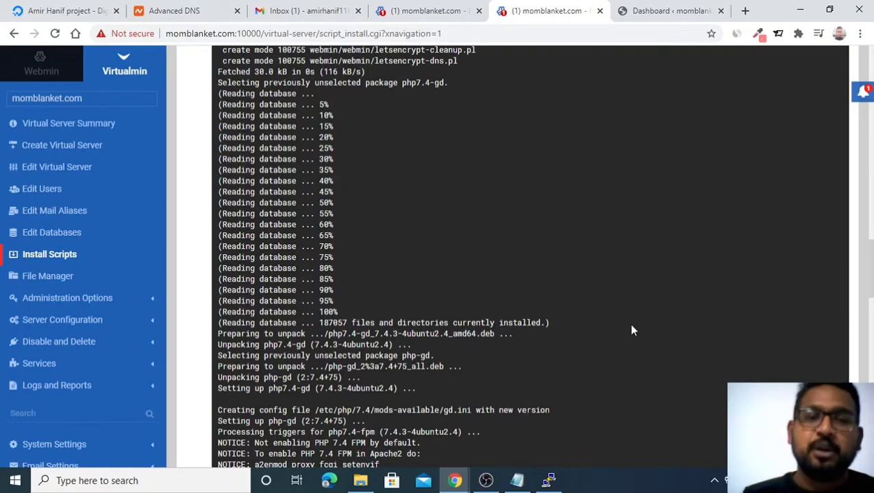
{"action": "scroll", "coordinate": [627, 323], "scroll_direction": "down", "scroll_amount": 10}
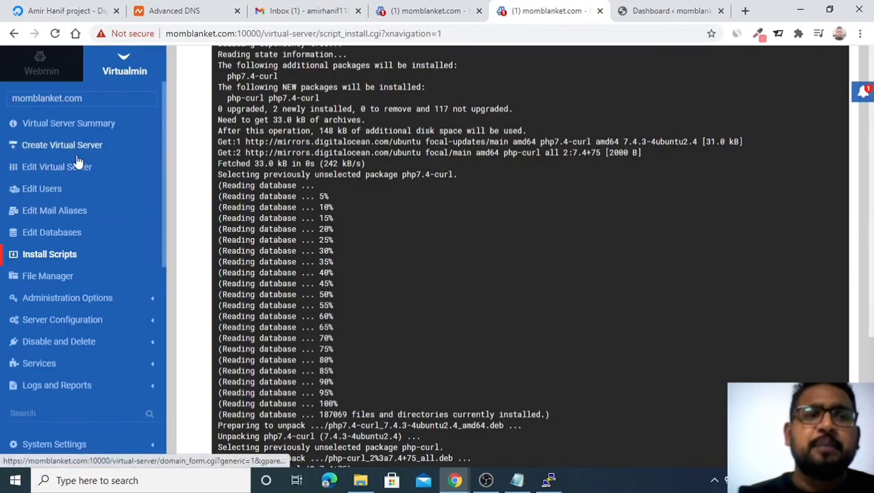
{"action": "scroll", "coordinate": [350, 215], "scroll_direction": "down", "scroll_amount": 8}
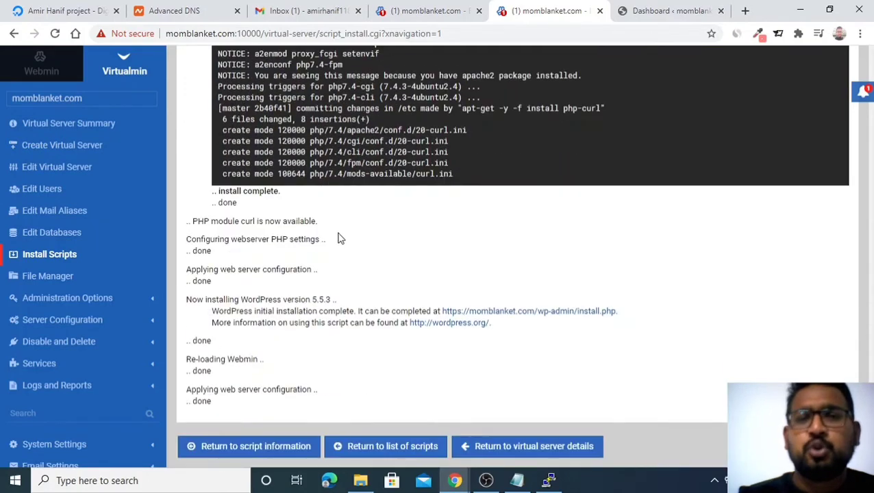
{"action": "left_click", "coordinate": [285, 445]}
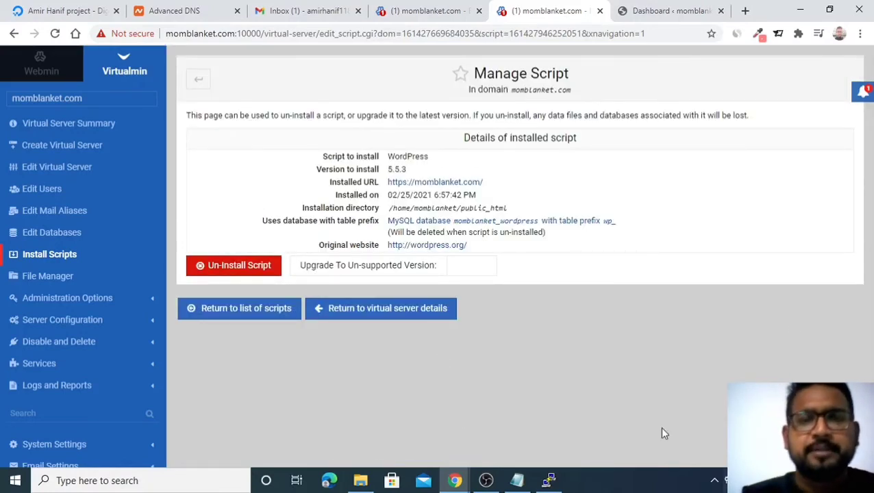
{"action": "key", "text": "ctrl+Tab"}
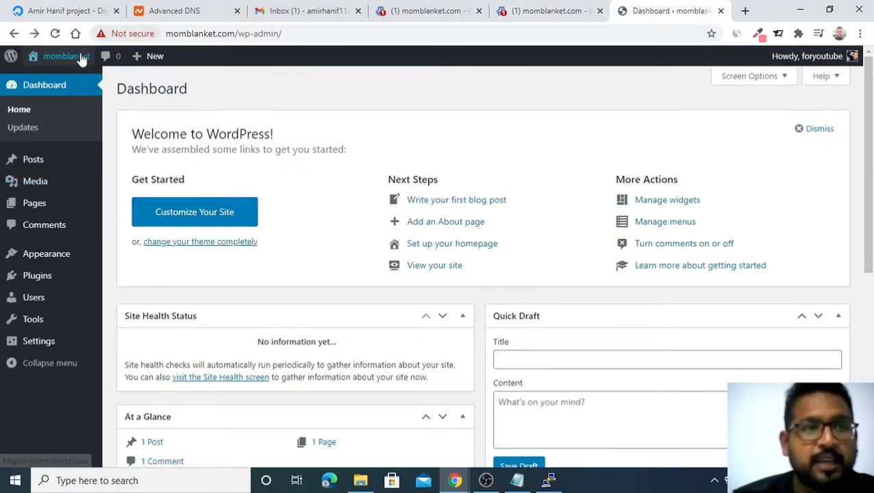
{"action": "left_click", "coordinate": [55, 76]}
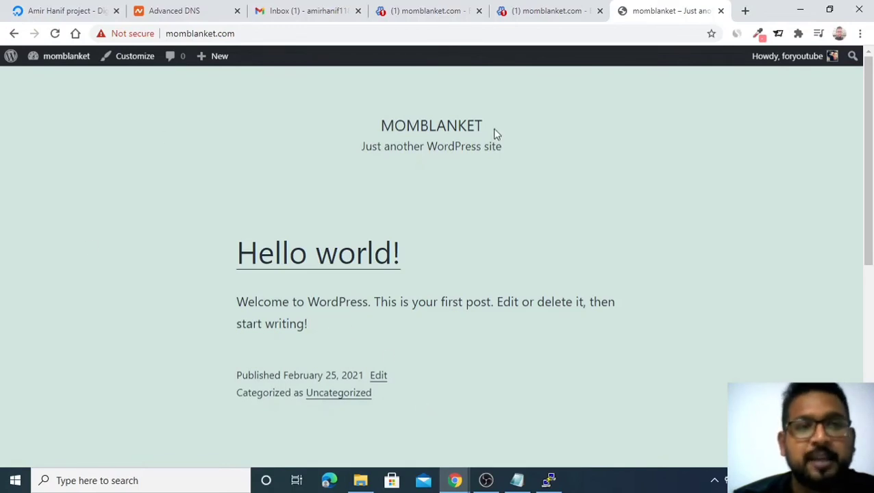
{"action": "mouse_move", "coordinate": [69, 60]}
{"action": "left_click", "coordinate": [67, 80]}
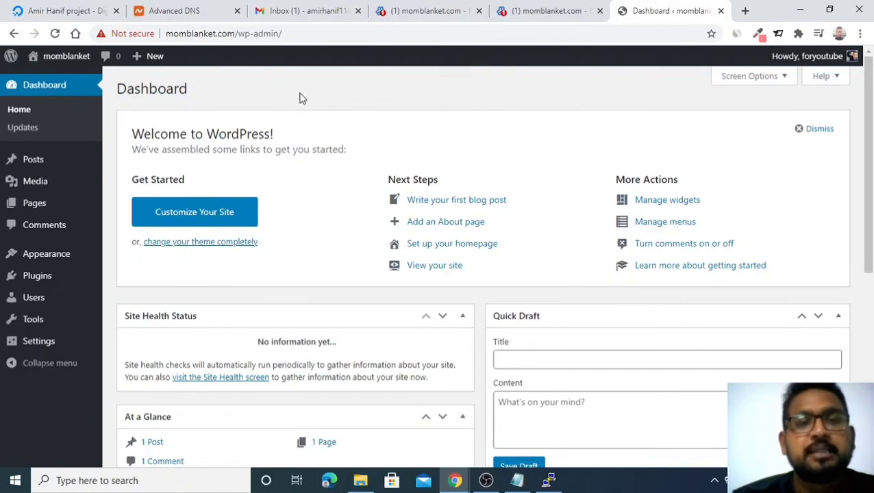
Step: Start a new A Record in momblanket.com's Namecheap Advanced DNS host records
{"action": "left_click", "coordinate": [193, 12]}
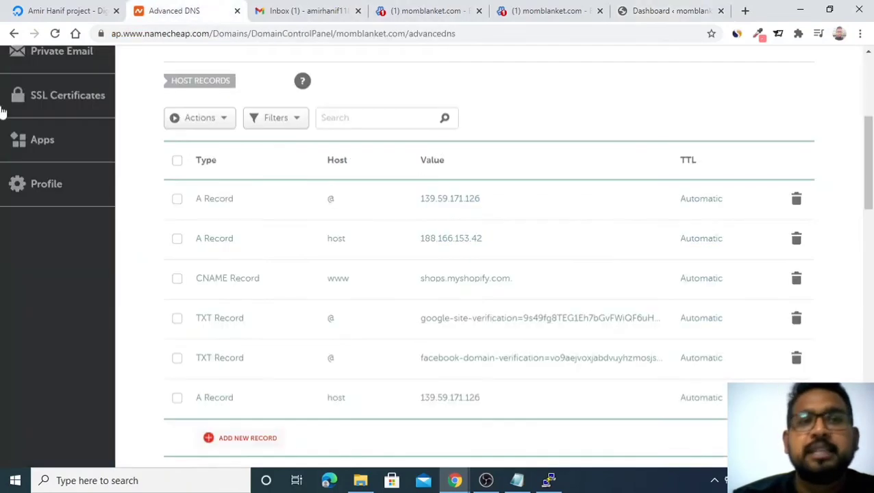
{"action": "scroll", "coordinate": [315, 242], "scroll_direction": "down", "scroll_amount": 2}
{"action": "scroll", "coordinate": [414, 236], "scroll_direction": "up", "scroll_amount": 3}
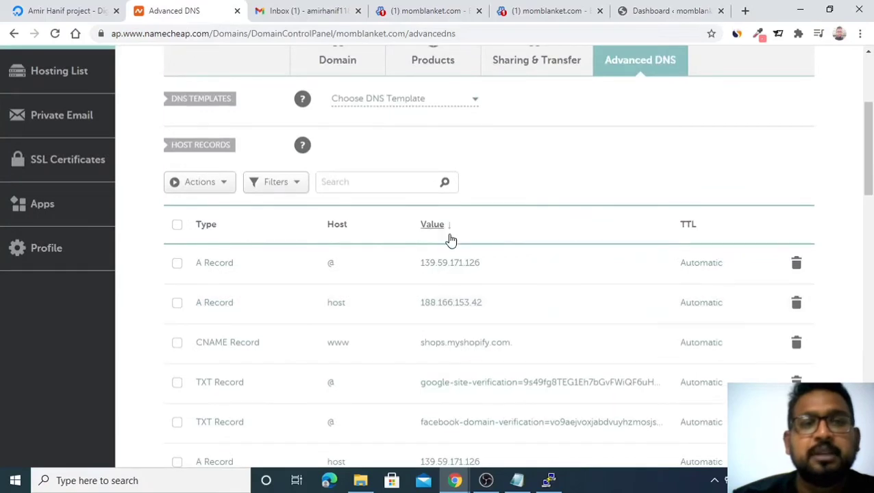
{"action": "scroll", "coordinate": [486, 246], "scroll_direction": "down", "scroll_amount": 3}
{"action": "scroll", "coordinate": [575, 259], "scroll_direction": "up", "scroll_amount": 3}
{"action": "scroll", "coordinate": [573, 254], "scroll_direction": "down", "scroll_amount": 3}
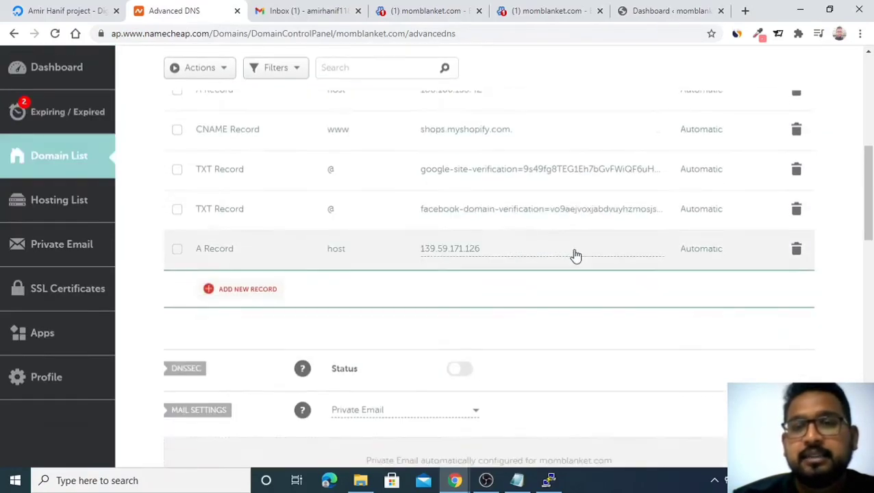
{"action": "scroll", "coordinate": [574, 254], "scroll_direction": "down", "scroll_amount": 2}
{"action": "scroll", "coordinate": [359, 230], "scroll_direction": "up", "scroll_amount": 2}
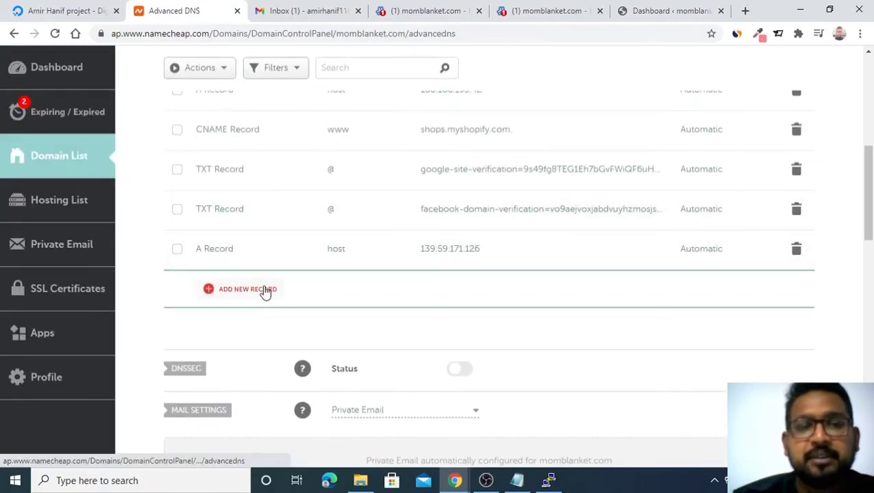
{"action": "left_click", "coordinate": [265, 291]}
{"action": "left_click", "coordinate": [176, 289]}
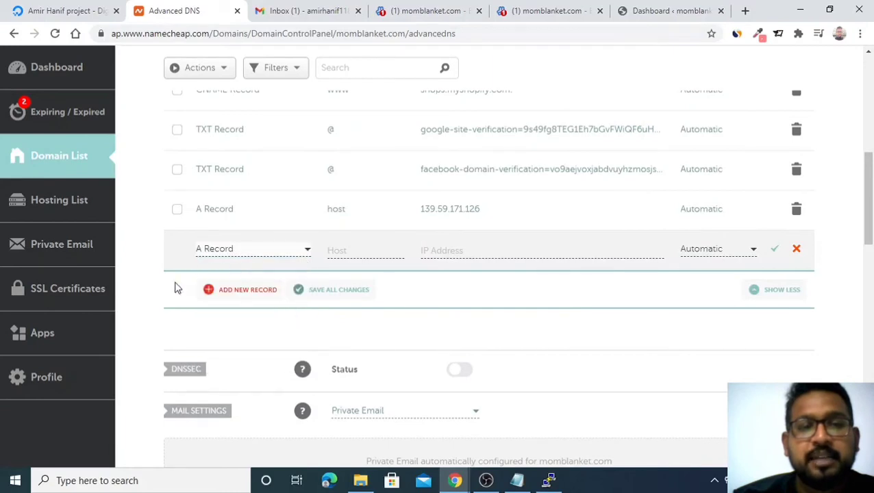
{"action": "left_click", "coordinate": [372, 248]}
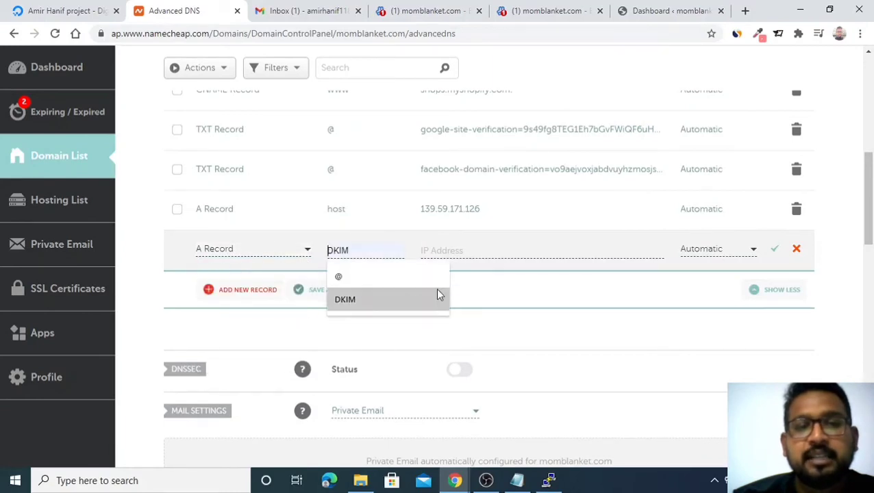
Step: Copy server IP 139.59.171.126 into the new record, set host to blog, and save it
{"action": "left_click", "coordinate": [496, 214]}
{"action": "left_click_drag", "start_coordinate": [492, 211], "coordinate": [430, 213]}
{"action": "right_click", "coordinate": [445, 213]}
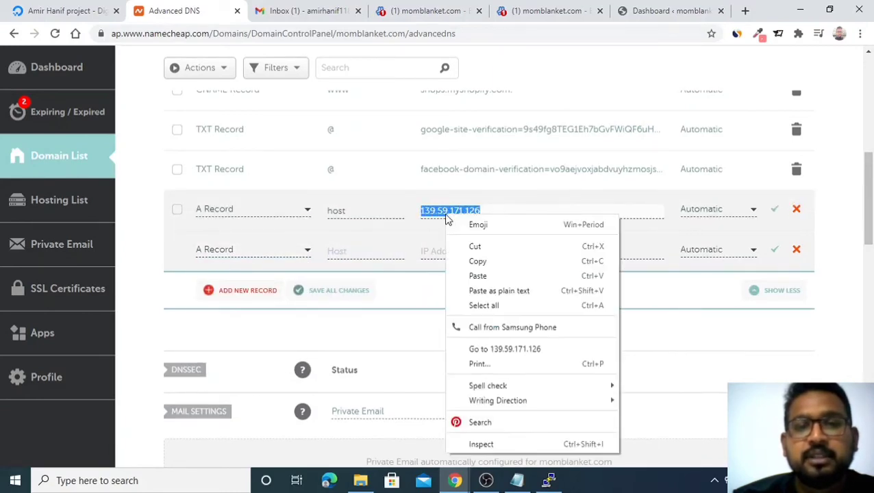
{"action": "left_click", "coordinate": [473, 264]}
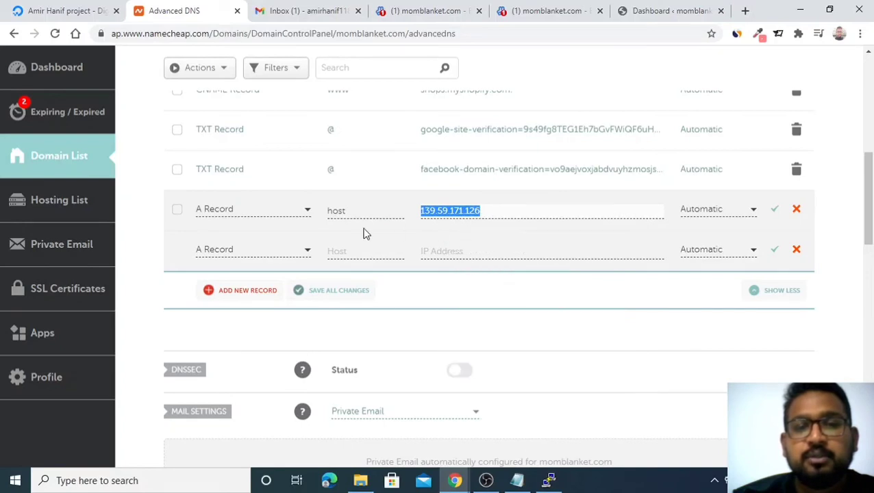
{"action": "left_click", "coordinate": [486, 250]}
{"action": "key", "text": "ctrl+v"}
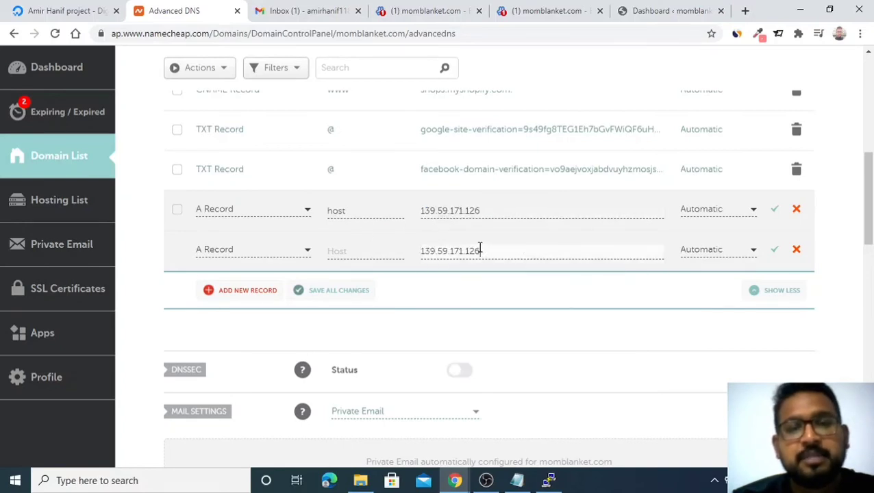
{"action": "left_click", "coordinate": [345, 251]}
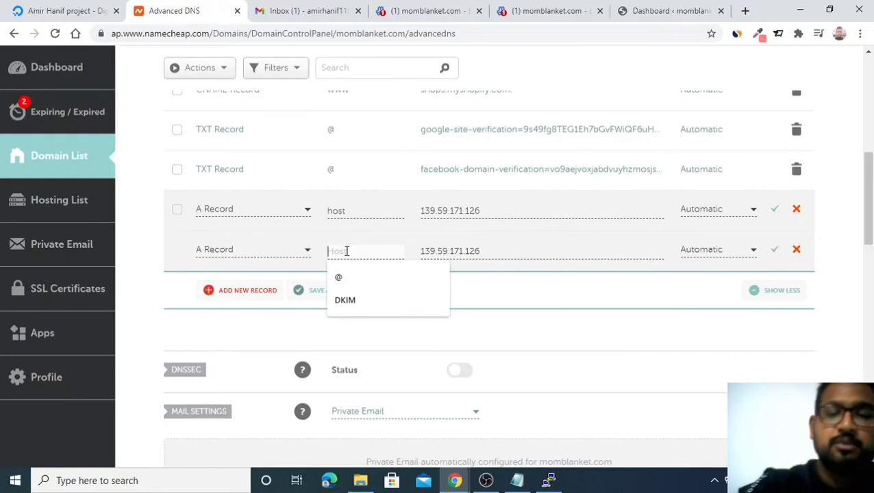
{"action": "type", "text": "Blog"}
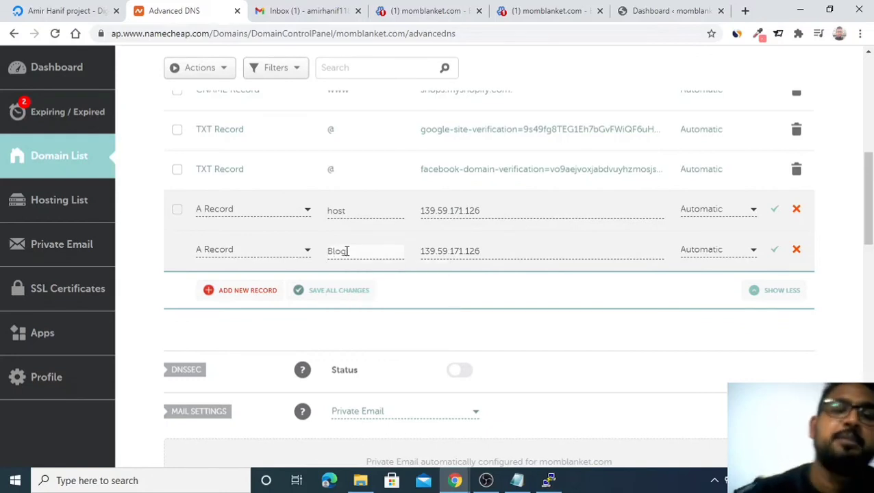
{"action": "key", "text": "BackSpace"}
{"action": "key", "text": "BackSpace"}
{"action": "key", "text": "BackSpace"}
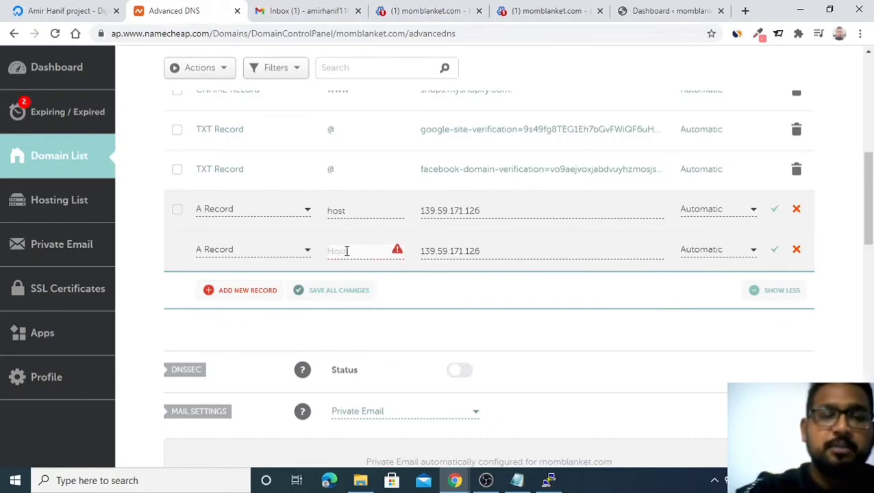
{"action": "type", "text": "blog"}
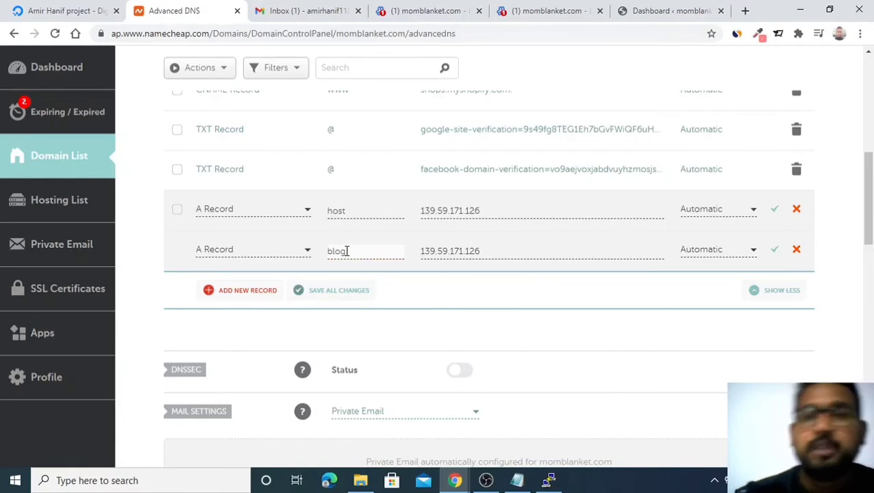
{"action": "left_click", "coordinate": [774, 252]}
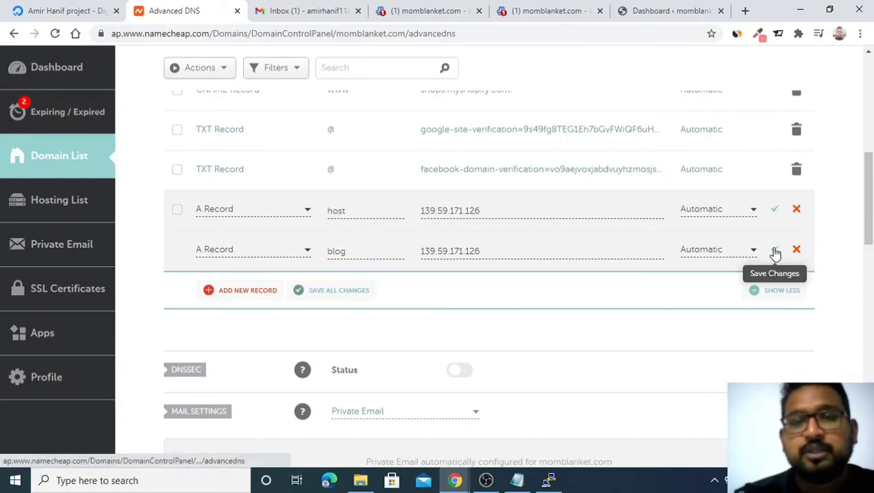
{"action": "left_click", "coordinate": [775, 253]}
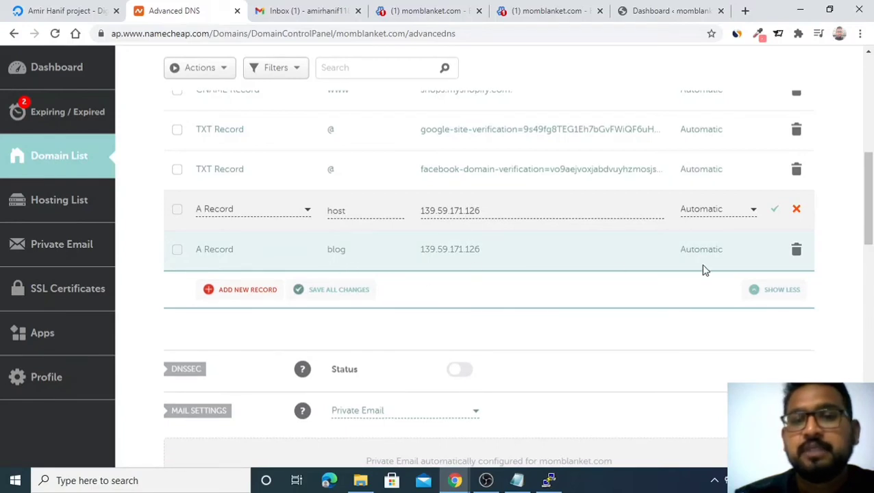
Step: Return to the momblanket.com server in Virtualmin and open Create Virtual Server as a Sub-server
{"action": "left_click", "coordinate": [52, 12]}
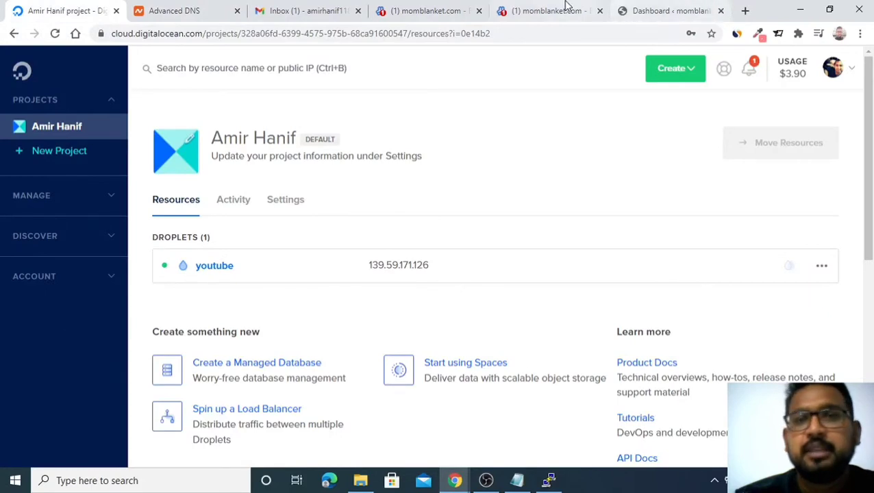
{"action": "left_click", "coordinate": [395, 9]}
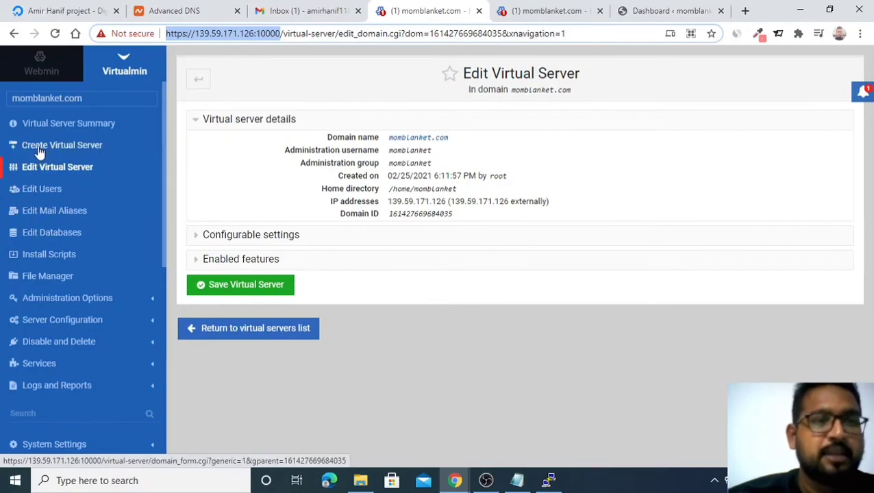
{"action": "left_click", "coordinate": [61, 150]}
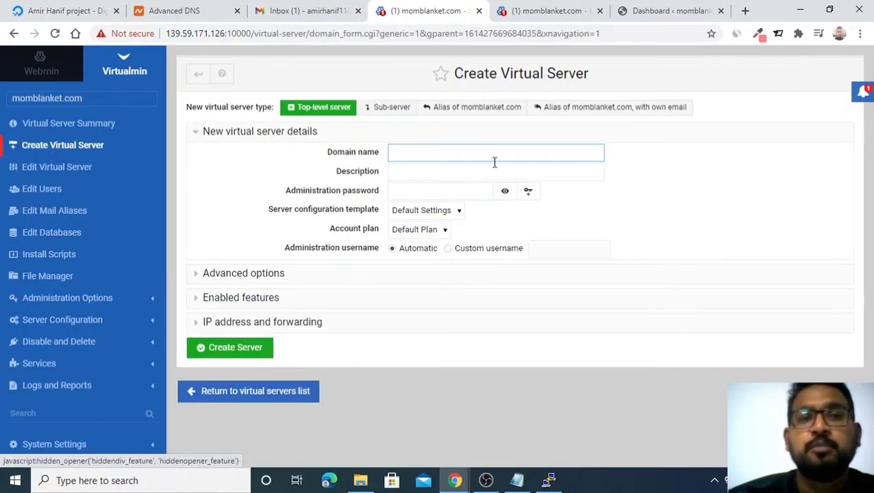
{"action": "left_click", "coordinate": [391, 108]}
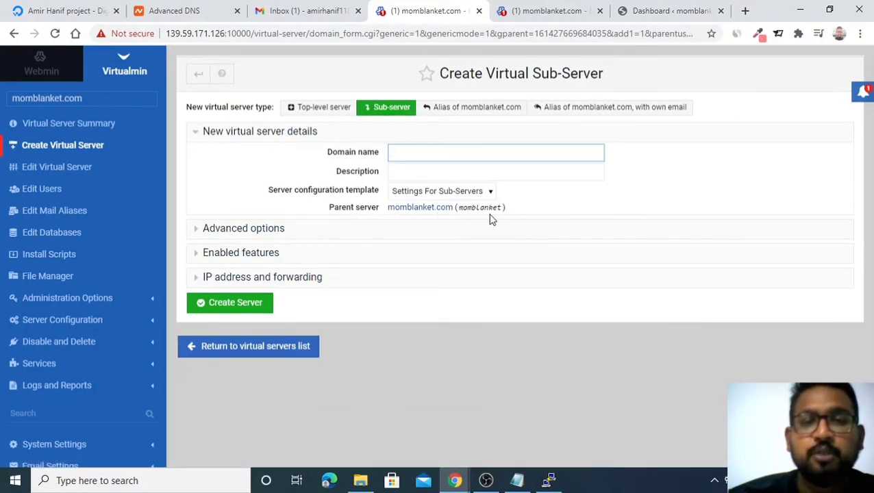
Step: Enter blog.momblanket.com as the sub-server's domain name
{"action": "left_click", "coordinate": [435, 153]}
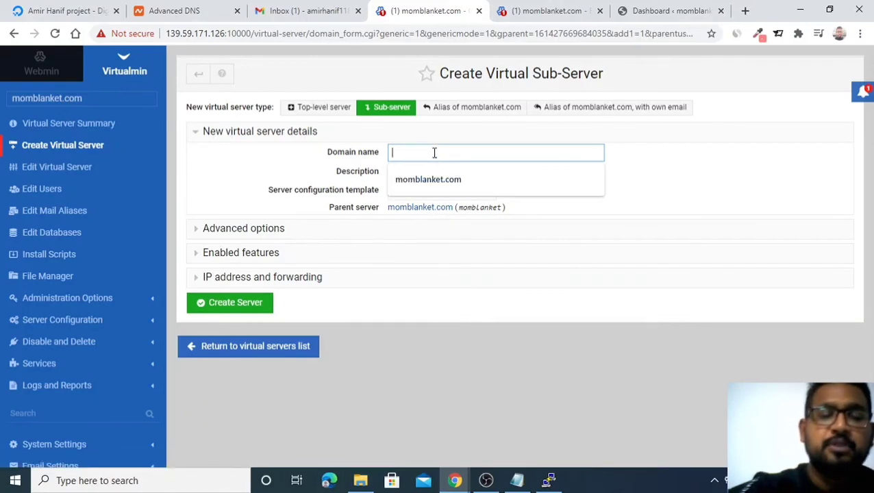
{"action": "type", "text": "b"}
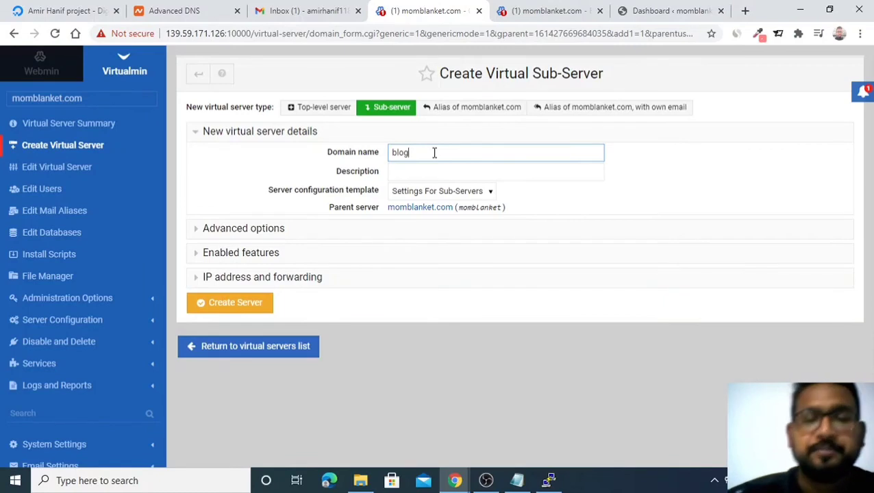
{"action": "type", "text": "log"}
{"action": "type", "text": ".momblanket.com"}
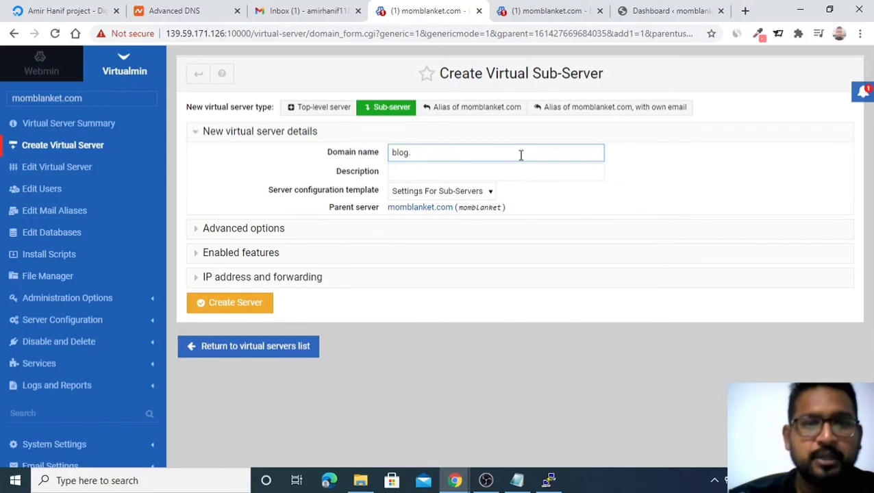
{"action": "type", "text": ".momblanket.com"}
Step: Expand Enabled features and tick Setup SSL website too?
{"action": "left_click", "coordinate": [216, 276]}
{"action": "scroll", "coordinate": [400, 324], "scroll_direction": "down", "scroll_amount": 1}
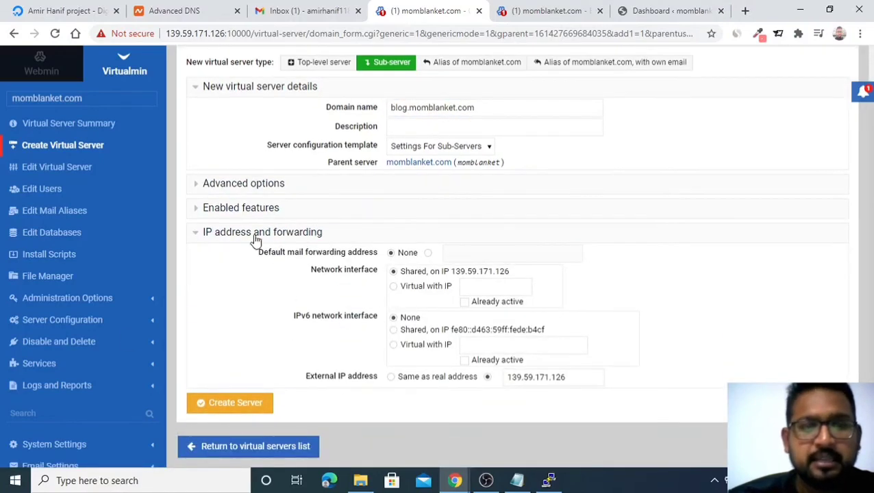
{"action": "left_click", "coordinate": [221, 211]}
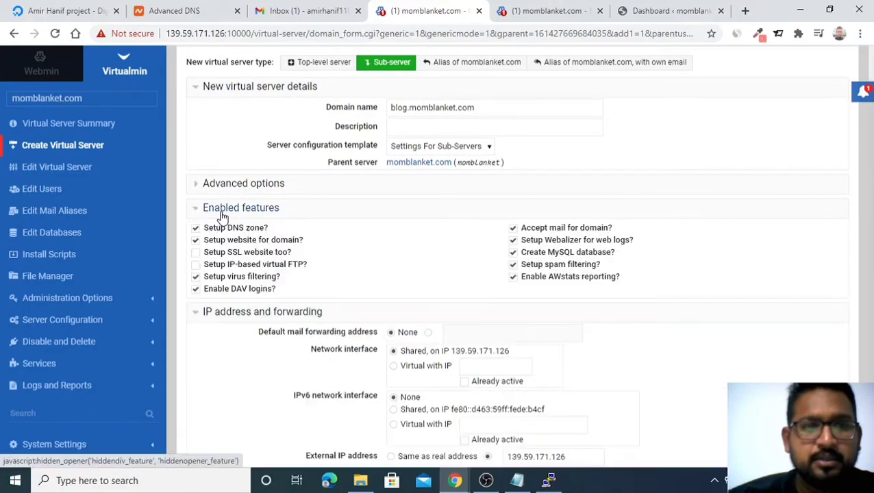
{"action": "left_click", "coordinate": [220, 258]}
{"action": "left_click", "coordinate": [195, 252]}
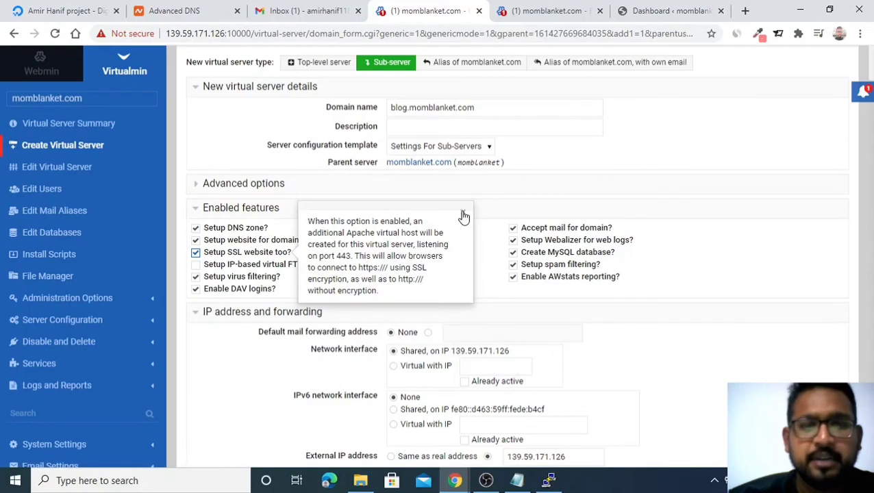
{"action": "left_click", "coordinate": [462, 214]}
{"action": "scroll", "coordinate": [449, 283], "scroll_direction": "down", "scroll_amount": 2}
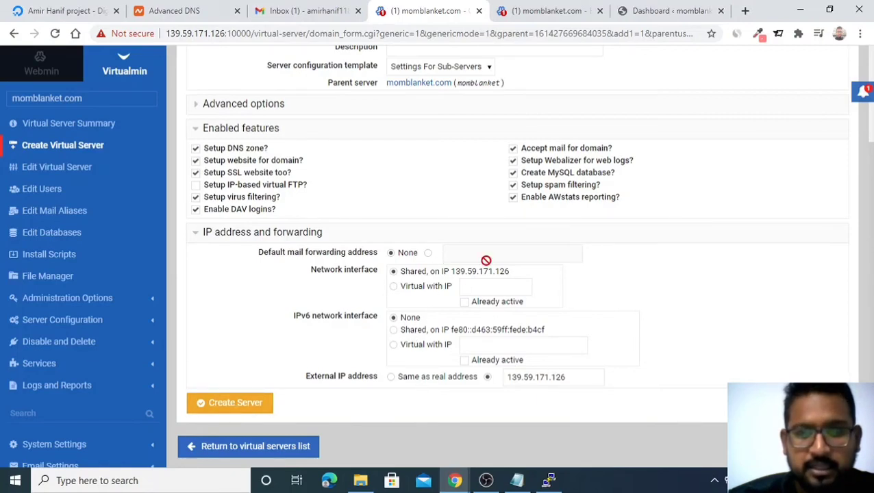
{"action": "scroll", "coordinate": [308, 282], "scroll_direction": "up", "scroll_amount": 2}
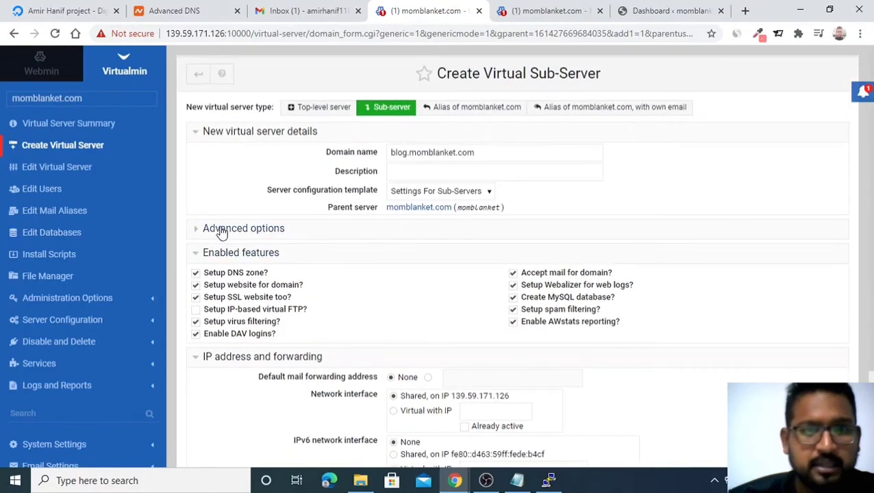
Step: Check the advanced options and create the blog.momblanket.com sub-server
{"action": "left_click", "coordinate": [221, 232]}
{"action": "scroll", "coordinate": [600, 257], "scroll_direction": "down", "scroll_amount": 1}
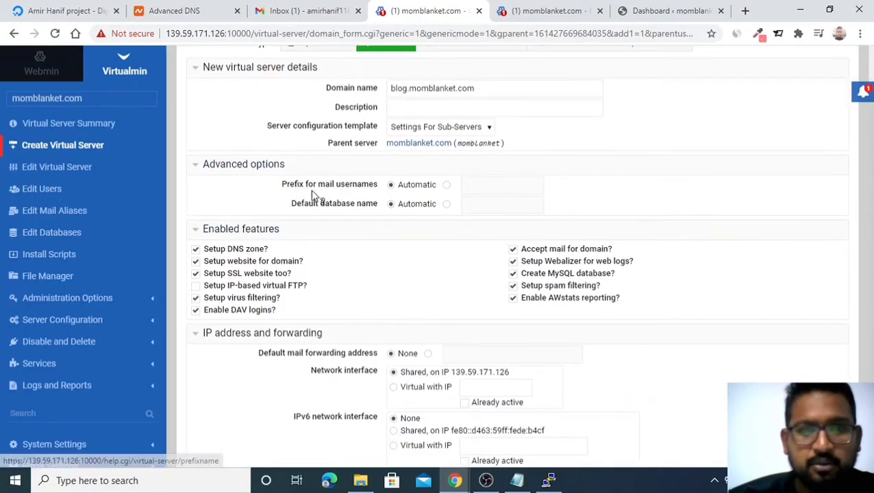
{"action": "left_click", "coordinate": [214, 168]}
{"action": "scroll", "coordinate": [389, 297], "scroll_direction": "down", "scroll_amount": 1}
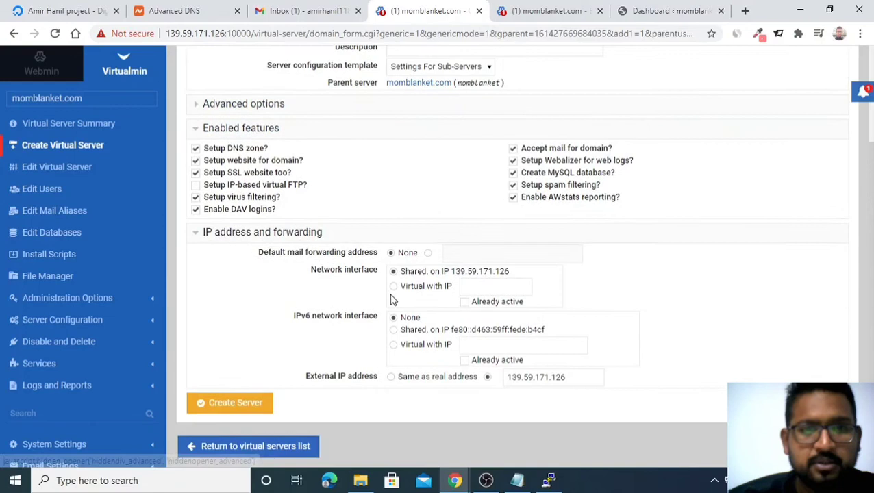
{"action": "left_click", "coordinate": [250, 404]}
{"action": "scroll", "coordinate": [629, 317], "scroll_direction": "up", "scroll_amount": 1}
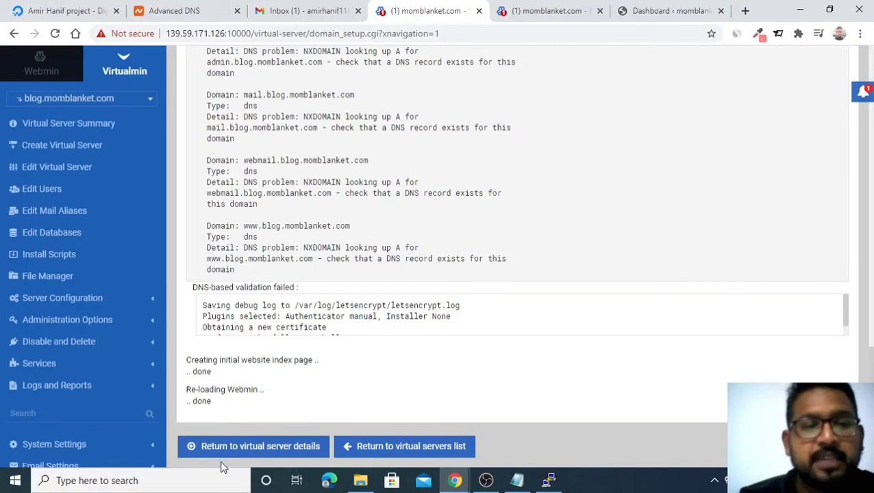
Step: Go back to blog.momblanket.com's server details and open its Install Scripts page
{"action": "left_click", "coordinate": [239, 452]}
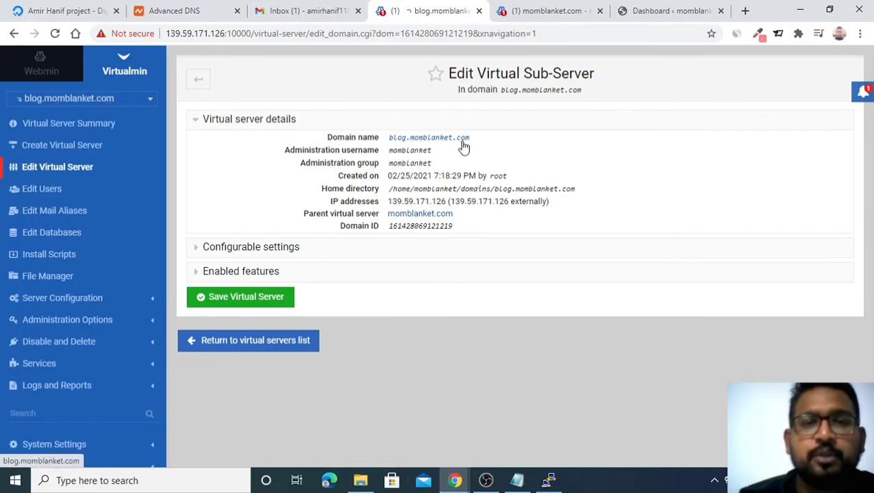
{"action": "left_click", "coordinate": [56, 264]}
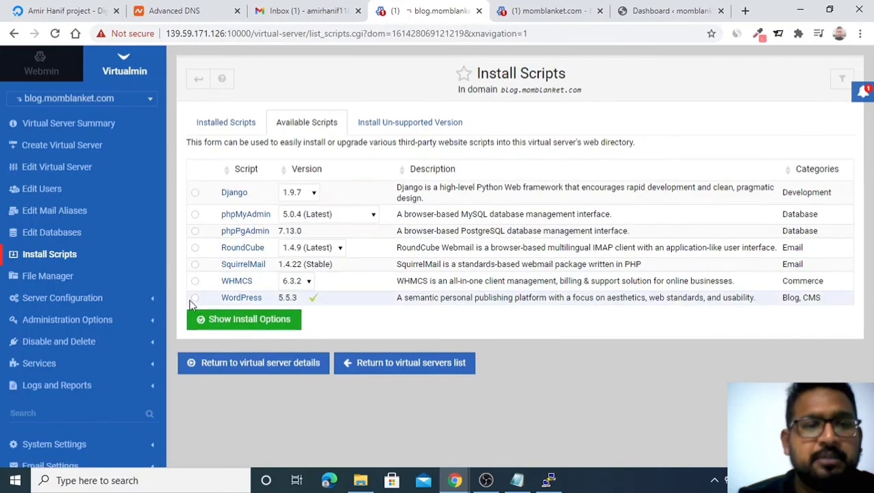
Step: Install WordPress 5.5.3 at top level on blog.momblanket.com, confirming the existing web directory
{"action": "left_click", "coordinate": [195, 298]}
{"action": "left_click", "coordinate": [241, 321]}
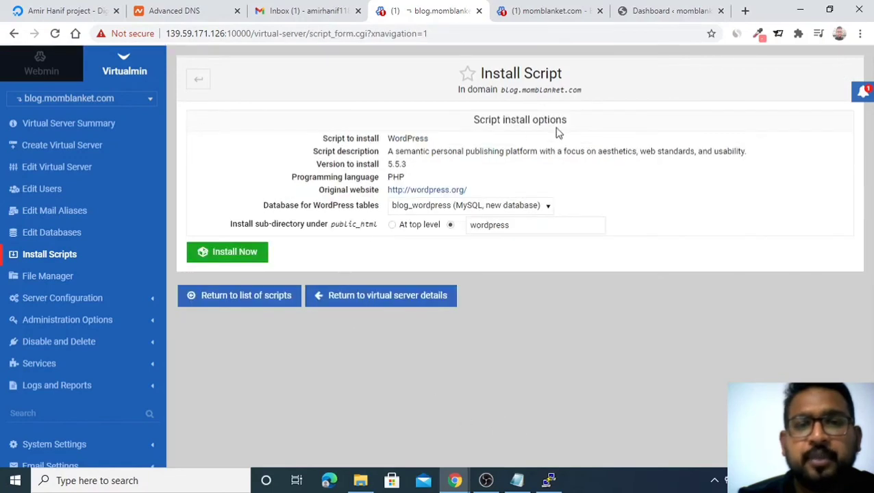
{"action": "left_click", "coordinate": [418, 226]}
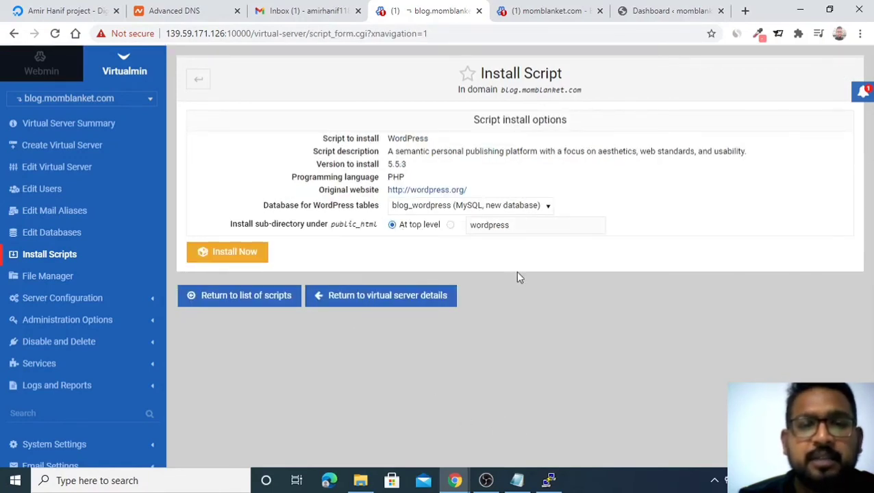
{"action": "left_click", "coordinate": [210, 253]}
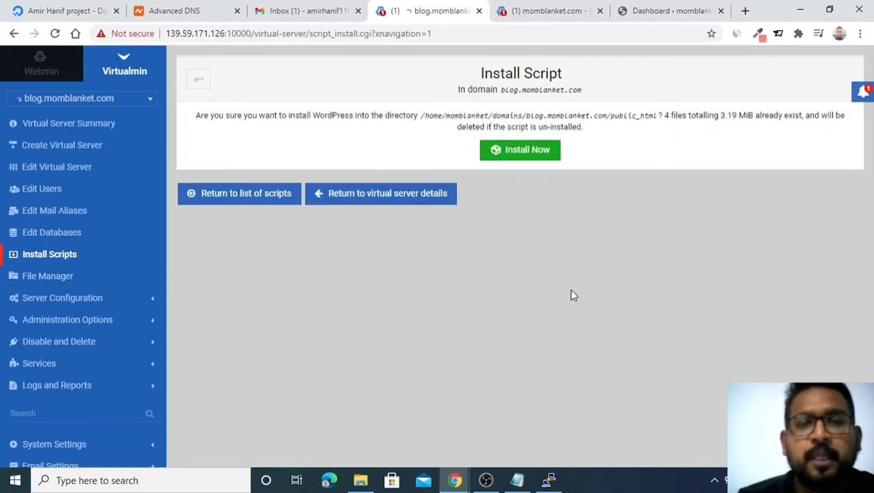
{"action": "left_click", "coordinate": [529, 159]}
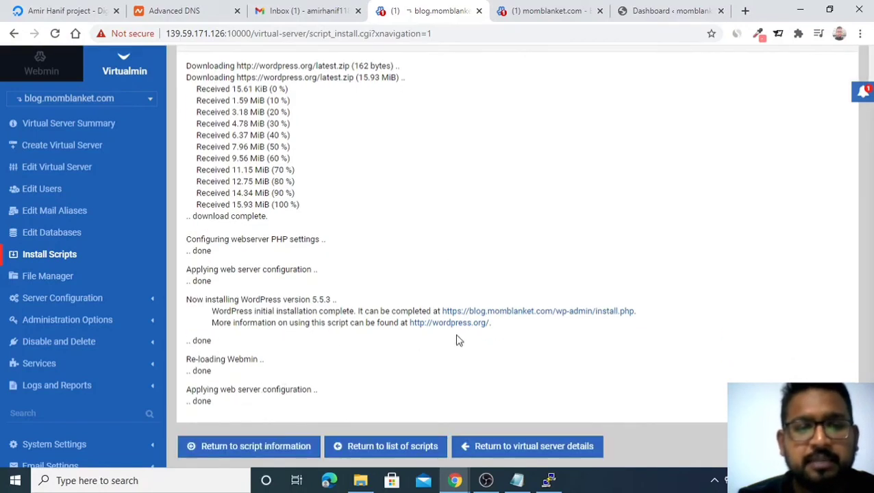
Step: Open the blog's setup page past the certificate warning and continue in English (United States)
{"action": "left_click", "coordinate": [580, 312]}
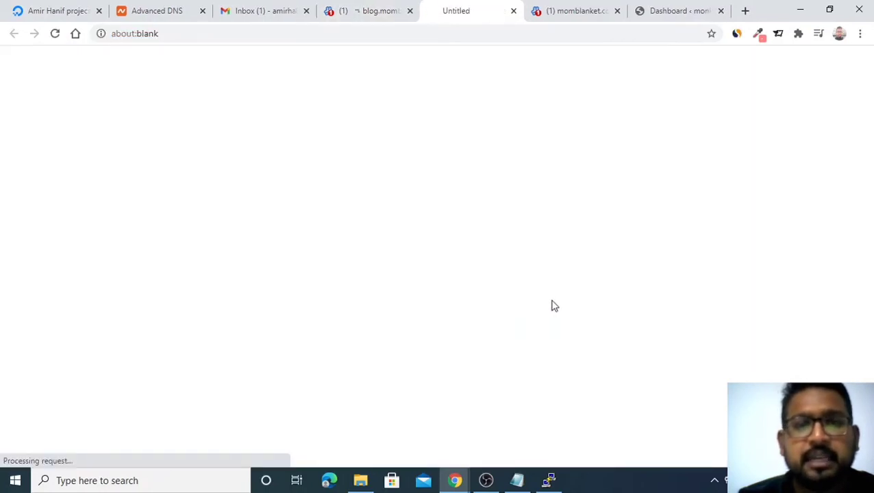
{"action": "left_click", "coordinate": [279, 365]}
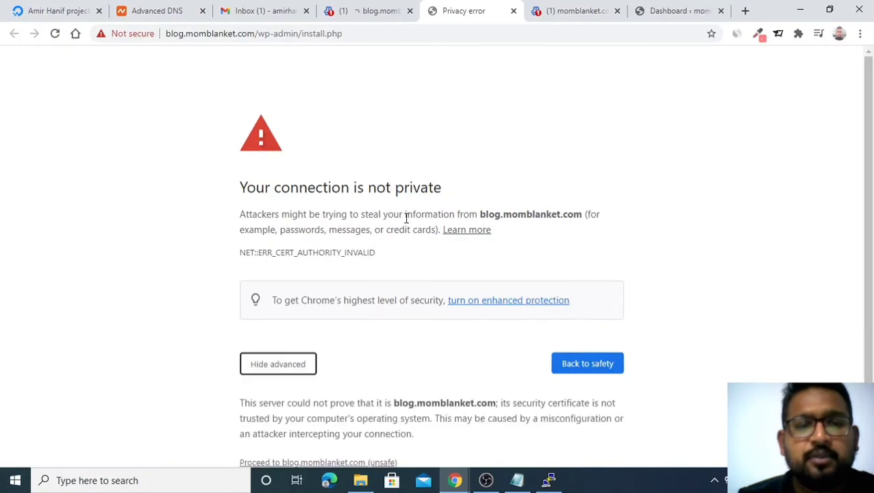
{"action": "scroll", "coordinate": [354, 419], "scroll_direction": "down", "scroll_amount": 1}
{"action": "left_click", "coordinate": [365, 428]}
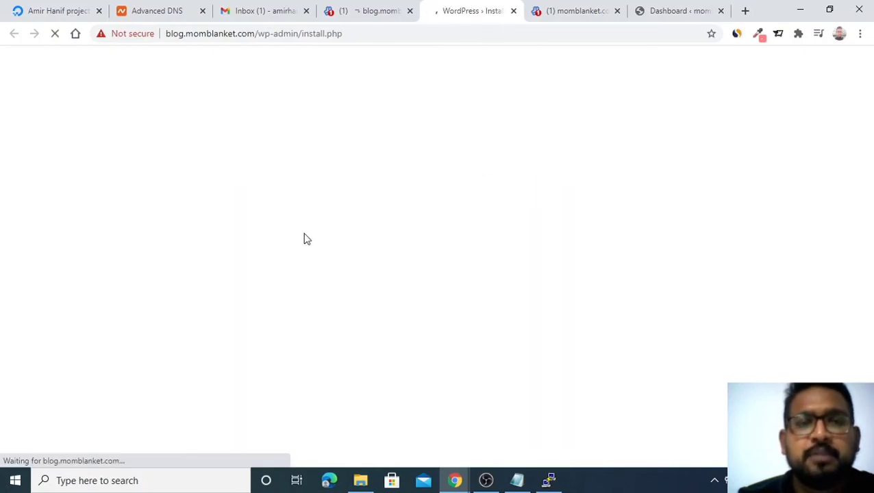
{"action": "scroll", "coordinate": [684, 304], "scroll_direction": "down", "scroll_amount": 1}
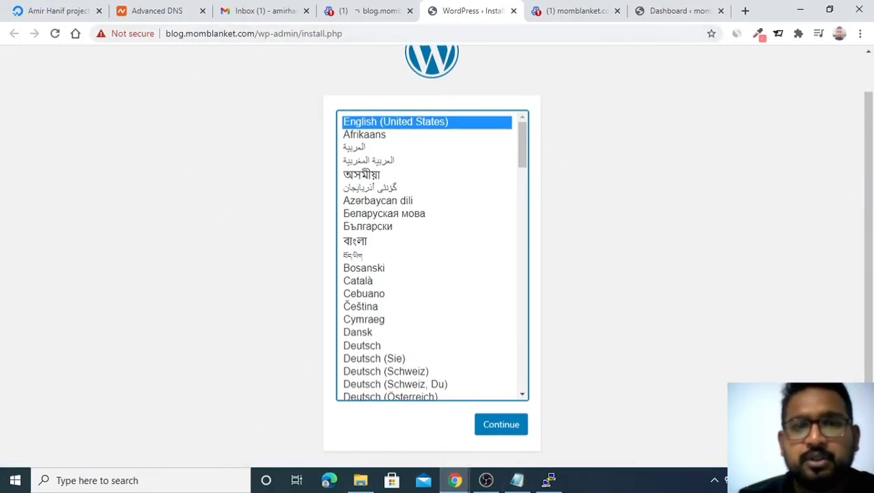
{"action": "left_click", "coordinate": [502, 431]}
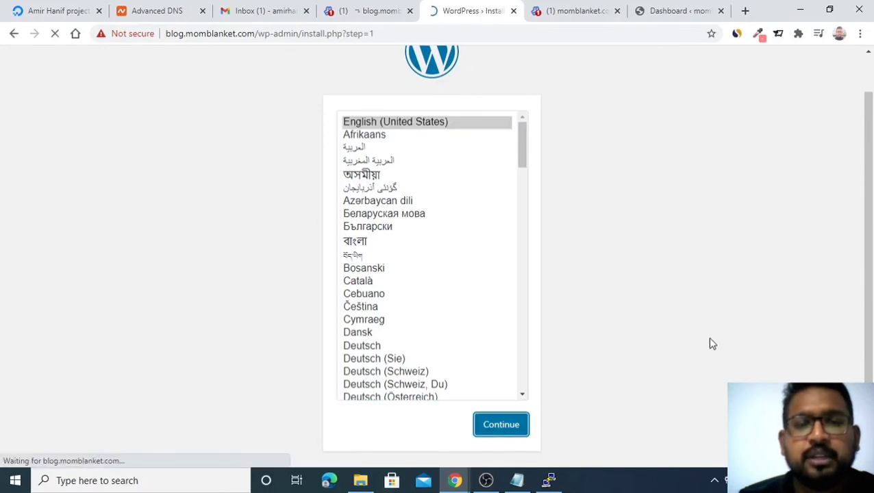
Step: Enter site title blog, the admin username, and a custom admin password
{"action": "scroll", "coordinate": [535, 395], "scroll_direction": "down", "scroll_amount": 3}
{"action": "scroll", "coordinate": [367, 241], "scroll_direction": "up", "scroll_amount": 2}
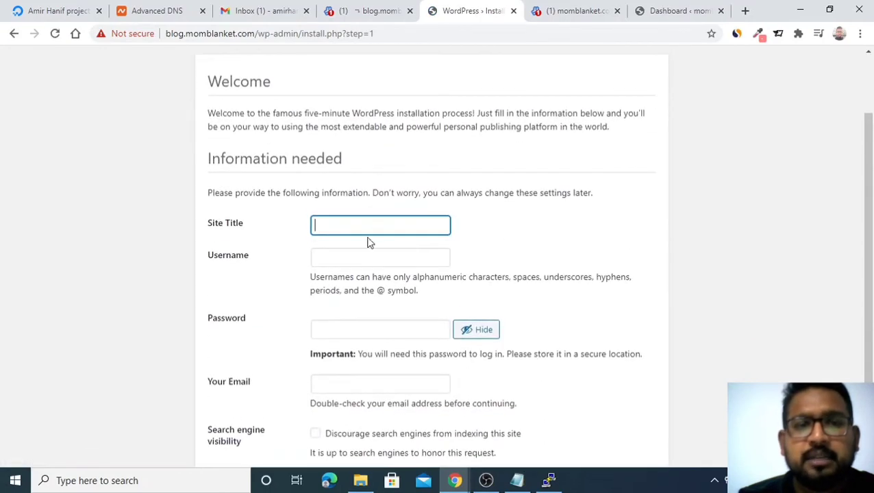
{"action": "left_click", "coordinate": [372, 227]}
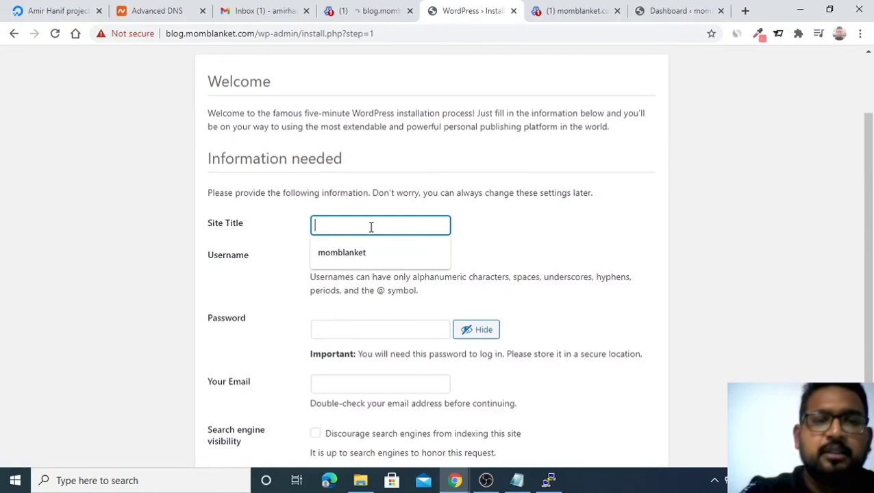
{"action": "type", "text": "blog"}
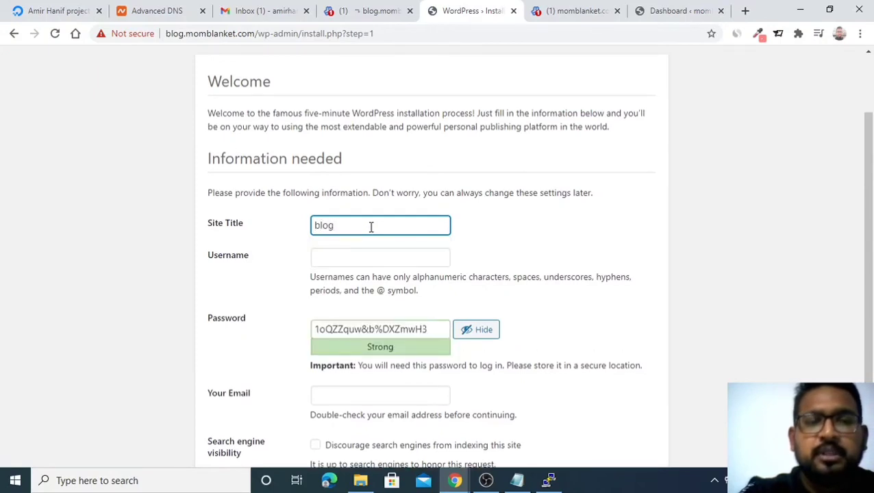
{"action": "key", "text": "Tab"}
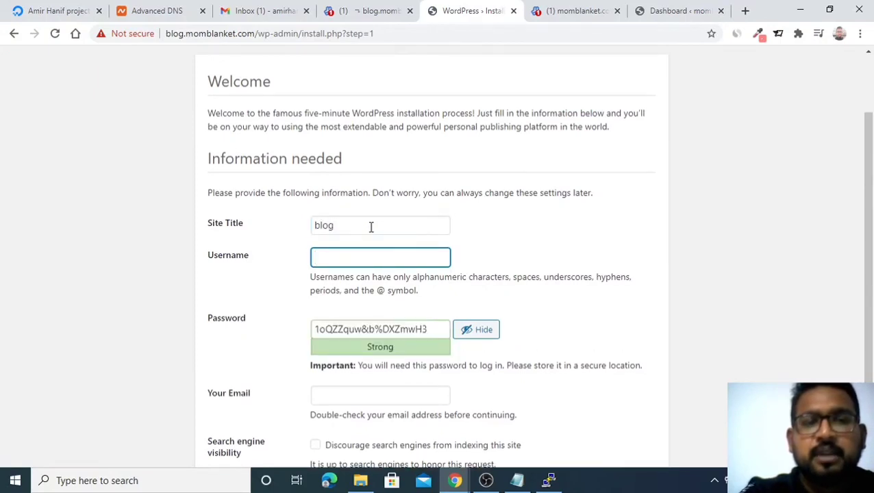
{"action": "type", "text": "fro"}
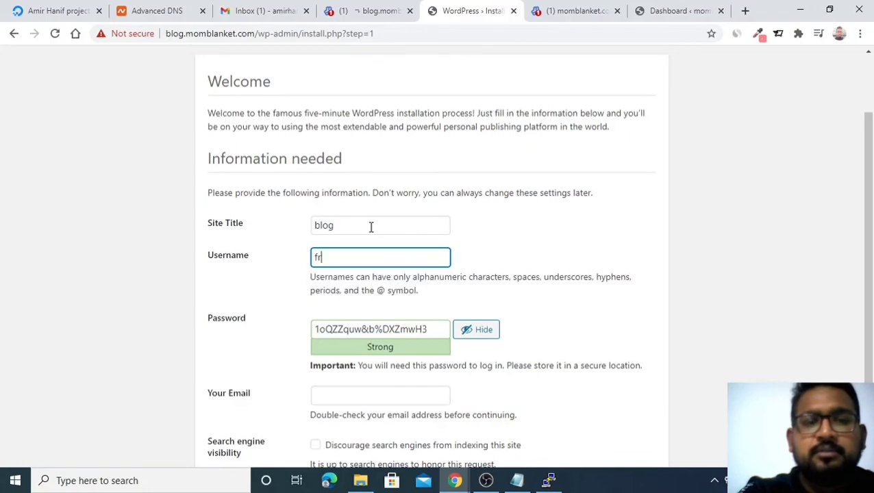
{"action": "key", "text": "BackSpace"}
{"action": "type", "text": "or"}
{"action": "key", "text": "Down"}
{"action": "key", "text": "Return"}
{"action": "key", "text": "Tab"}
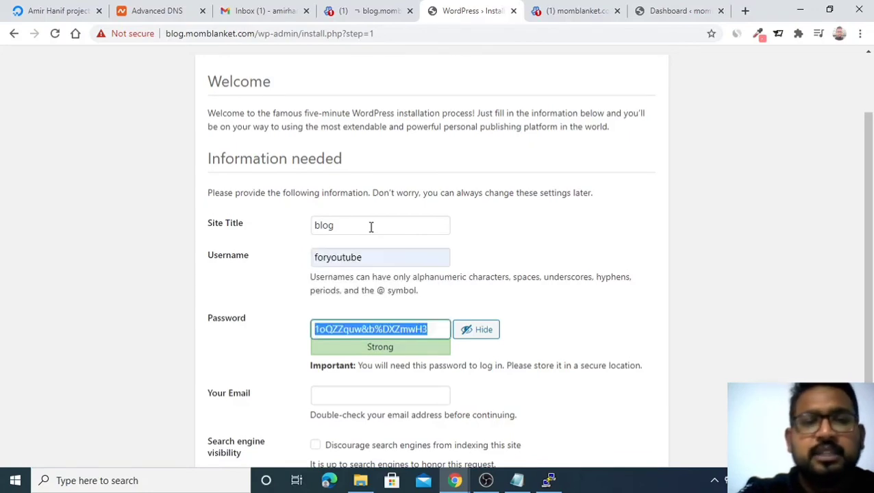
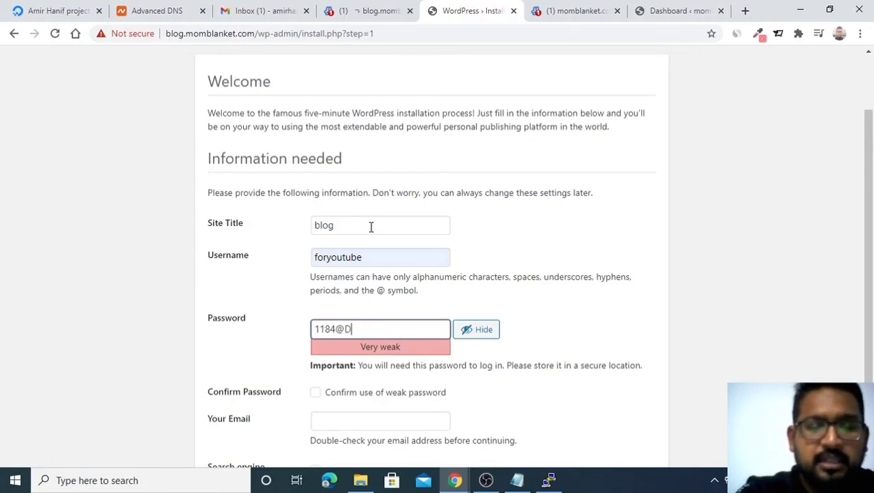
Step: Fill in the admin e-mail address and run the WordPress installation
{"action": "scroll", "coordinate": [376, 232], "scroll_direction": "down", "scroll_amount": 2}
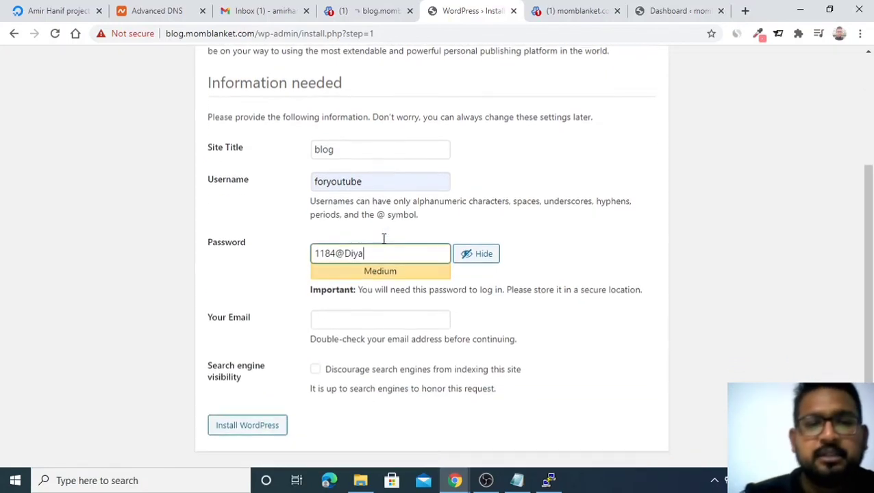
{"action": "left_click", "coordinate": [375, 320]}
{"action": "left_click", "coordinate": [372, 341]}
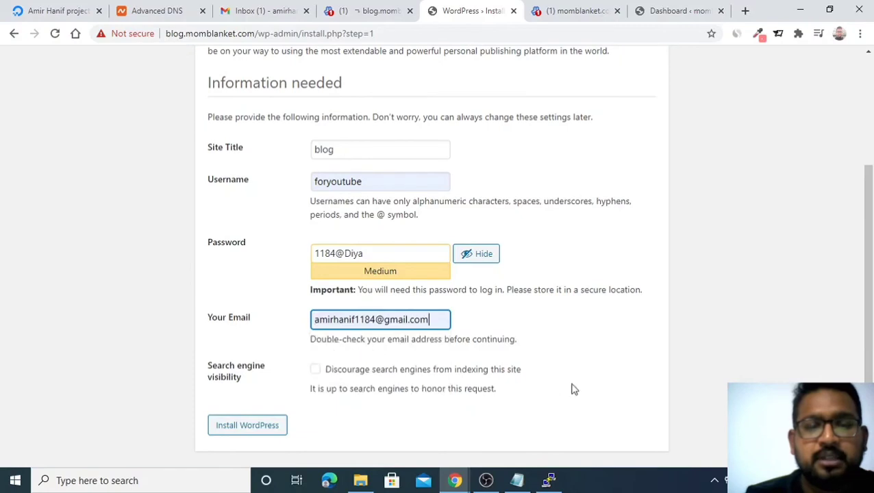
{"action": "left_click", "coordinate": [377, 373]}
{"action": "left_click", "coordinate": [265, 426]}
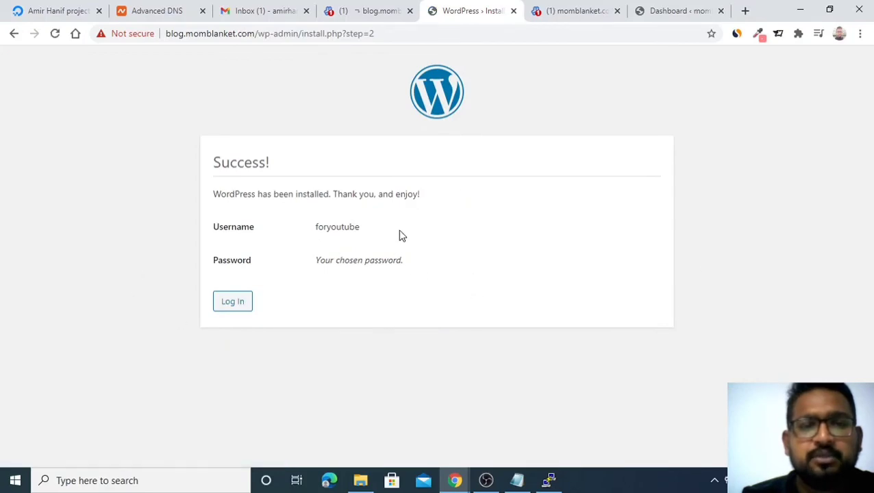
Step: Log in to the blog with the admin username and password
{"action": "left_click", "coordinate": [234, 306]}
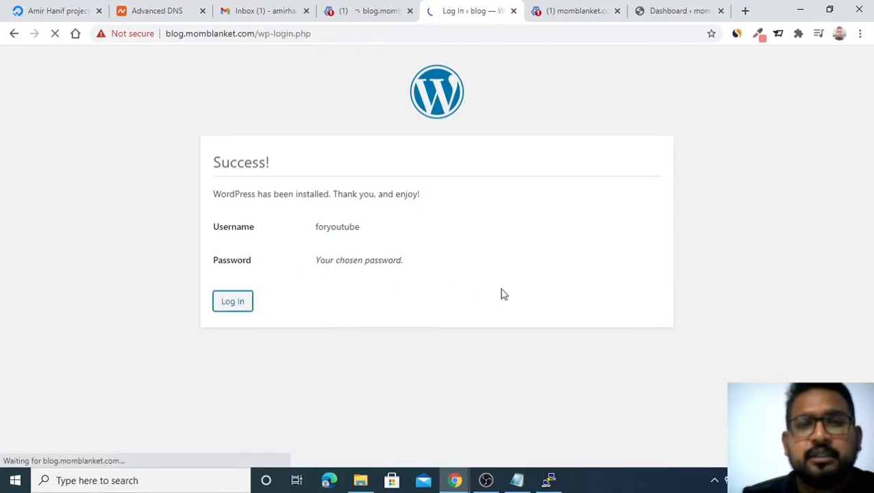
{"action": "left_click", "coordinate": [486, 224]}
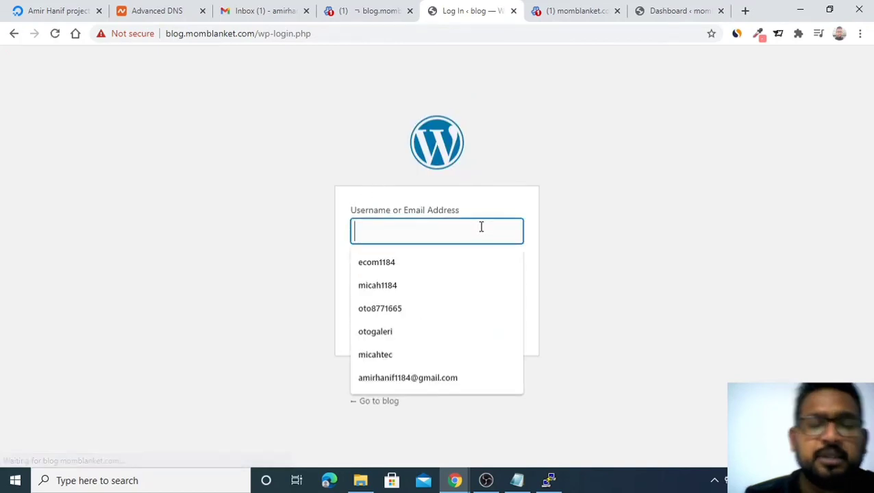
{"action": "type", "text": "for"}
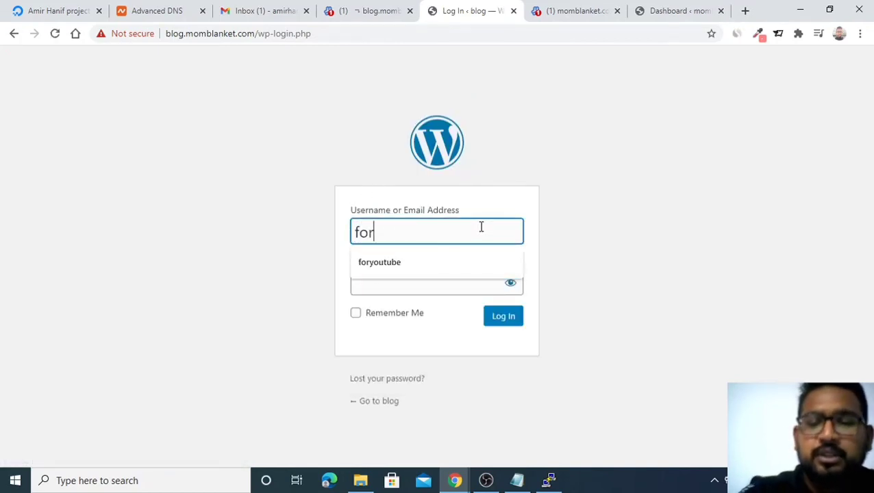
{"action": "key", "text": "Down"}
{"action": "key", "text": "Return"}
{"action": "type", "text": "••"}
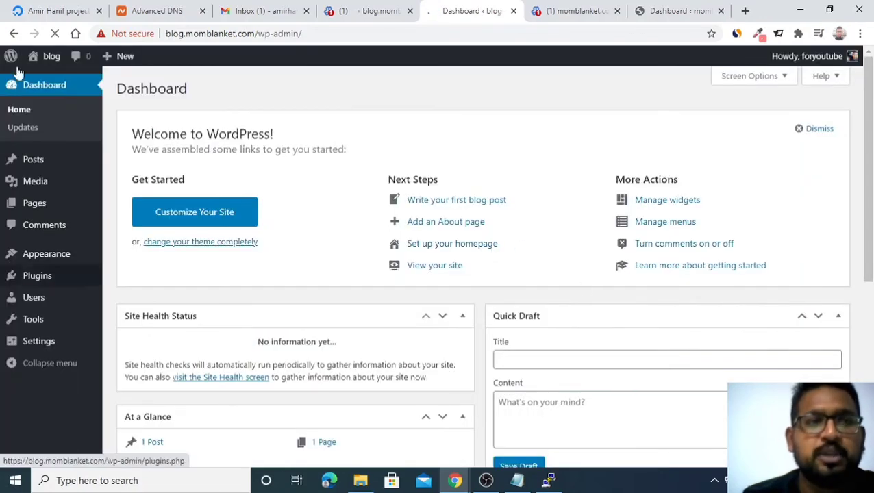
Step: Visit the blog's front page, check its Not secure status, then return to Virtualmin's install output
{"action": "mouse_move", "coordinate": [43, 69]}
{"action": "left_click", "coordinate": [40, 83]}
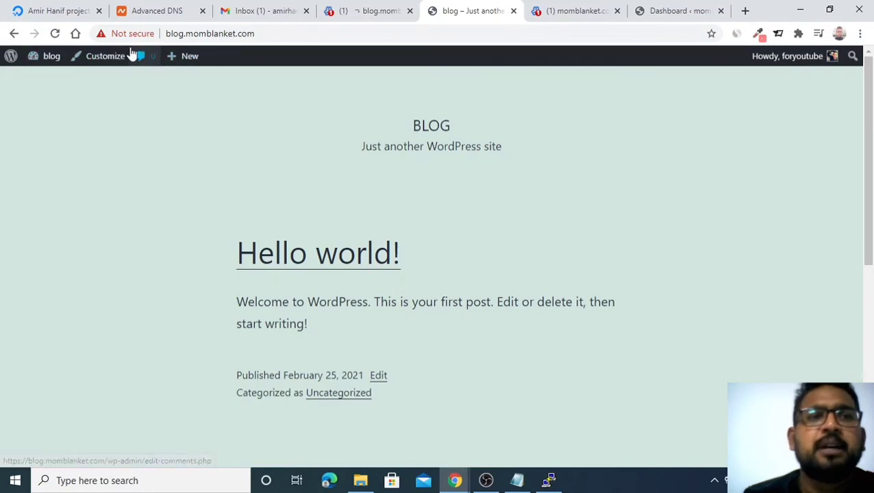
{"action": "left_click", "coordinate": [116, 37]}
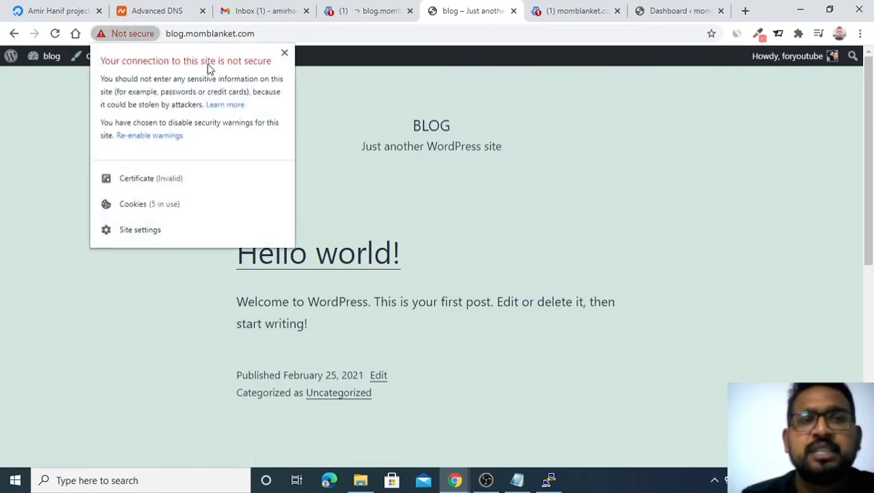
{"action": "left_click", "coordinate": [681, 11]}
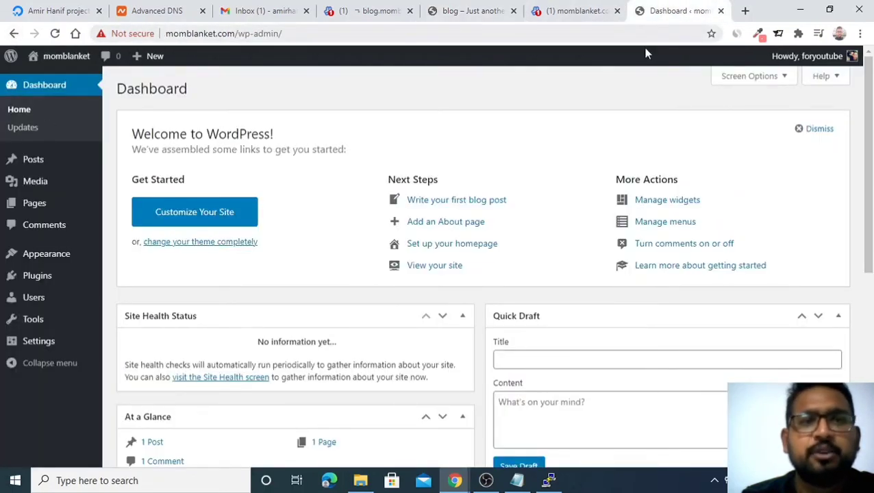
{"action": "left_click", "coordinate": [471, 11]}
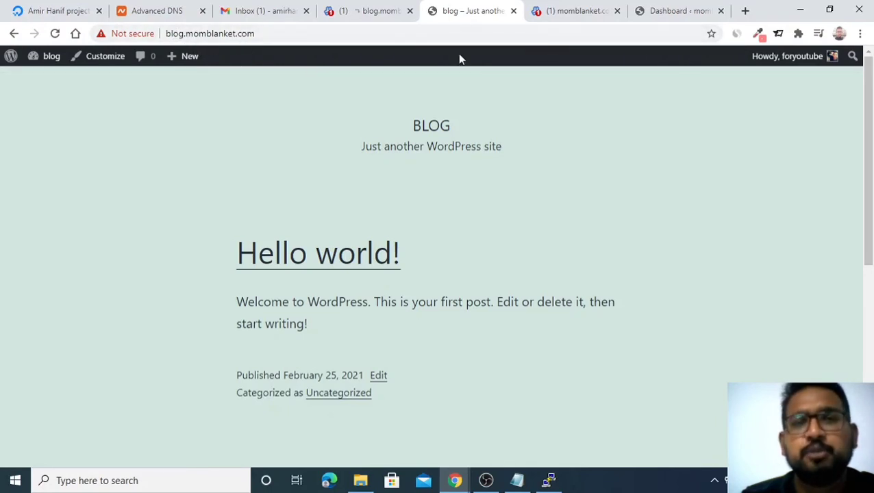
{"action": "left_click", "coordinate": [682, 11]}
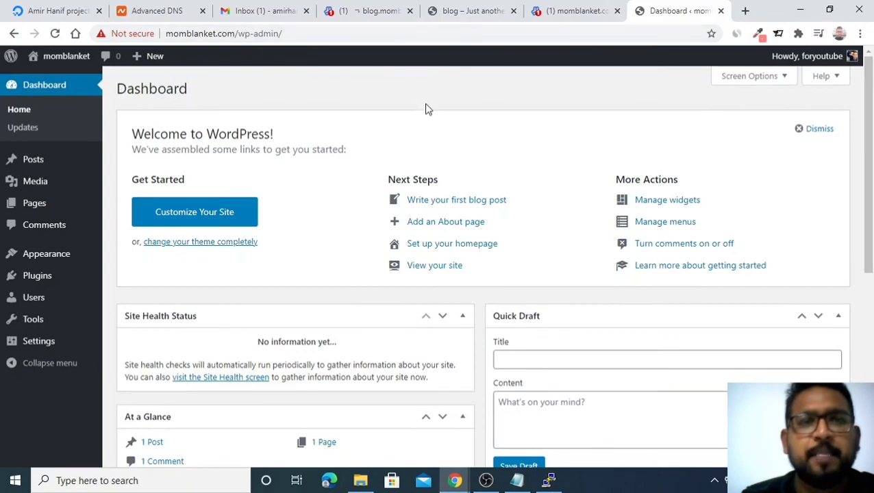
{"action": "left_click", "coordinate": [539, 9]}
{"action": "left_click", "coordinate": [344, 11]}
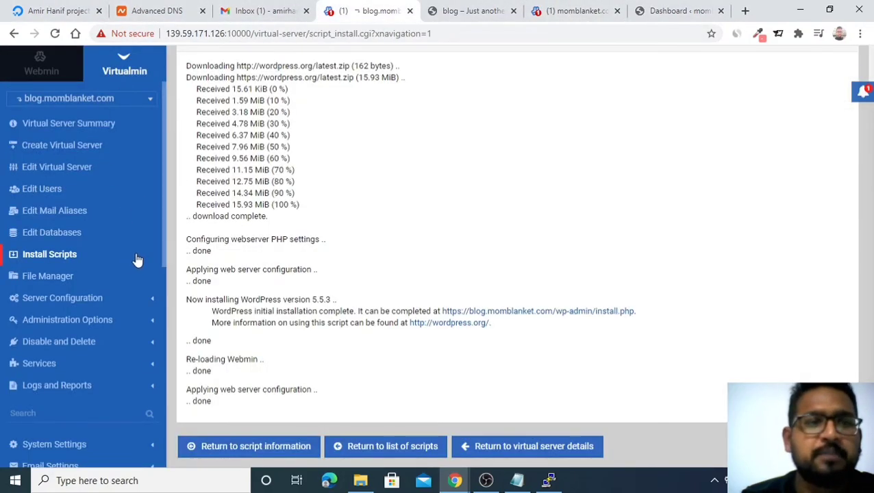
Step: Open blog.momblanket.com's SSL Certificate settings on the Let's Encrypt tab
{"action": "left_click", "coordinate": [276, 448]}
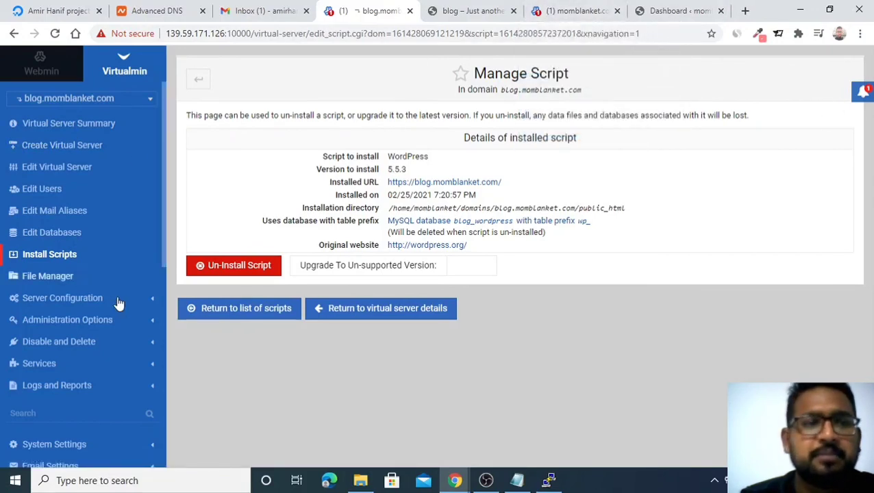
{"action": "left_click", "coordinate": [75, 298]}
{"action": "scroll", "coordinate": [84, 284], "scroll_direction": "down", "scroll_amount": 5}
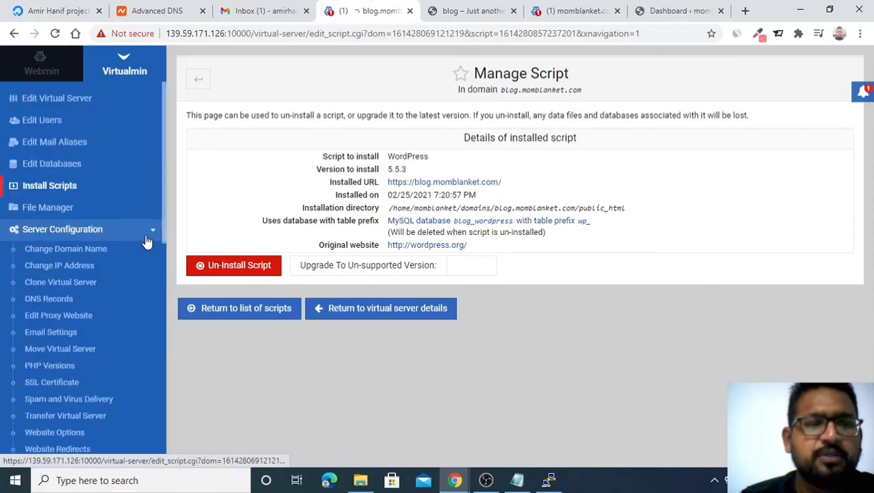
{"action": "scroll", "coordinate": [83, 285], "scroll_direction": "up", "scroll_amount": 5}
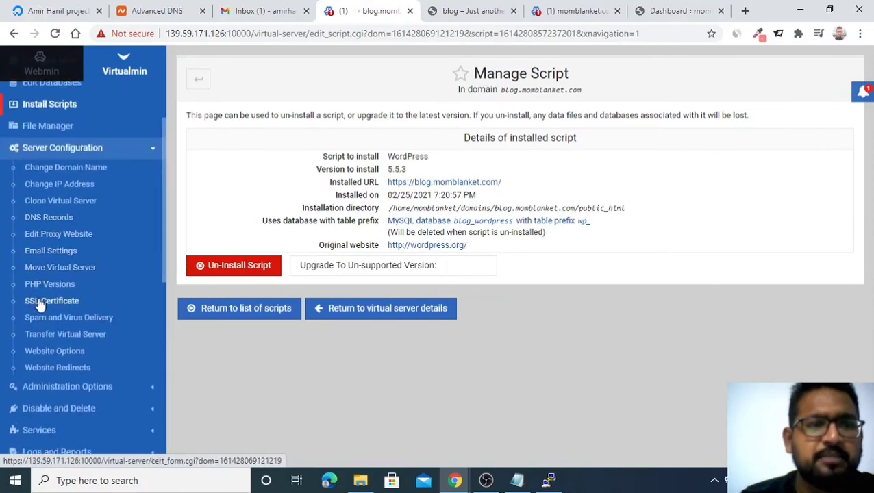
{"action": "left_click", "coordinate": [70, 283]}
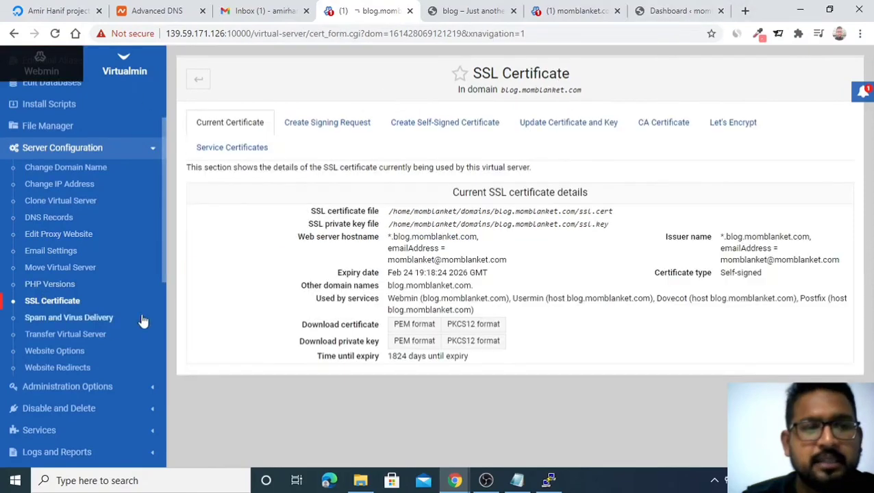
{"action": "left_click", "coordinate": [741, 125]}
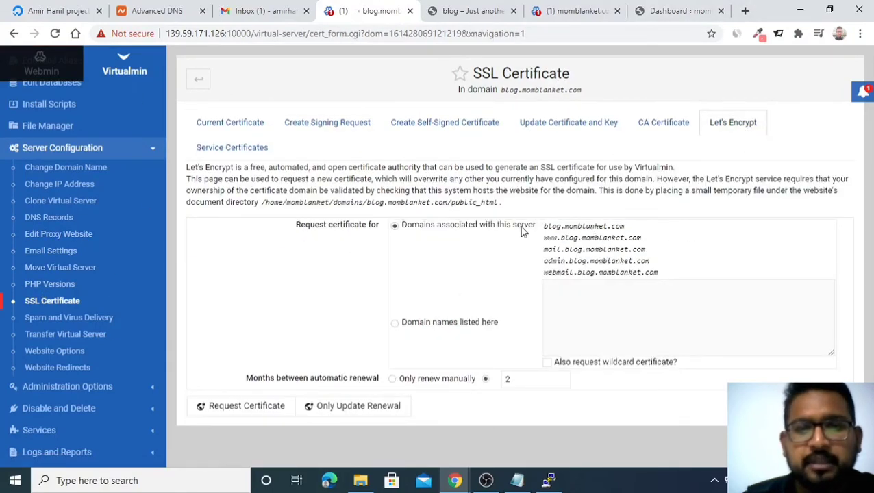
Step: Copy the blog.momblanket.com domain name from the page
{"action": "left_click_drag", "start_coordinate": [636, 232], "coordinate": [547, 233]}
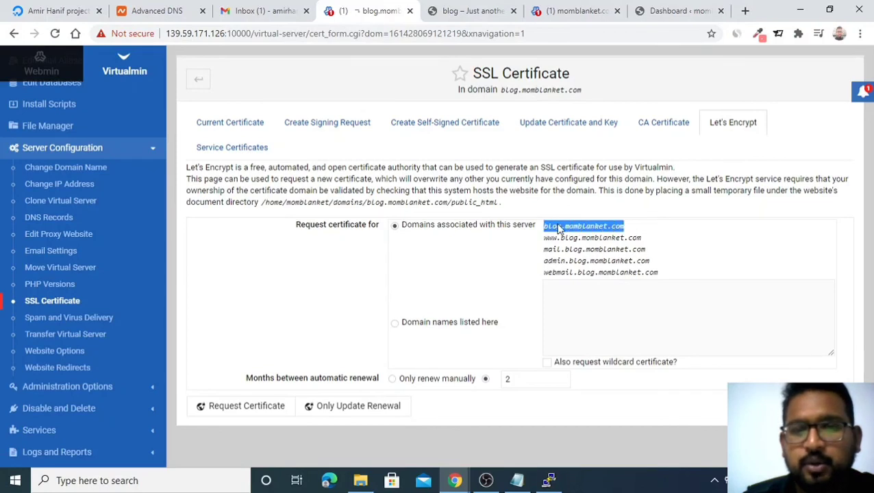
{"action": "right_click", "coordinate": [558, 230]}
{"action": "left_click", "coordinate": [585, 241]}
{"action": "left_click", "coordinate": [611, 307]}
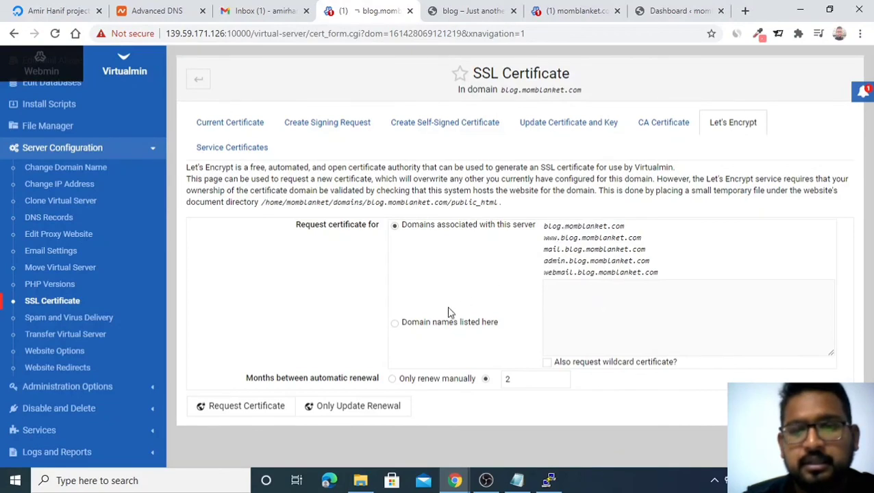
{"action": "triple_click", "coordinate": [577, 228]}
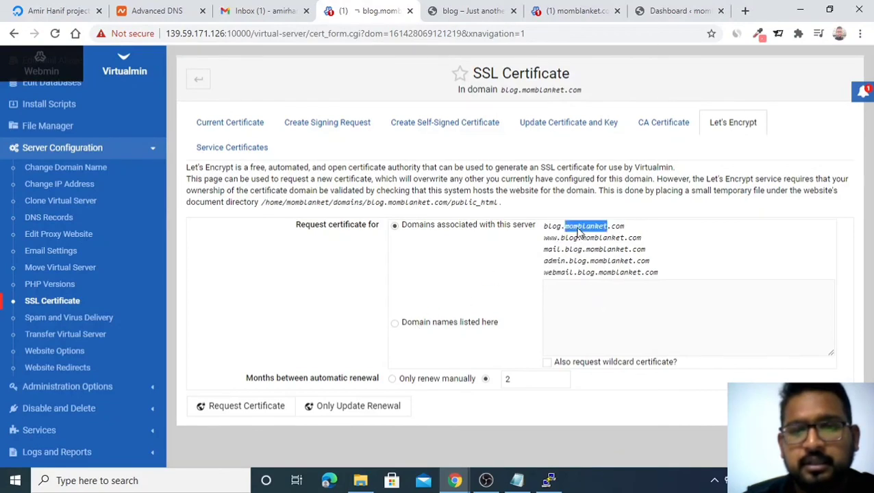
{"action": "right_click", "coordinate": [577, 229]}
{"action": "left_click", "coordinate": [596, 241]}
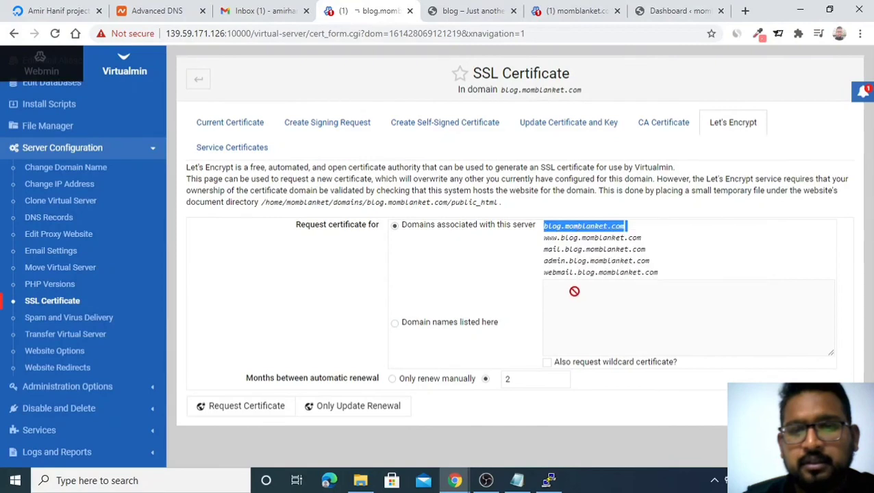
{"action": "left_click", "coordinate": [576, 289]}
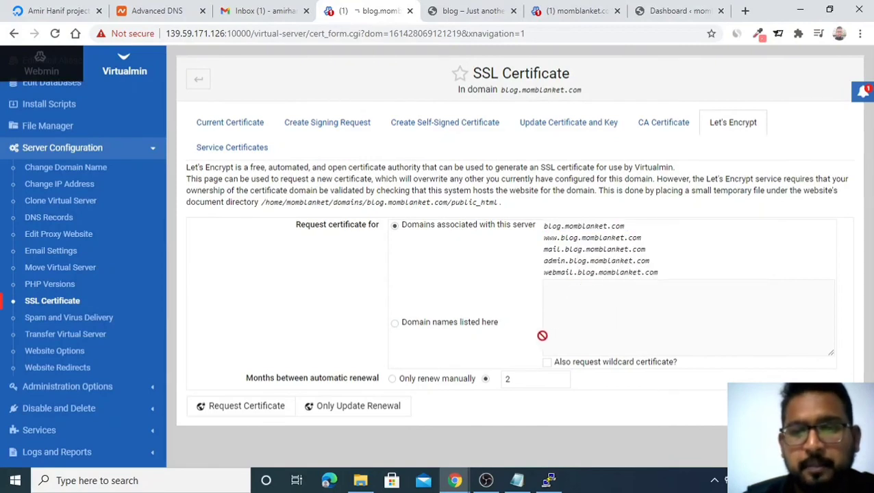
{"action": "left_click_drag", "start_coordinate": [418, 319], "coordinate": [427, 308]}
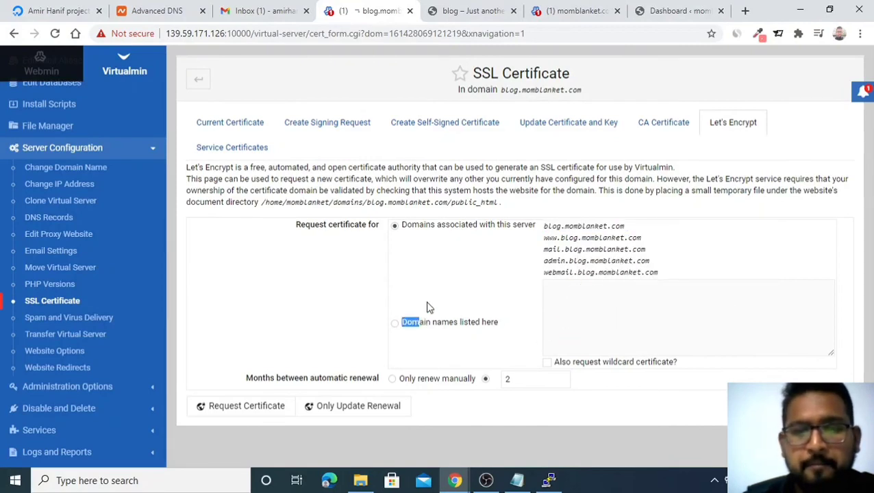
Step: Request a certificate for blog.momblanket.com only via Domain names listed here, then revisit the blog
{"action": "left_click", "coordinate": [395, 323]}
{"action": "left_click", "coordinate": [602, 307]}
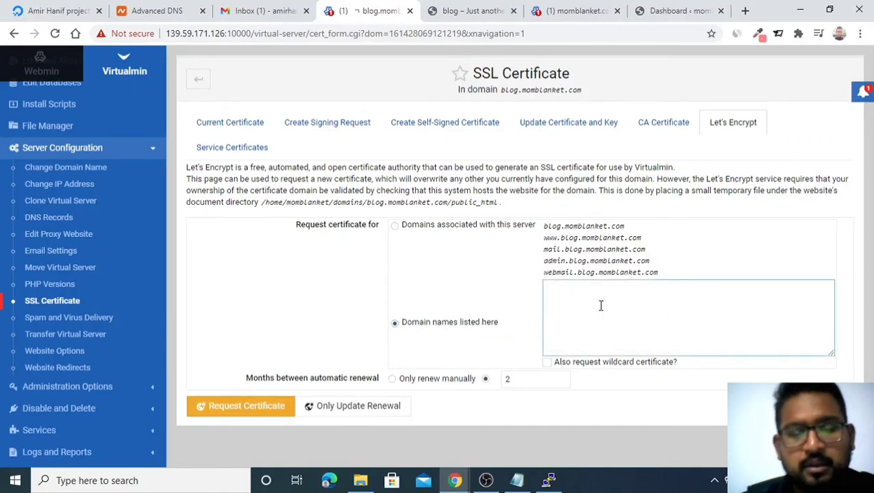
{"action": "key", "text": "ctrl+v"}
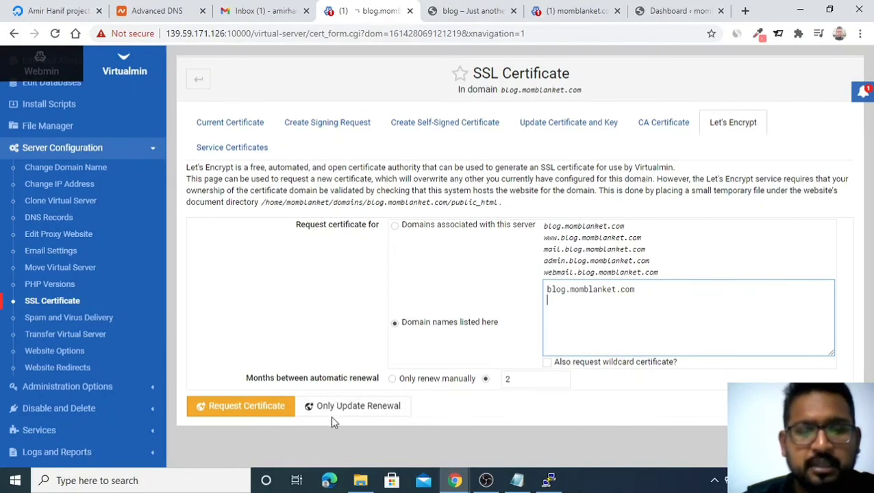
{"action": "left_click", "coordinate": [226, 409]}
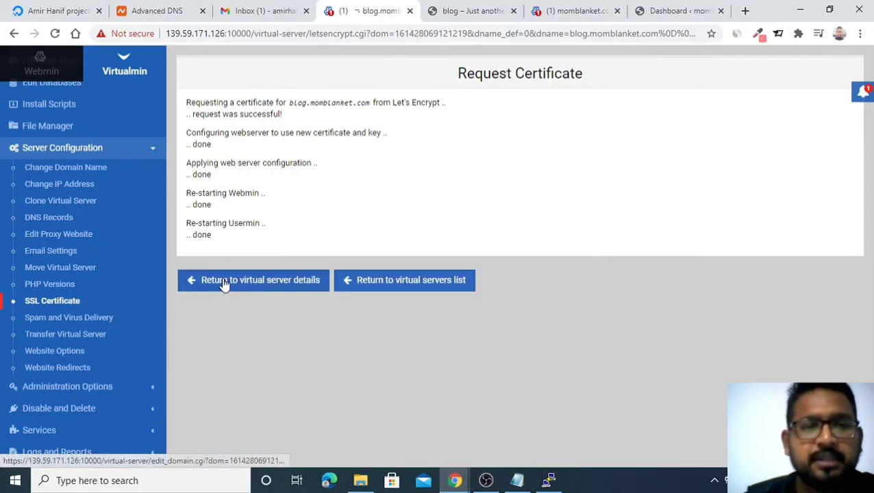
{"action": "left_click", "coordinate": [471, 11]}
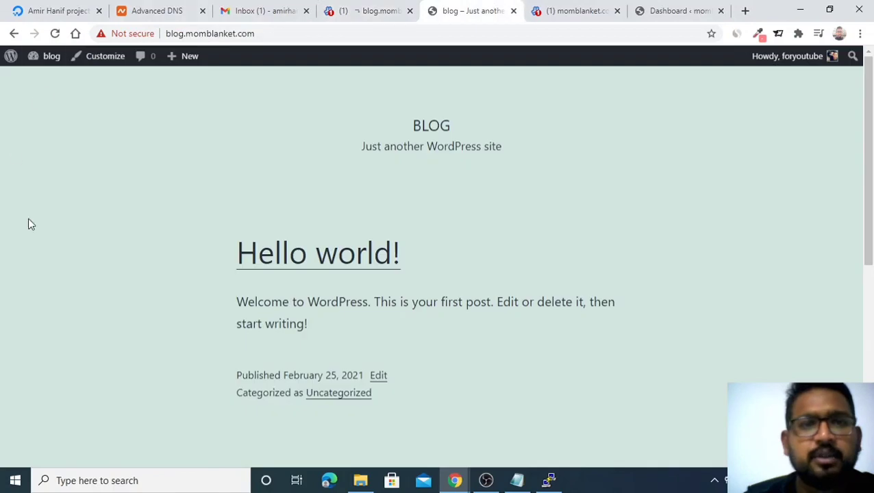
Step: Change the blog's address scheme to https and reload blog.momblanket.com
{"action": "left_click", "coordinate": [165, 32]}
{"action": "left_click", "coordinate": [167, 33]}
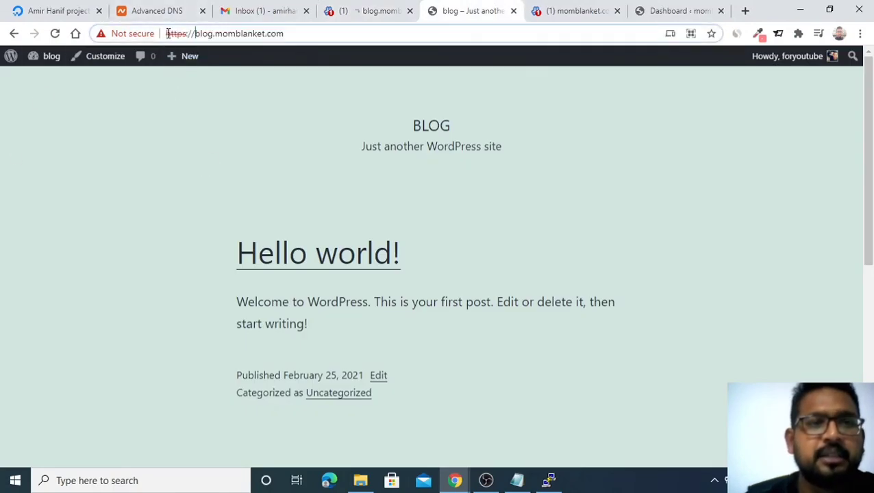
{"action": "key", "text": "Left"}
{"action": "key", "text": "Left"}
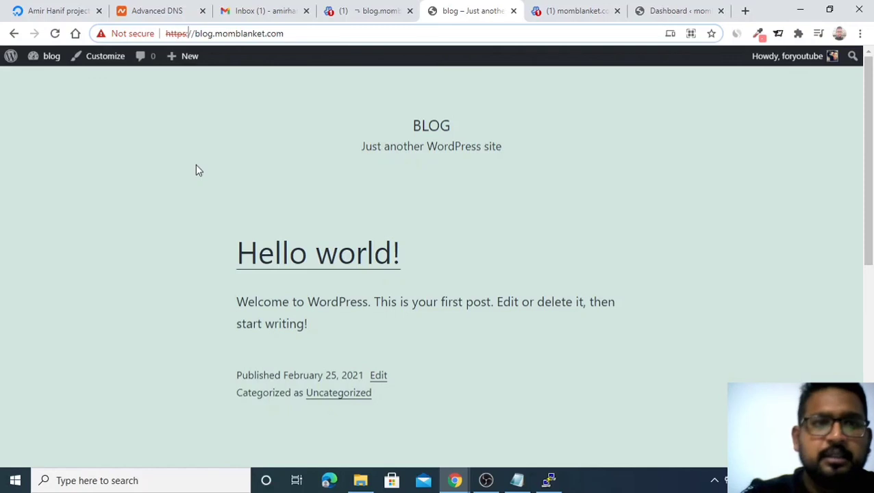
{"action": "key", "text": "BackSpace"}
{"action": "key", "text": "BackSpace"}
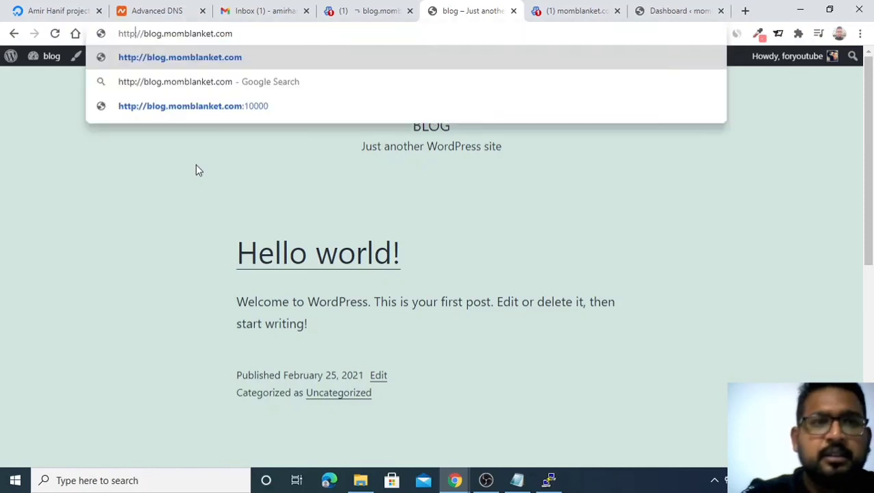
{"action": "type", "text": "s"}
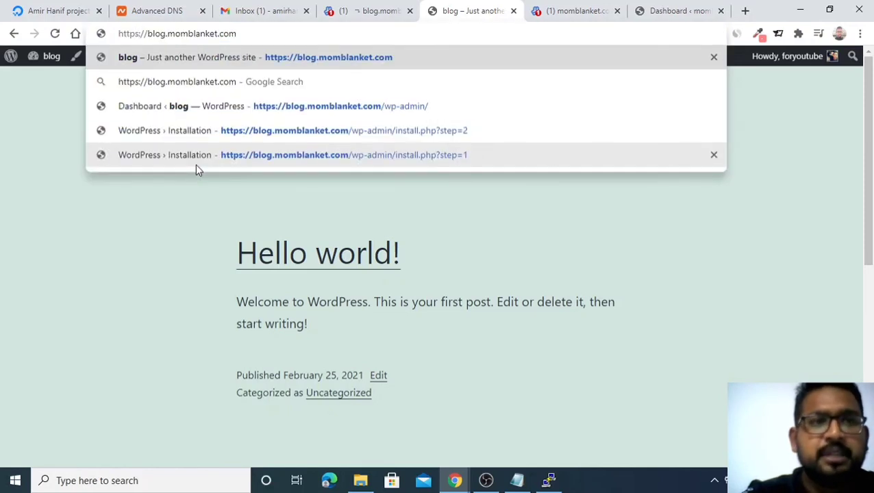
{"action": "type", "text": ":"}
{"action": "key", "text": "Return"}
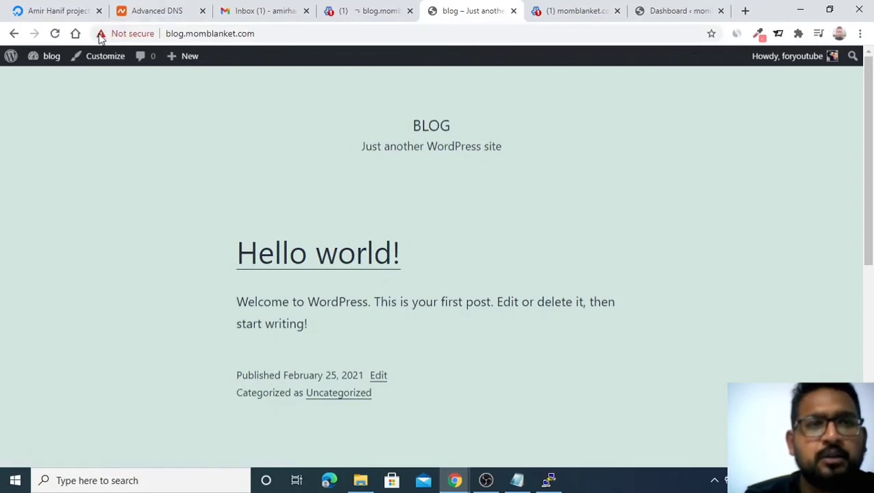
{"action": "right_click", "coordinate": [195, 36]}
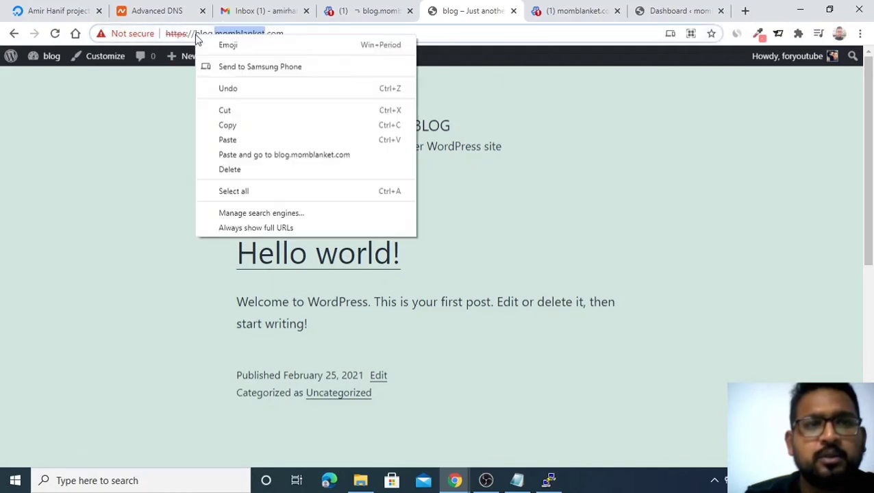
{"action": "left_click", "coordinate": [231, 27]}
{"action": "left_click", "coordinate": [231, 28]}
{"action": "right_click", "coordinate": [233, 31]}
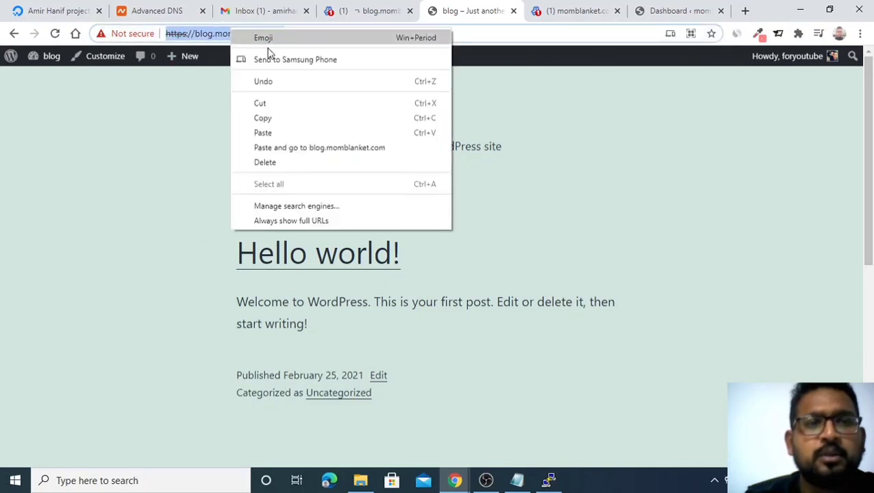
{"action": "left_click", "coordinate": [263, 119]}
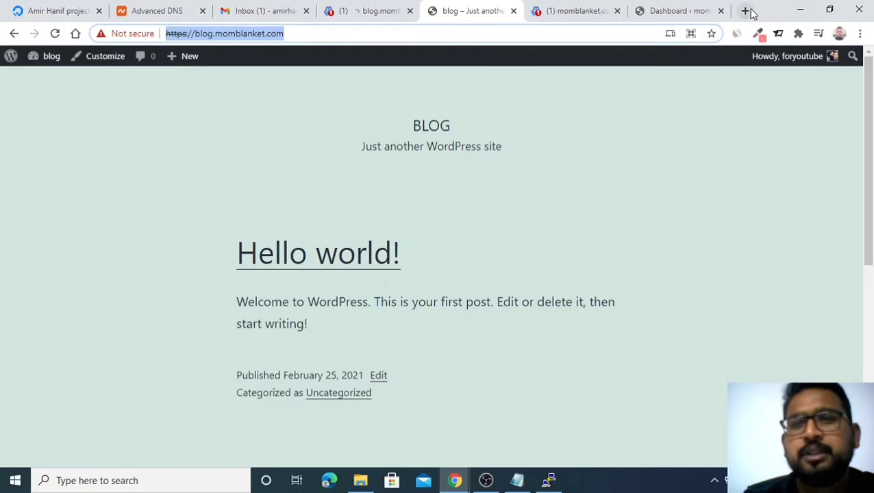
{"action": "left_click", "coordinate": [744, 10]}
{"action": "key", "text": "ctrl+v"}
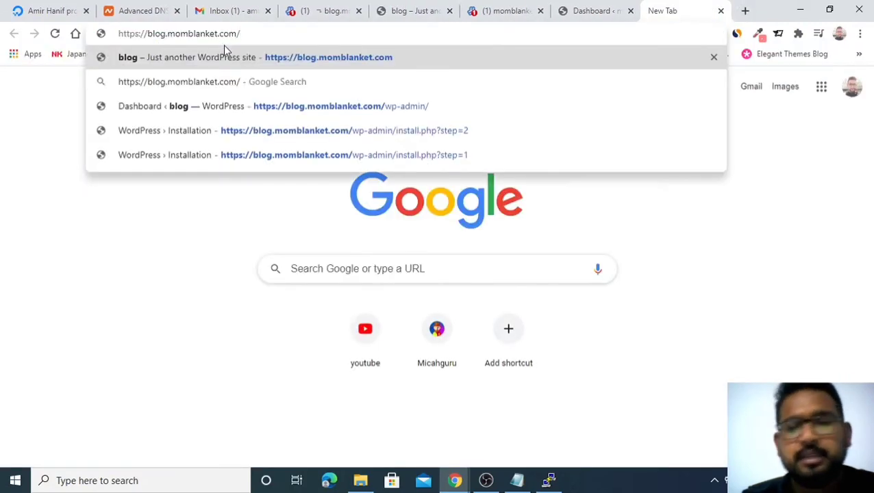
{"action": "key", "text": "Return"}
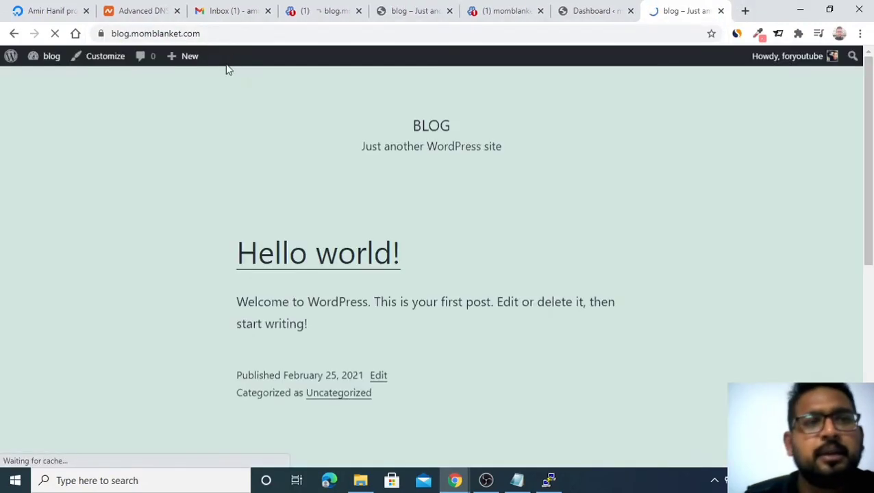
{"action": "left_click", "coordinate": [101, 34]}
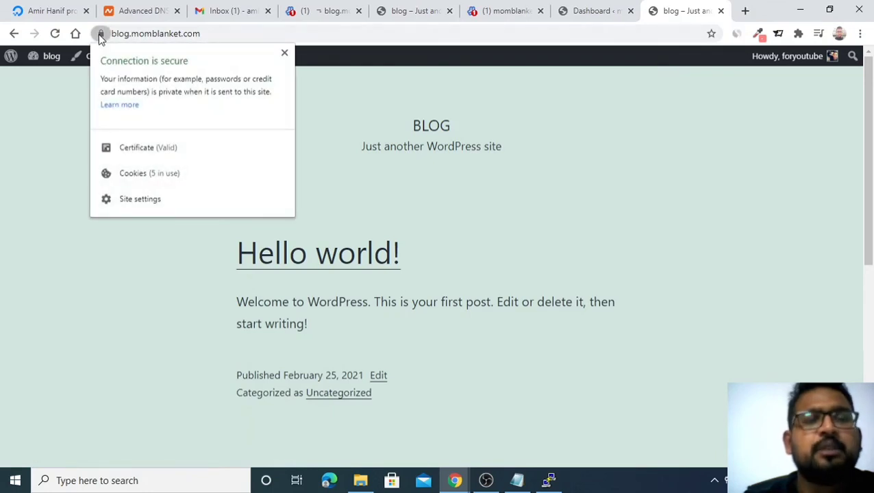
{"action": "left_click", "coordinate": [475, 145]}
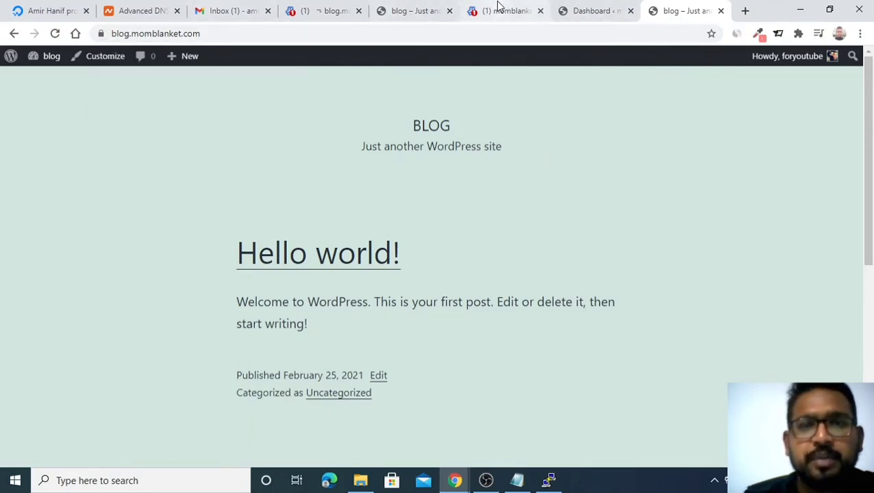
Step: Go to the Server Configuration > SSL Certificate page for momblanket.com in Virtualmin
{"action": "left_click", "coordinate": [498, 9]}
{"action": "scroll", "coordinate": [78, 302], "scroll_direction": "down", "scroll_amount": 3}
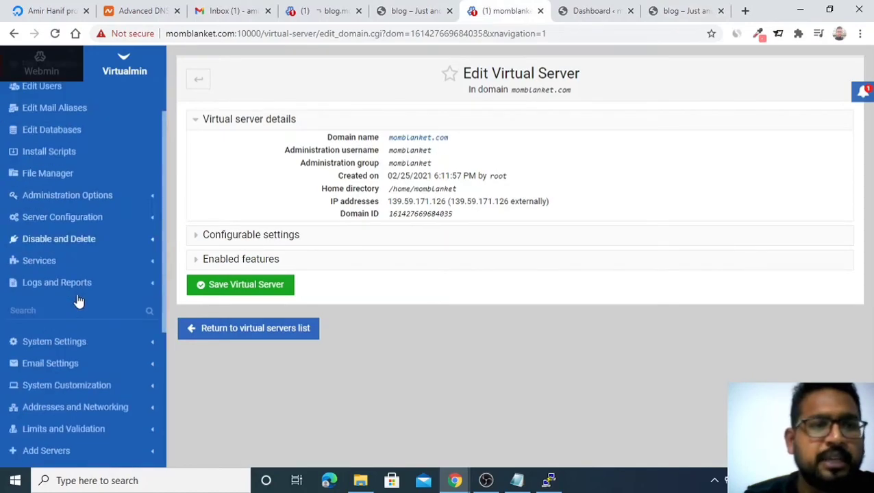
{"action": "scroll", "coordinate": [72, 279], "scroll_direction": "up", "scroll_amount": 3}
{"action": "scroll", "coordinate": [62, 226], "scroll_direction": "down", "scroll_amount": 3}
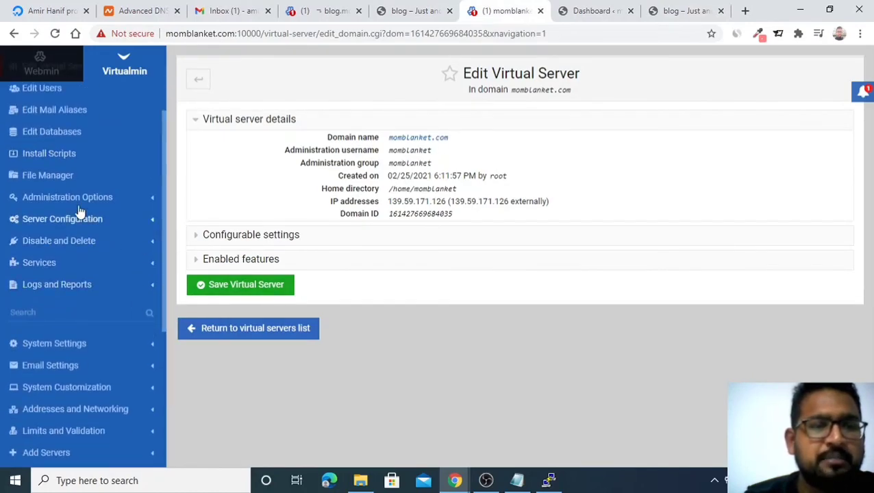
{"action": "scroll", "coordinate": [110, 308], "scroll_direction": "down", "scroll_amount": 3}
{"action": "scroll", "coordinate": [87, 301], "scroll_direction": "up", "scroll_amount": 4}
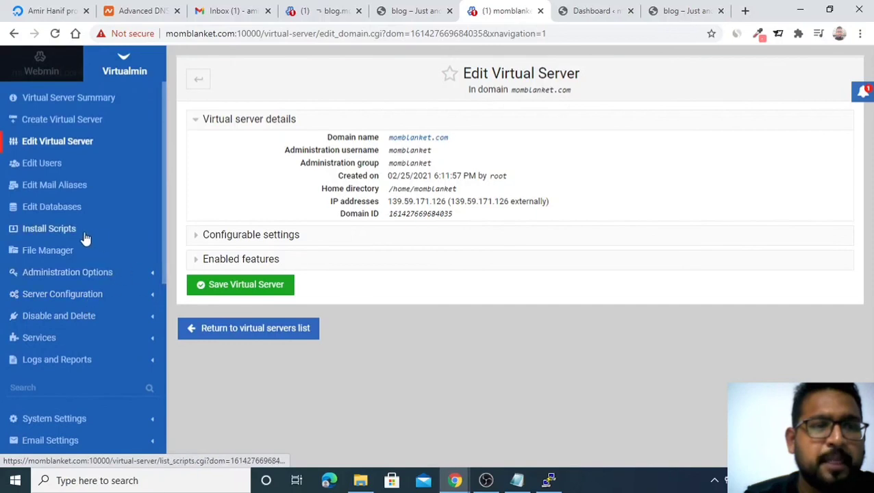
{"action": "left_click", "coordinate": [107, 297]}
{"action": "scroll", "coordinate": [110, 288], "scroll_direction": "down", "scroll_amount": 6}
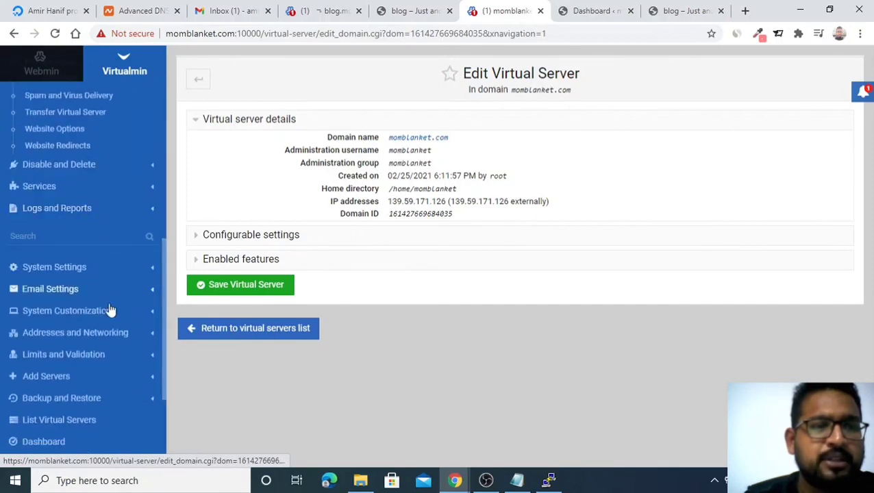
{"action": "scroll", "coordinate": [89, 287], "scroll_direction": "up", "scroll_amount": 4}
{"action": "left_click", "coordinate": [66, 283]}
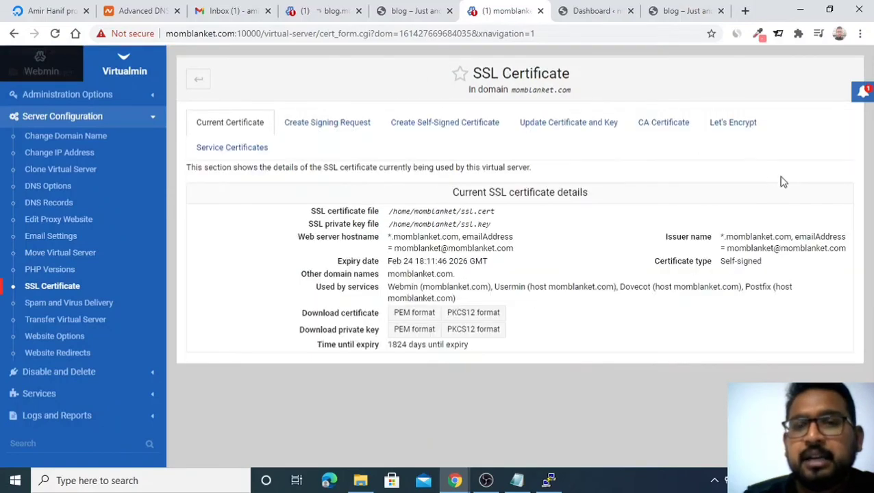
Step: Request a Let's Encrypt certificate for momblanket.com by listing that domain name only
{"action": "left_click", "coordinate": [749, 131]}
{"action": "left_click_drag", "start_coordinate": [595, 231], "coordinate": [545, 227]}
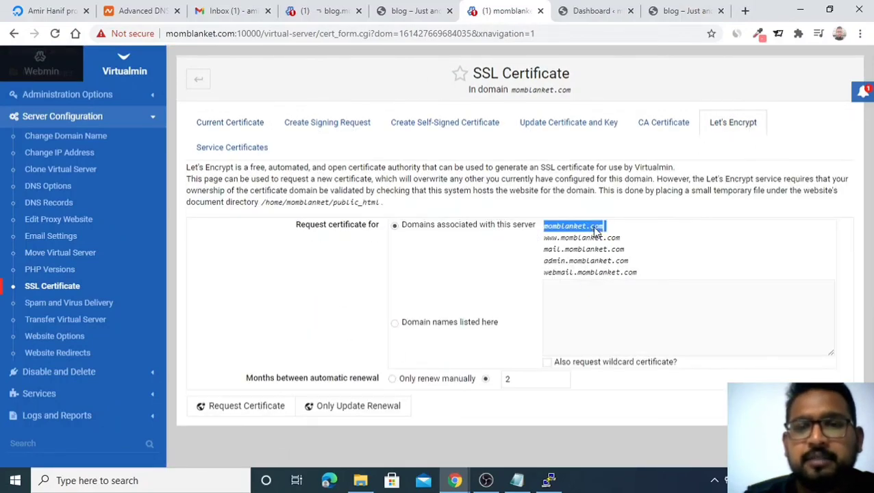
{"action": "right_click", "coordinate": [592, 228]}
{"action": "left_click", "coordinate": [627, 236]}
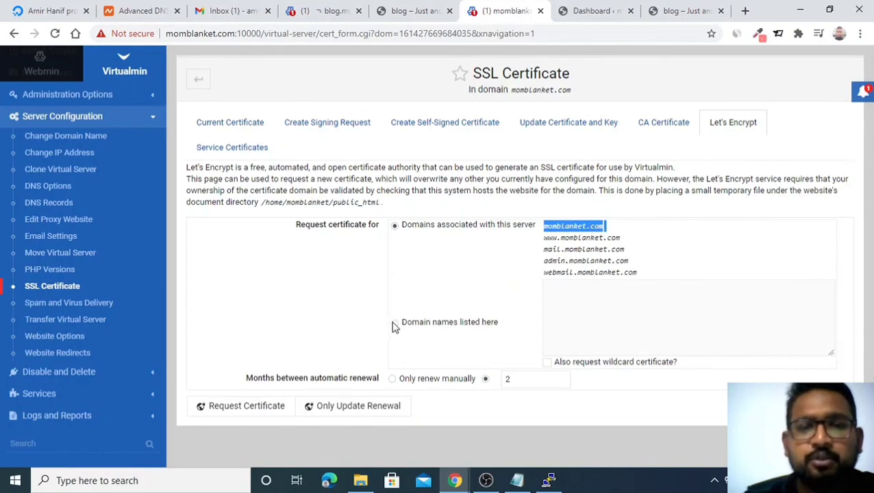
{"action": "left_click", "coordinate": [394, 324]}
{"action": "left_click", "coordinate": [626, 292]}
{"action": "key", "text": "ctrl+v"}
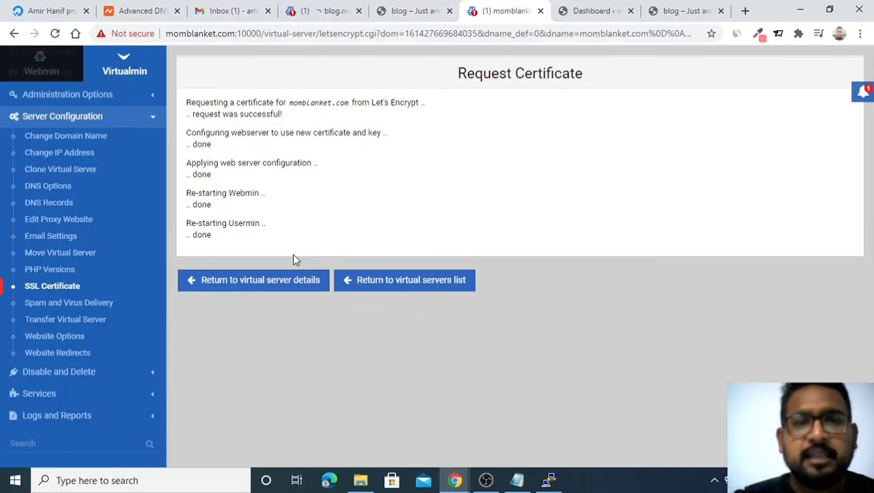
{"action": "left_click", "coordinate": [279, 288]}
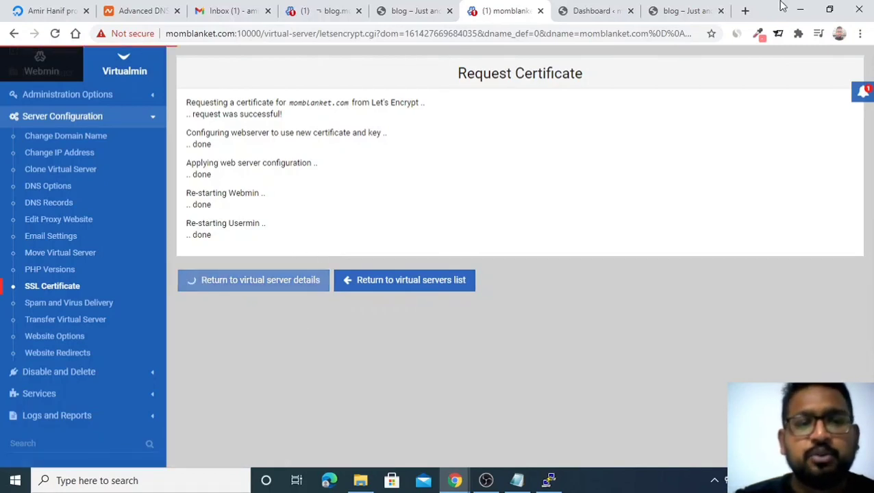
{"action": "left_click", "coordinate": [678, 11]}
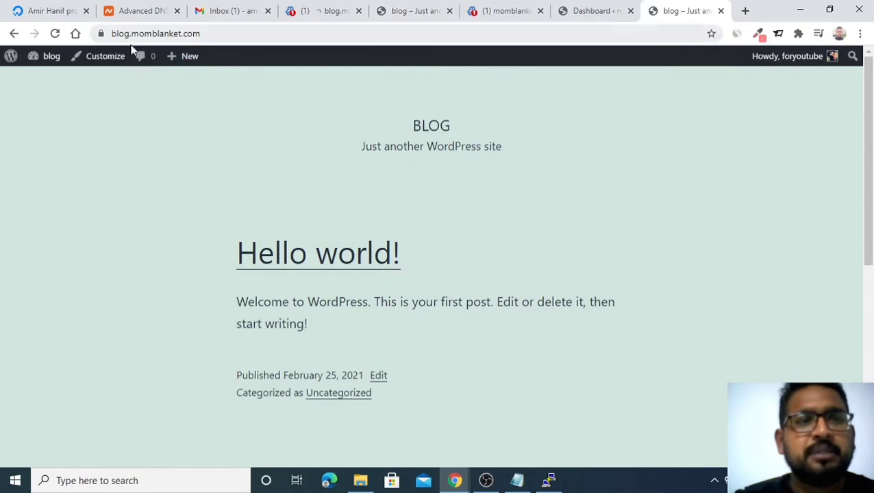
{"action": "left_click", "coordinate": [603, 8]}
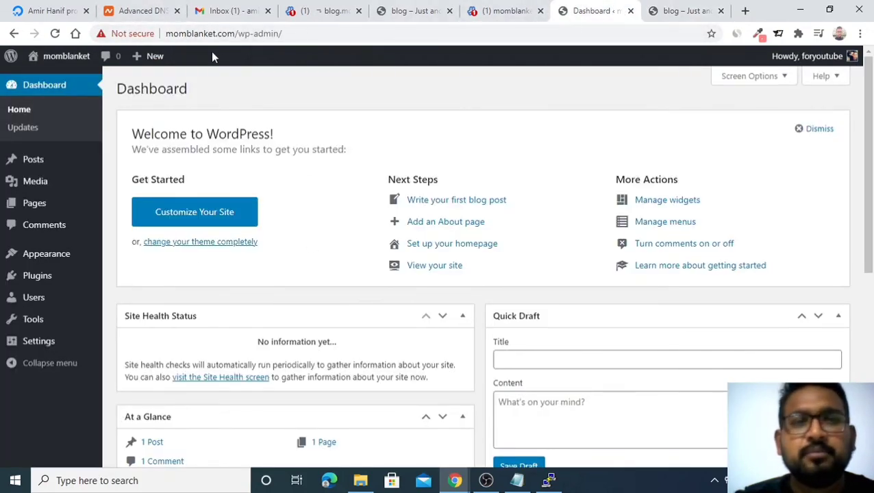
{"action": "left_click_drag", "start_coordinate": [236, 34], "coordinate": [192, 41]}
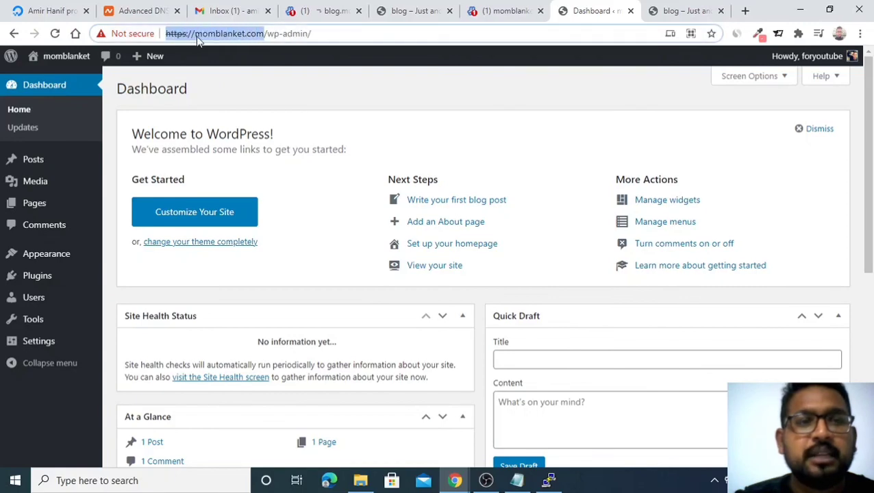
{"action": "right_click", "coordinate": [196, 35]}
{"action": "left_click", "coordinate": [233, 126]}
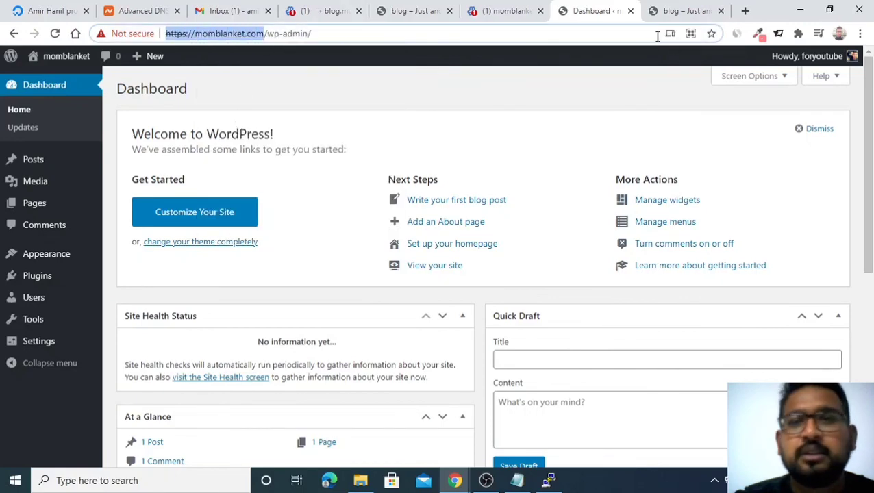
{"action": "left_click", "coordinate": [745, 11]}
{"action": "key", "text": "ctrl+v"}
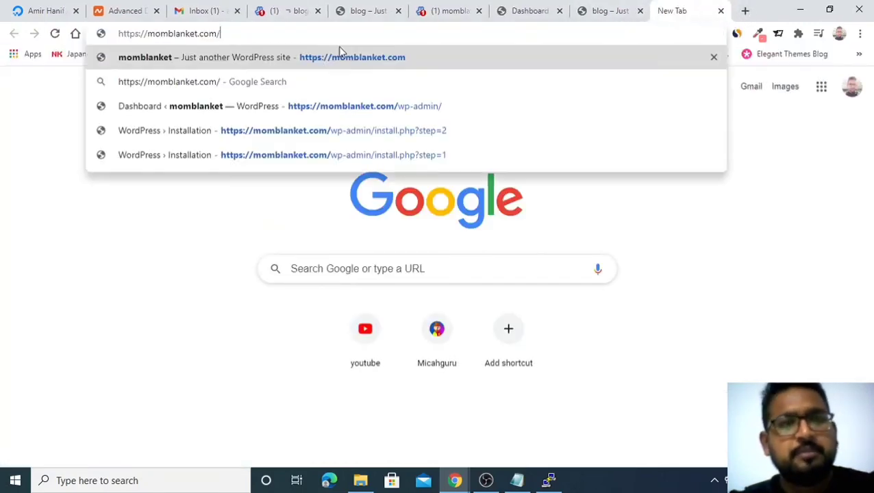
{"action": "key", "text": "Return"}
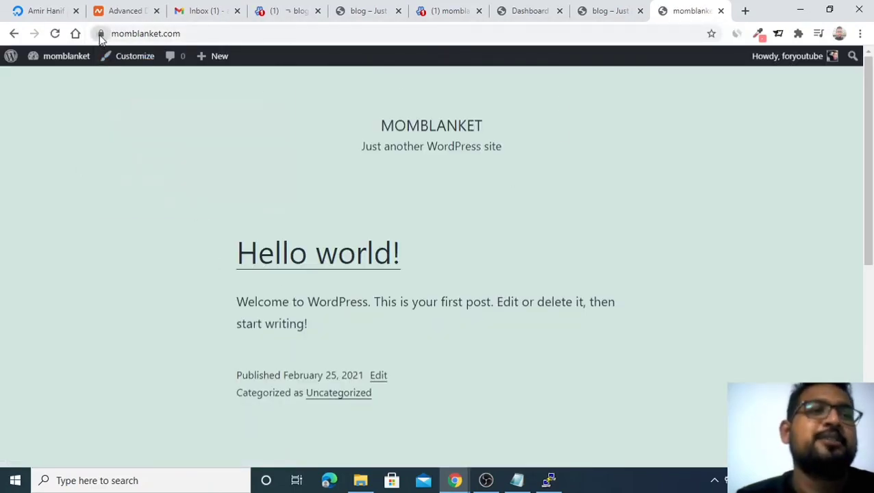
{"action": "left_click", "coordinate": [101, 34]}
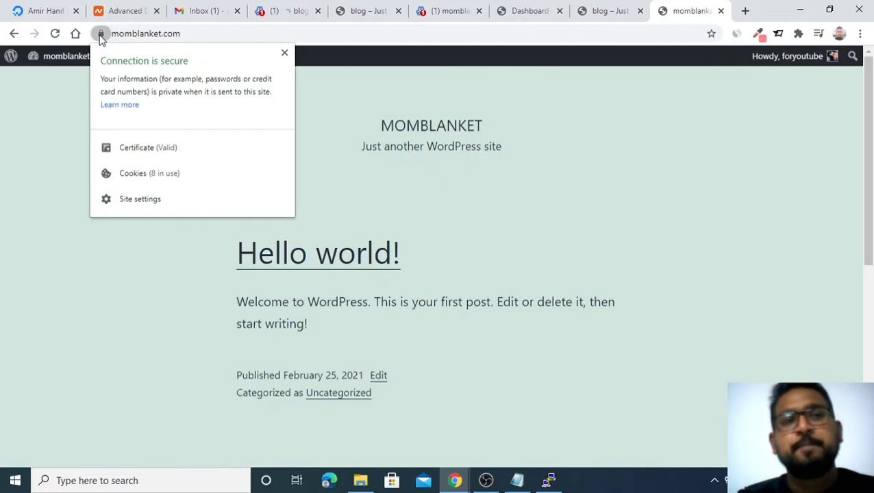